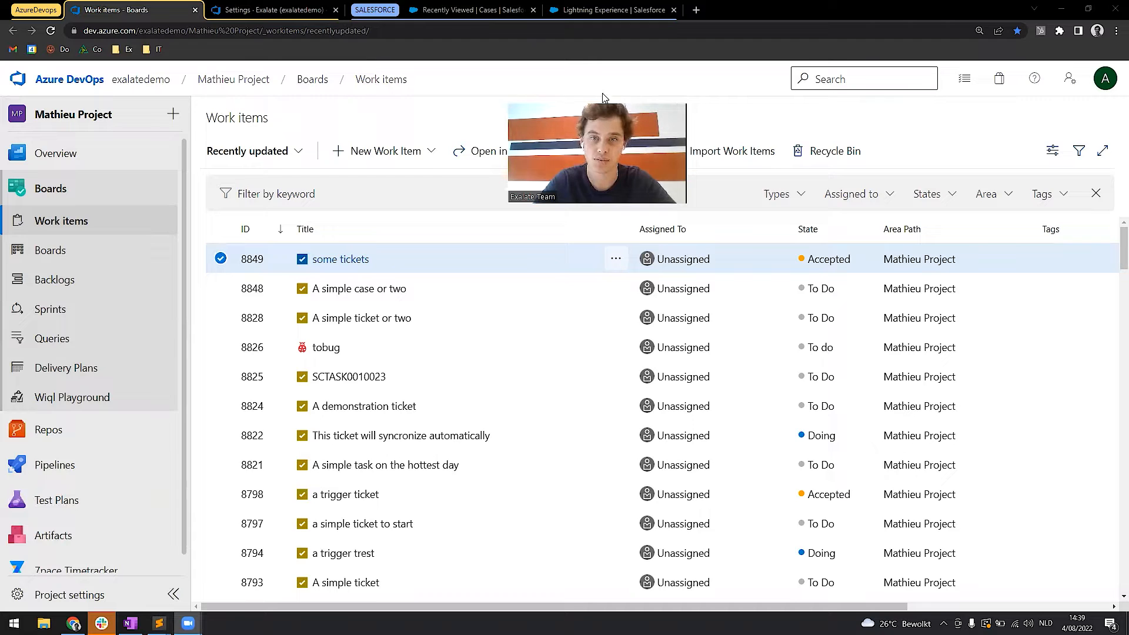
Review the recently viewed Salesforce cases, and return to the Azure DevOps work items list.
left_click_drag(603, 94, 1060, 62)
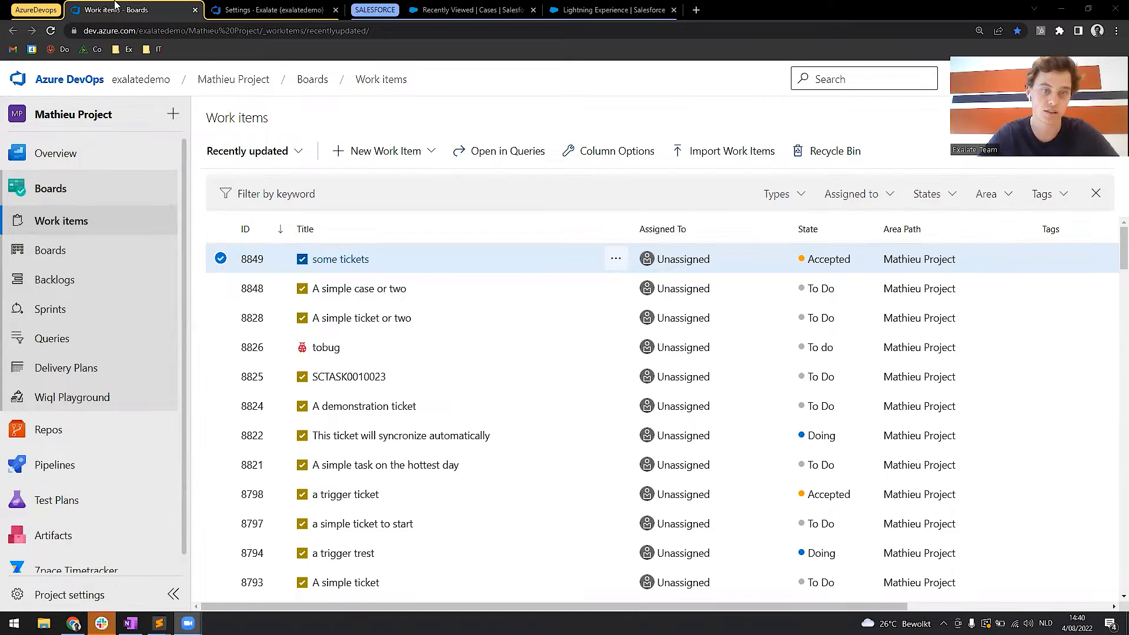
left_click(441, 7)
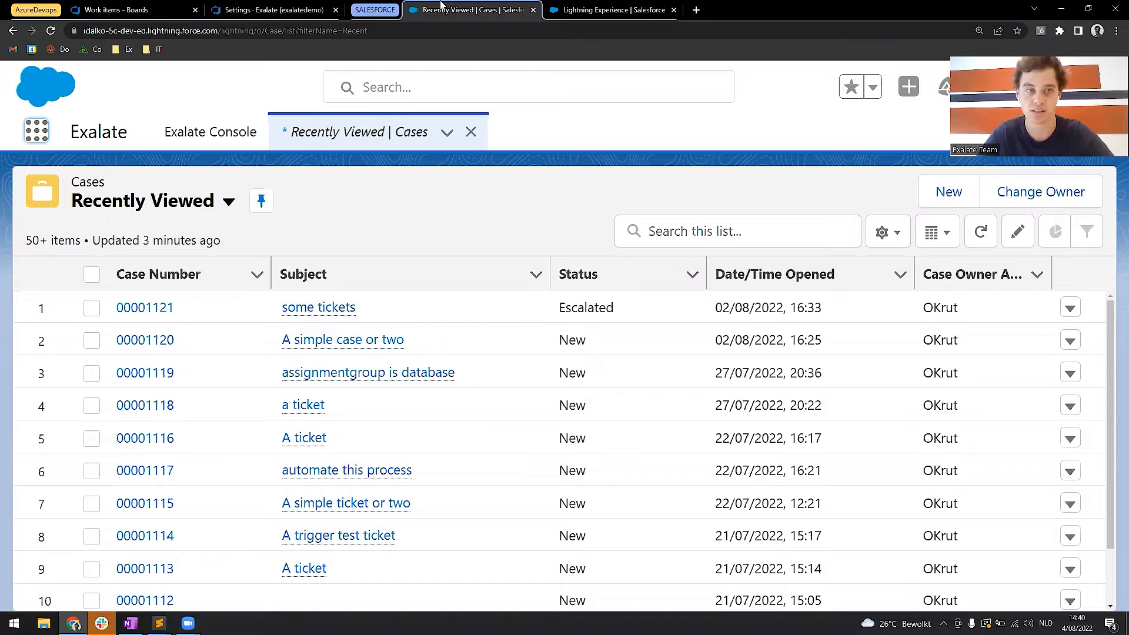
left_click(160, 6)
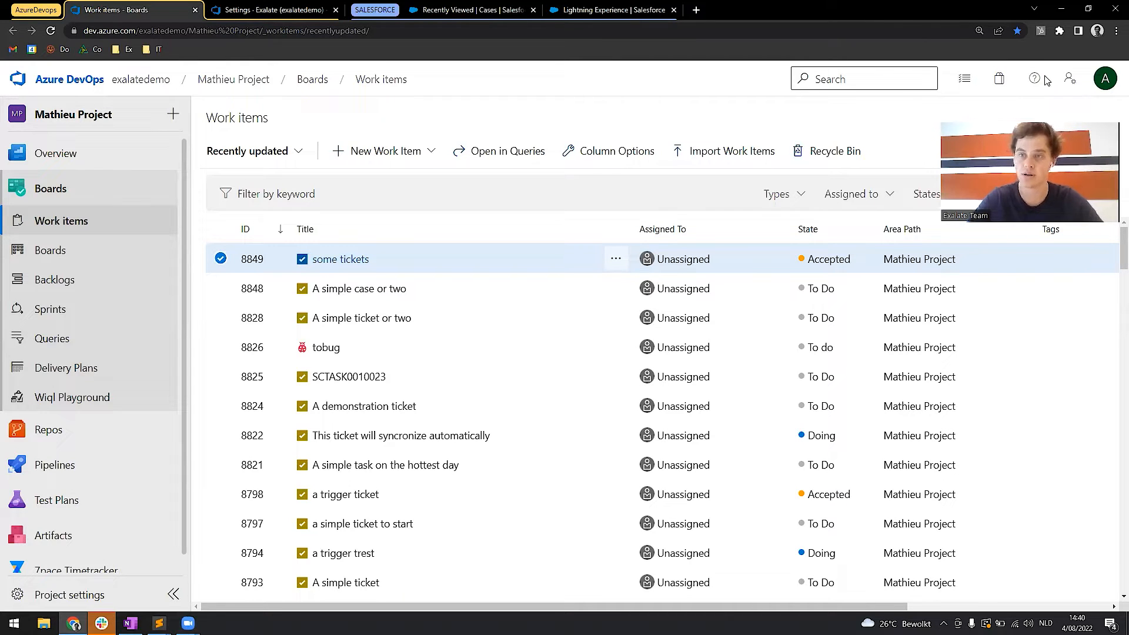
View the general settings and the connections list of Exalate in the Azure DevOps organization settings.
left_click(299, 9)
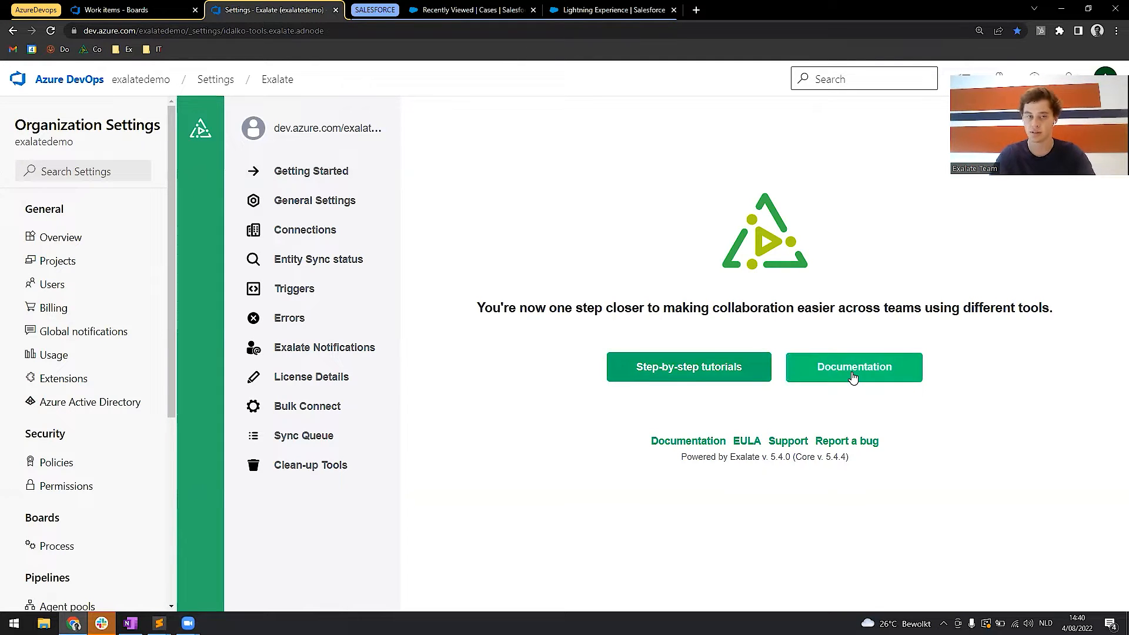
left_click(310, 203)
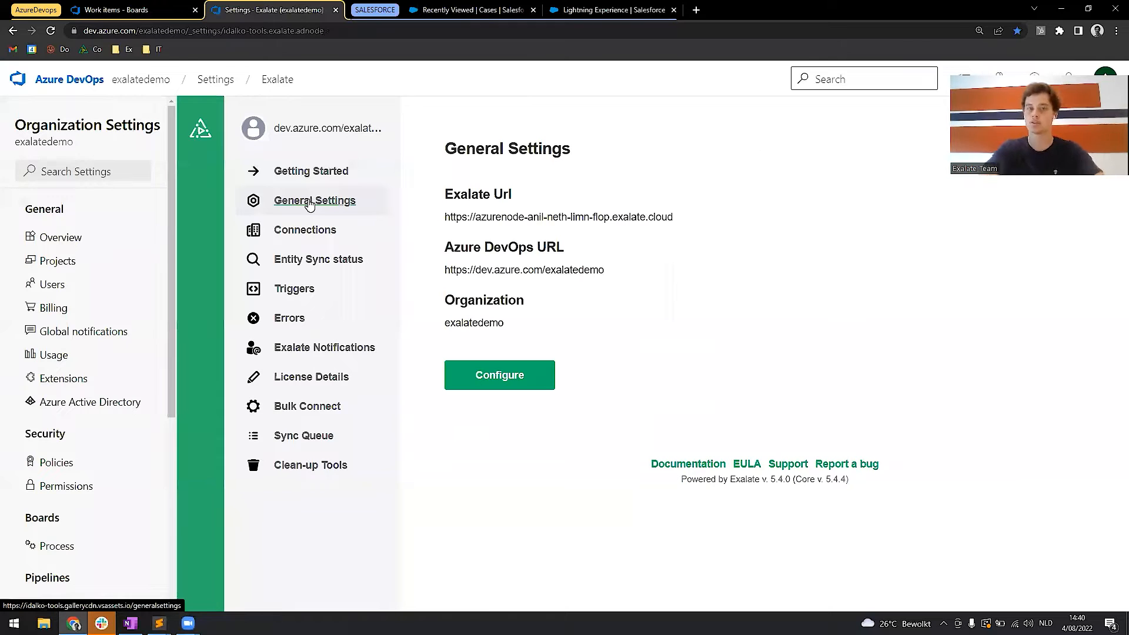
left_click(314, 239)
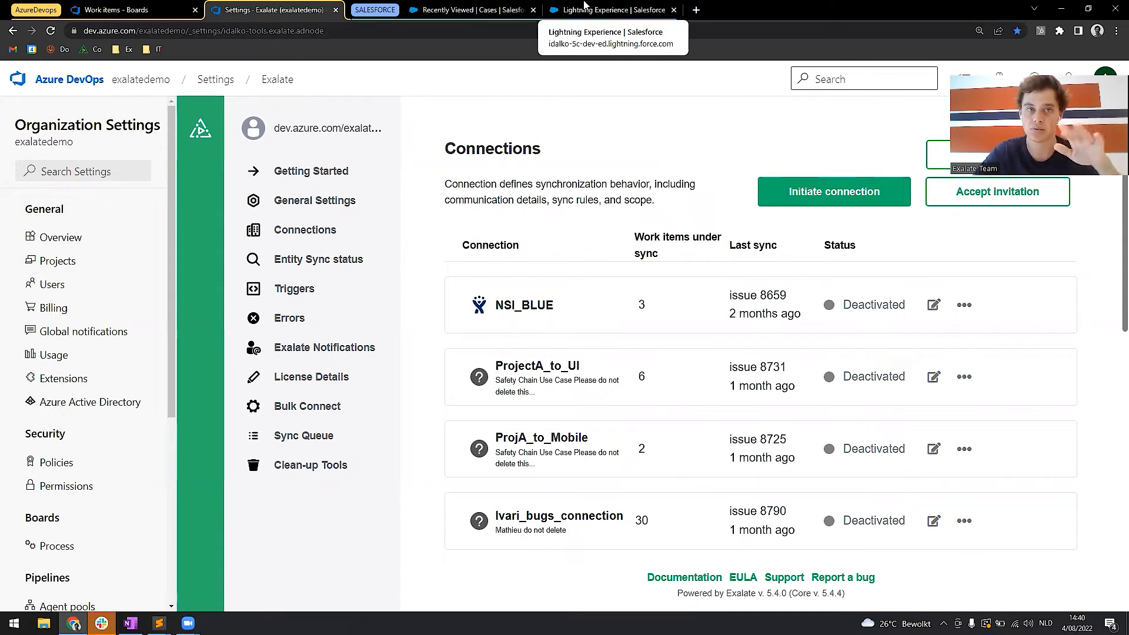
Switch to the Exalate Console in Salesforce and view its general settings.
left_click(438, 7)
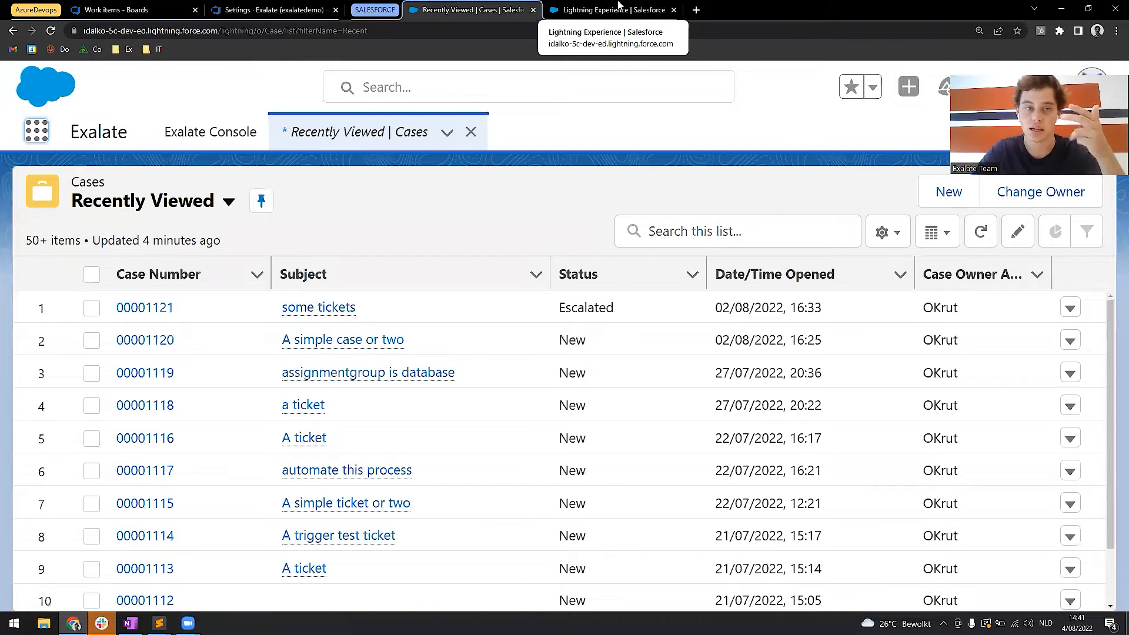
left_click(618, 7)
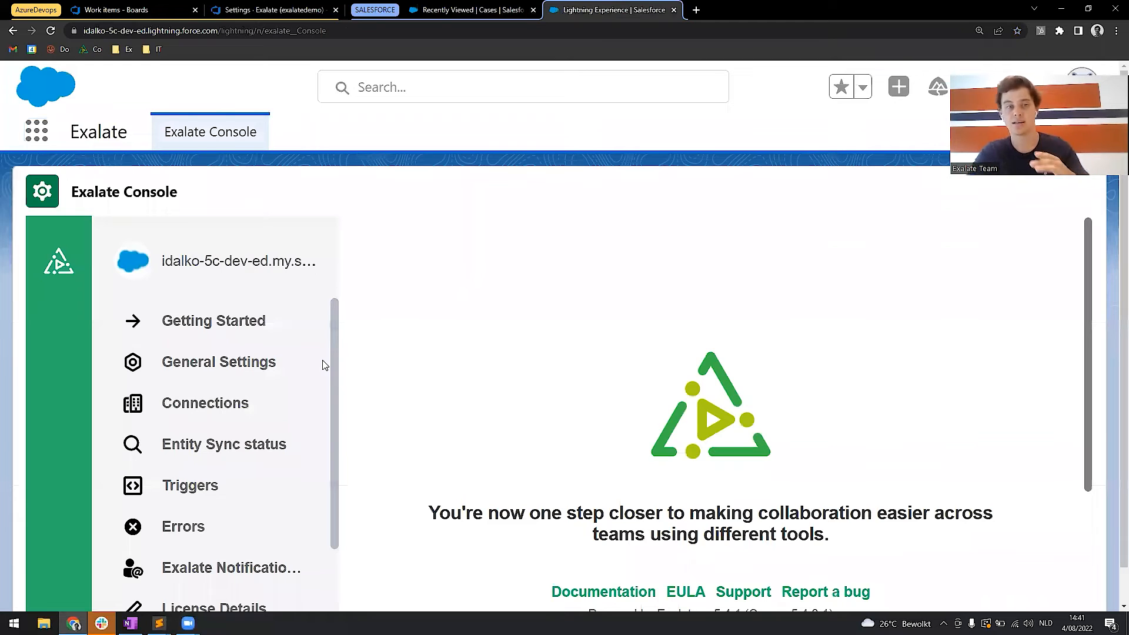
scroll(322, 365, "down", 1)
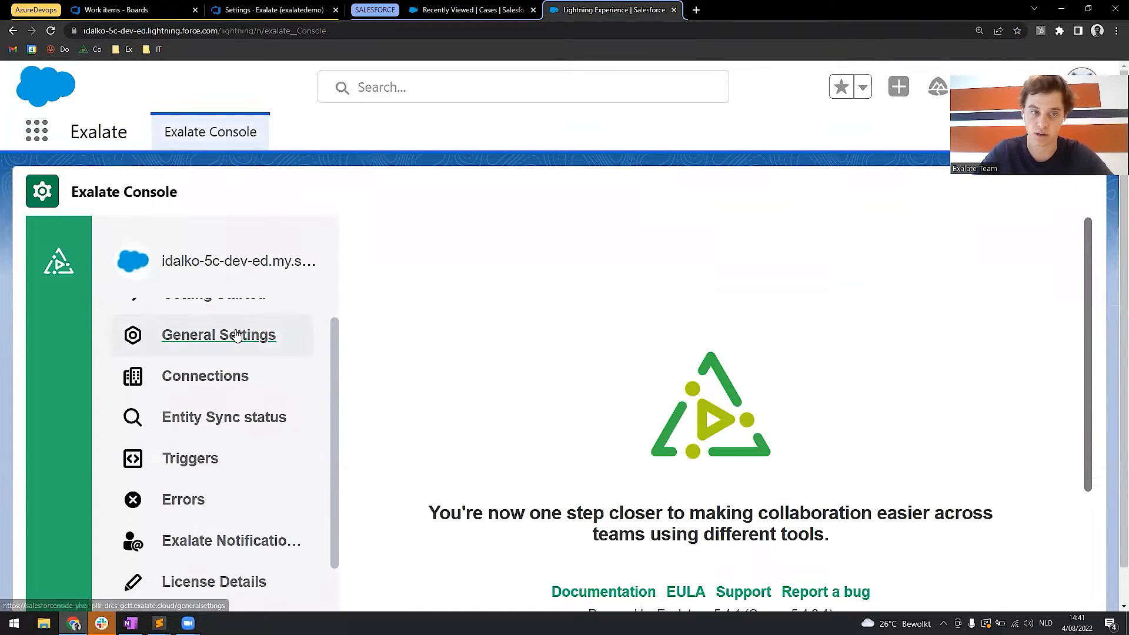
scroll(215, 332, "up", 1)
scroll(276, 361, "down", 1)
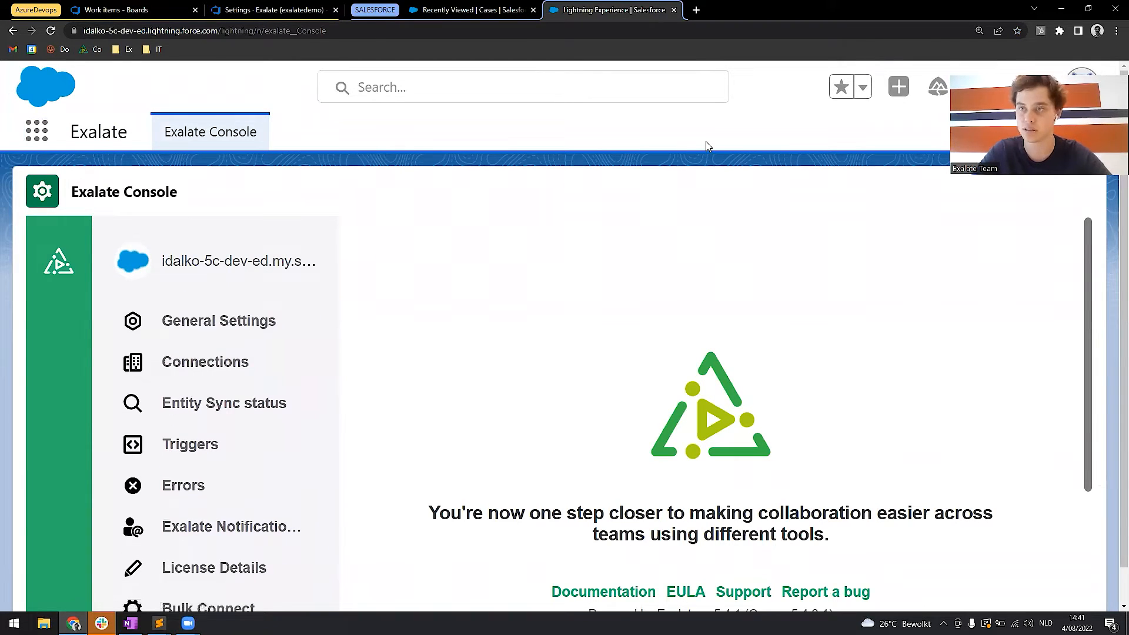
left_click(1116, 30)
left_click(1028, 139)
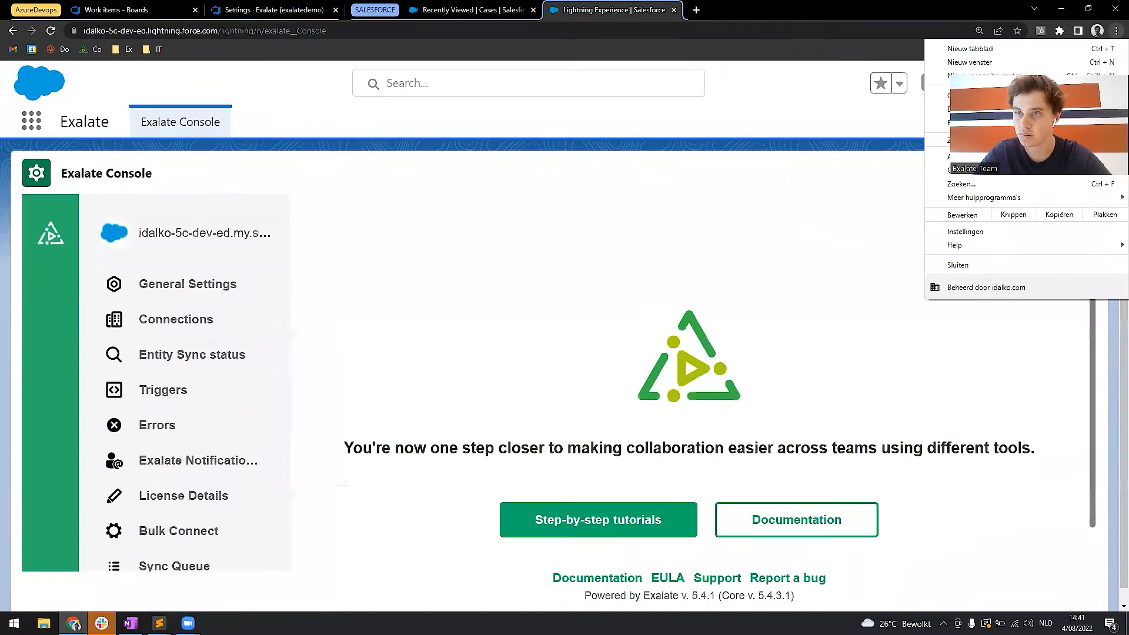
left_click(1028, 140)
left_click(531, 278)
left_click(130, 280)
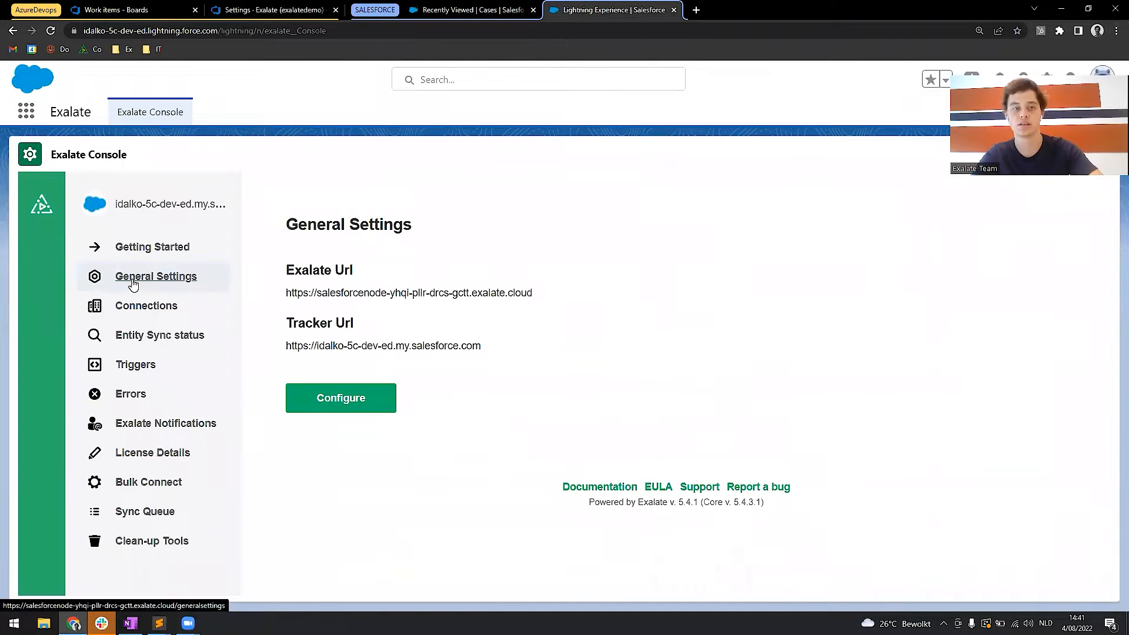
left_click(169, 306)
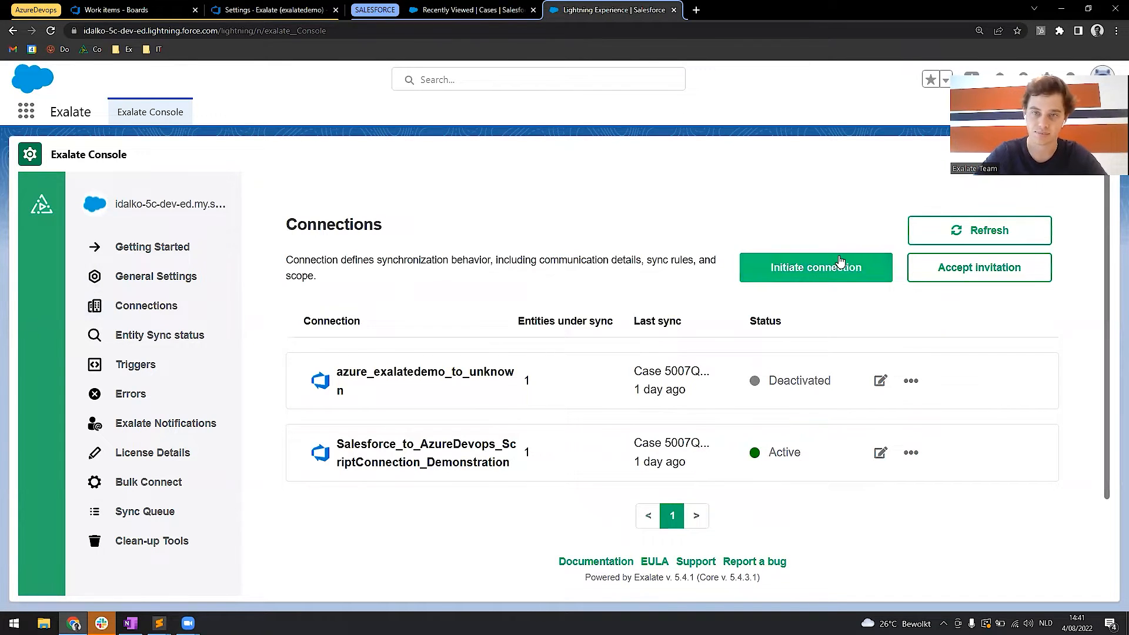
left_click(840, 260)
left_click(382, 277)
left_click(117, 7)
left_click(154, 30)
left_click(152, 33)
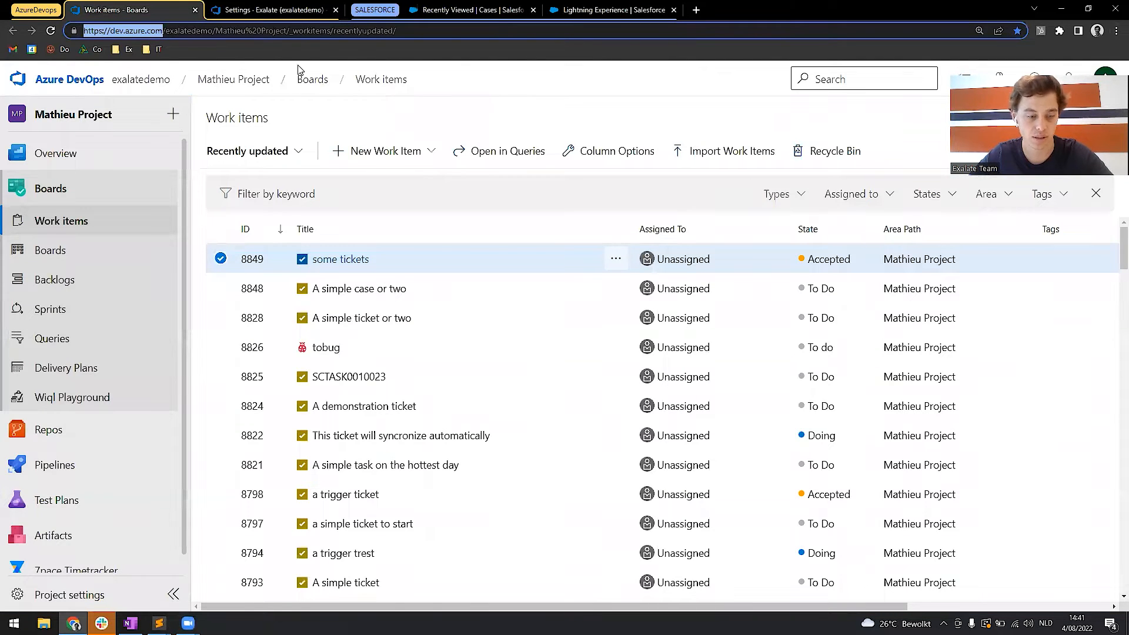
left_click(607, 12)
type("https://dev.azure.com/")
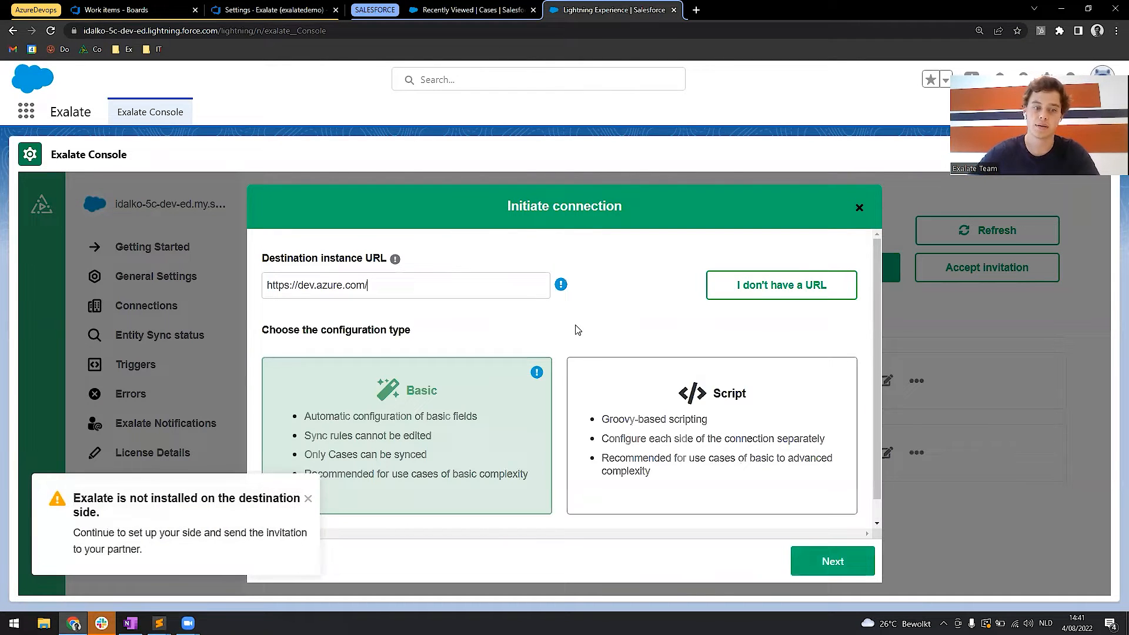
Dismiss the notice, choose the Basic configuration type for the new connection, and continue to the invitation code.
left_click(308, 498)
left_click(593, 466)
left_click(468, 471)
left_click(670, 393)
left_click(409, 442)
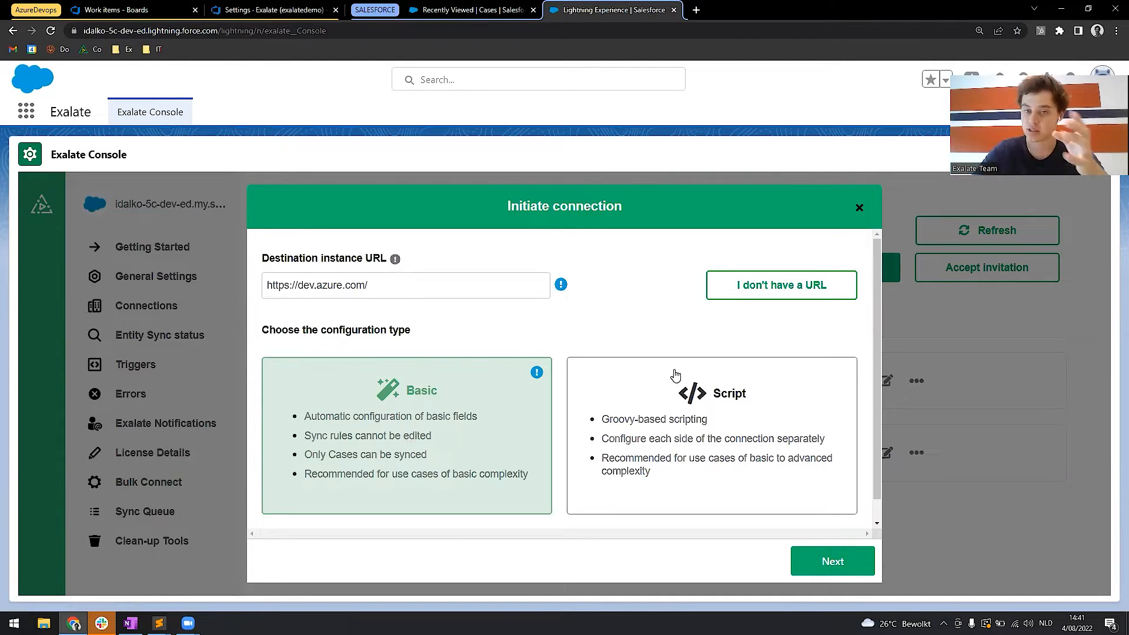
left_click(740, 407)
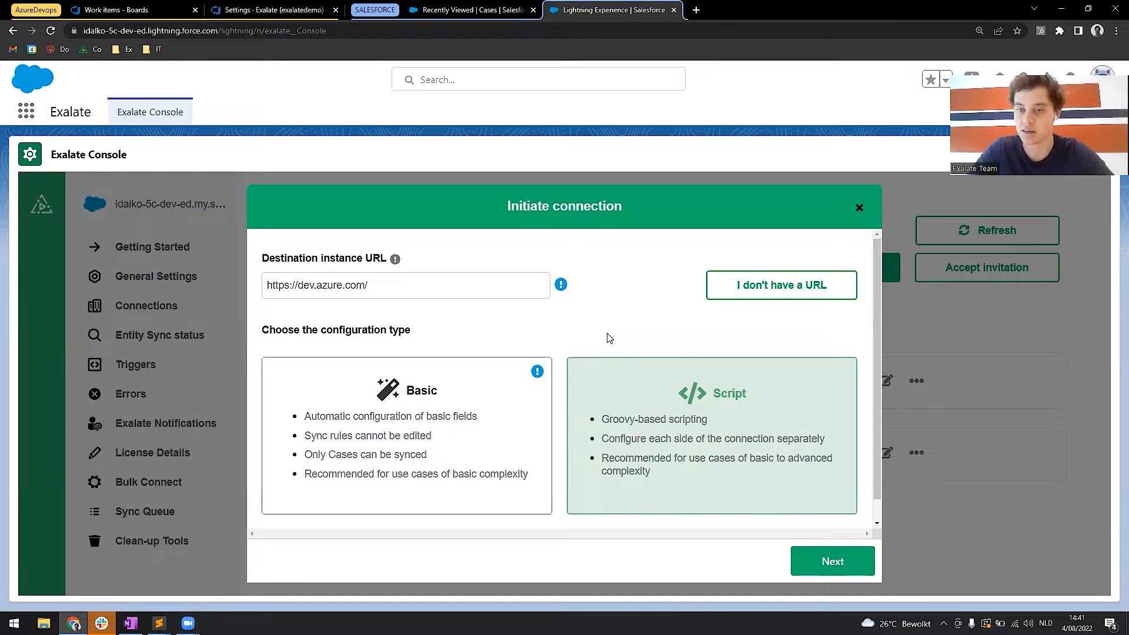
left_click(394, 418)
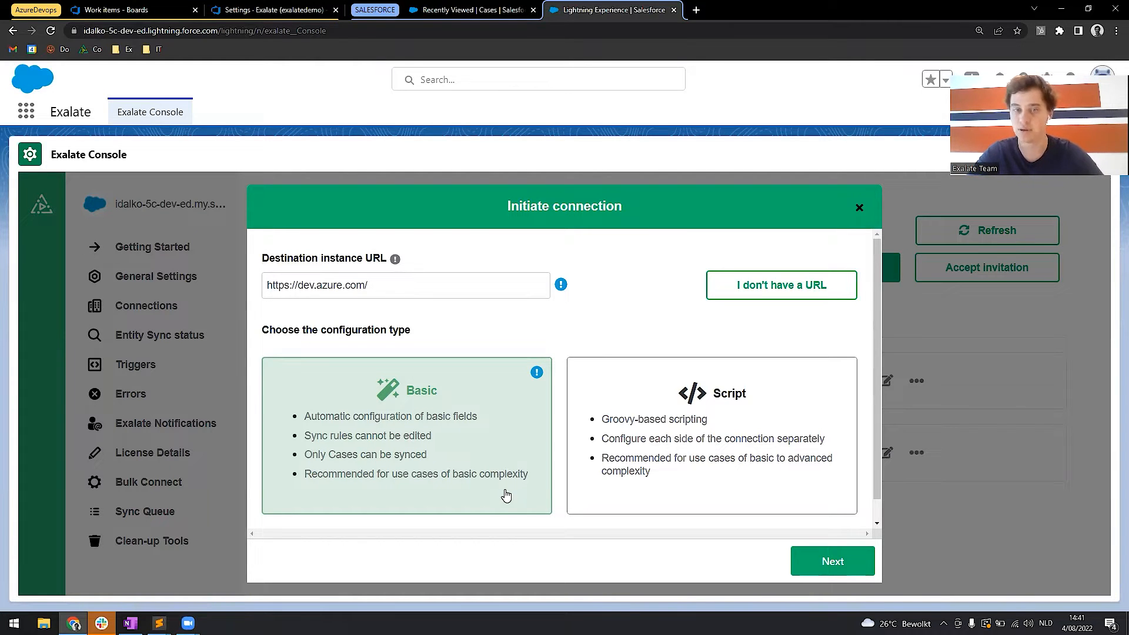
left_click(844, 569)
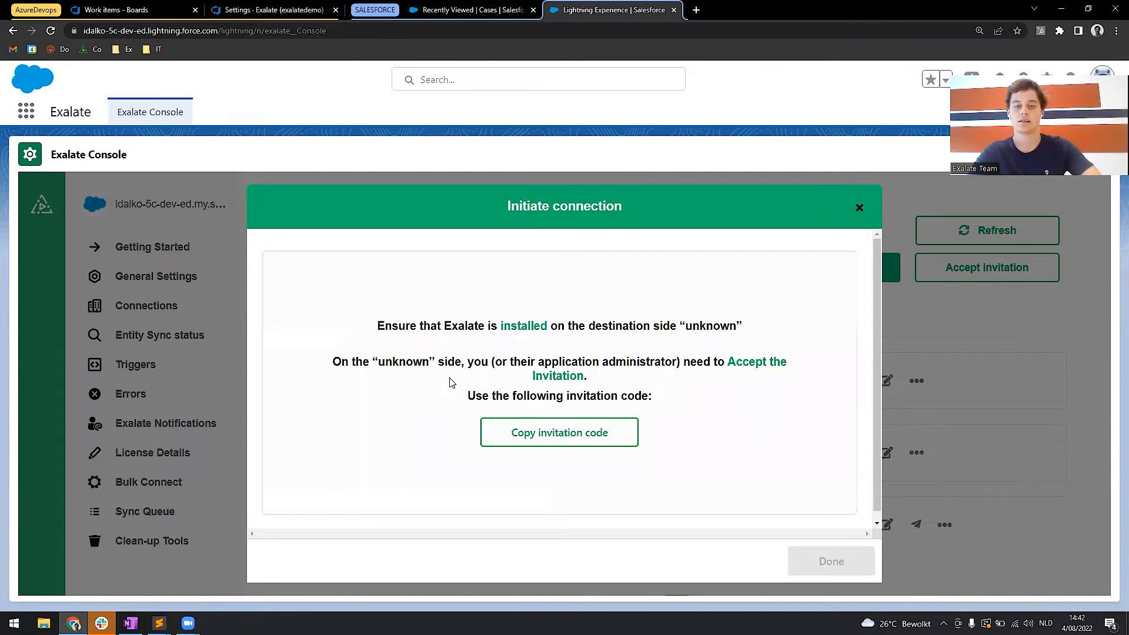
Copy the invitation code in Salesforce, then paste it as the accepted invitation code in Azure DevOps's Exalate connections.
left_click(537, 434)
left_click(833, 561)
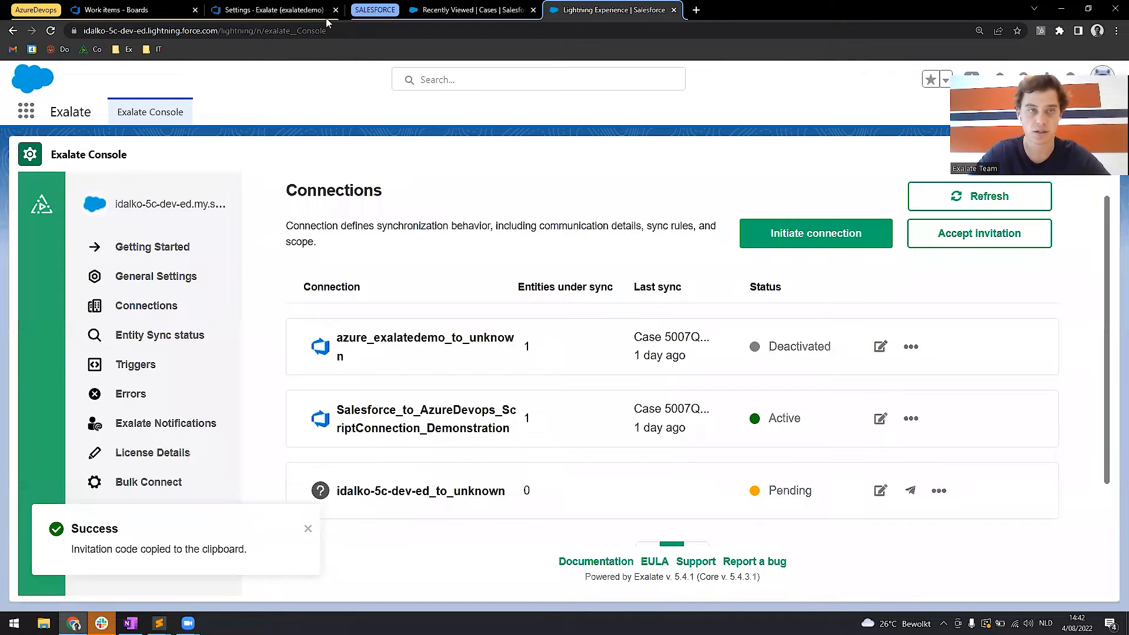
left_click(241, 6)
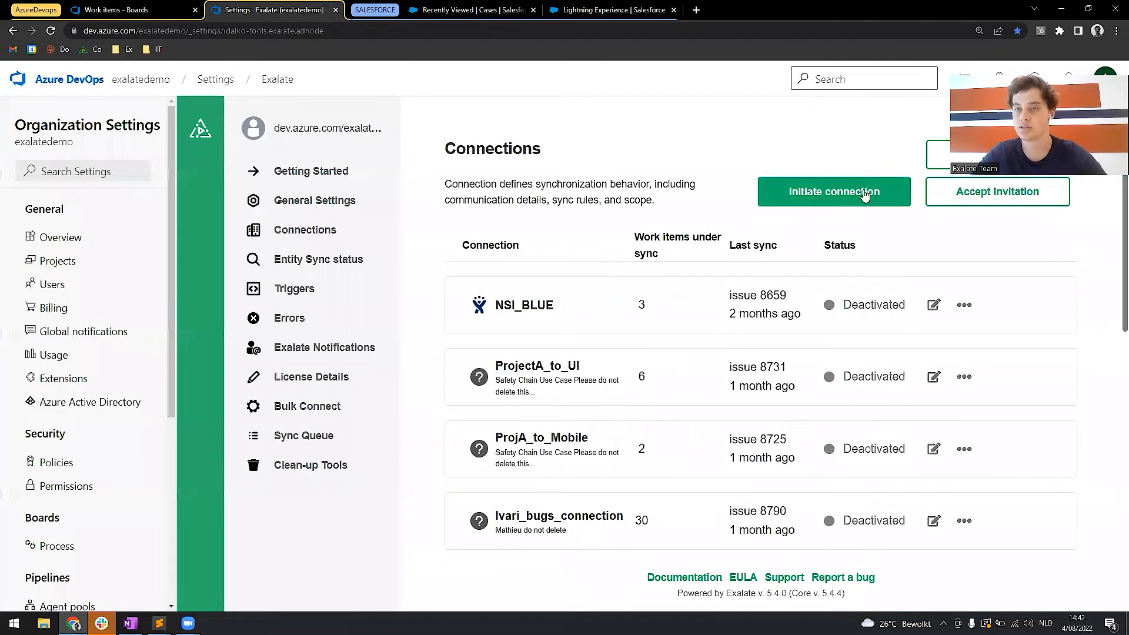
left_click(955, 199)
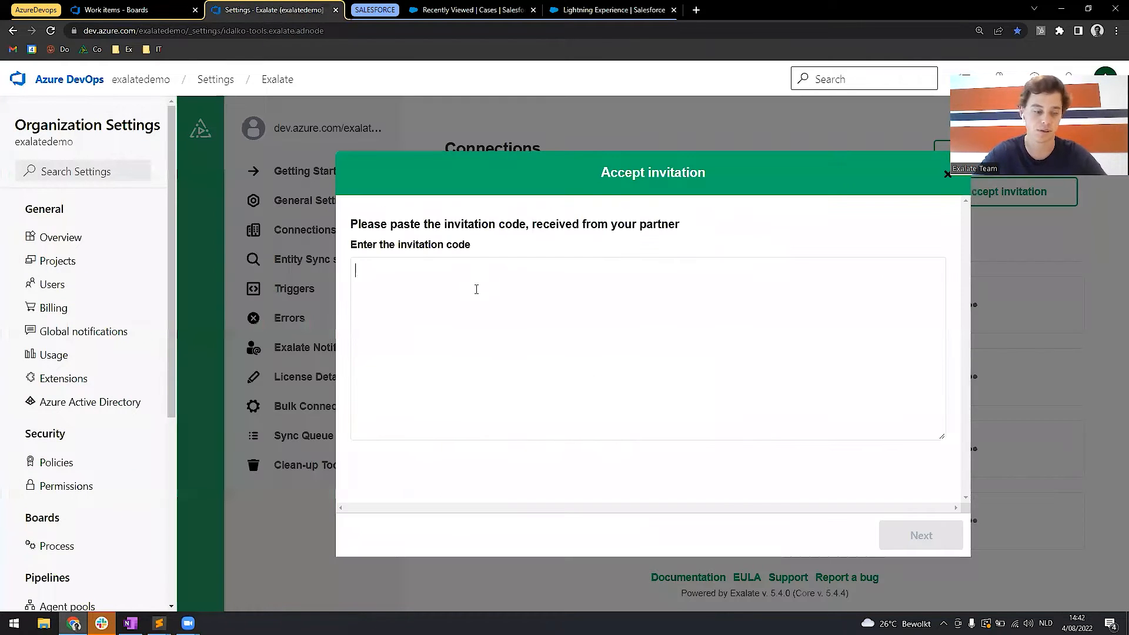
left_click(476, 289)
key("ctrl+v")
left_click(918, 533)
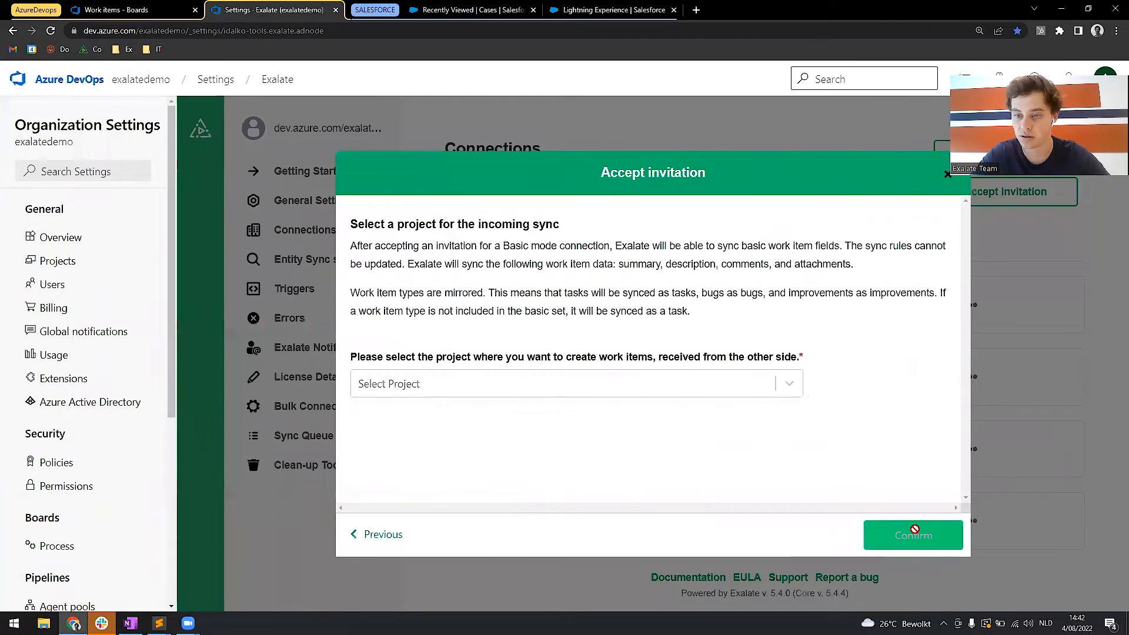
left_click(647, 382)
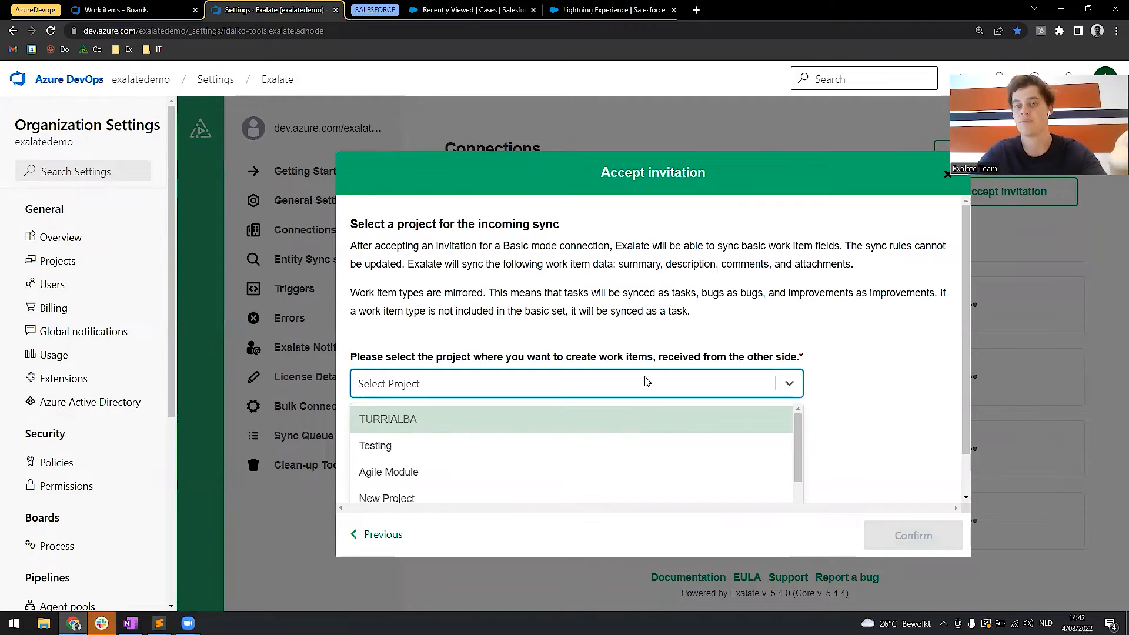
left_click(647, 382)
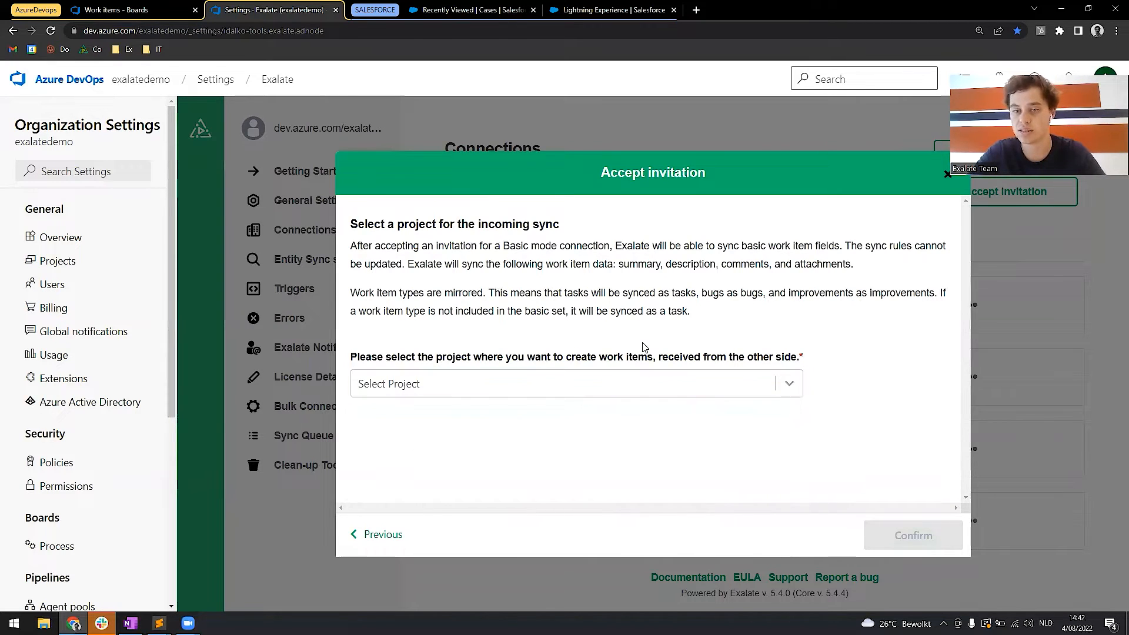
left_click(596, 392)
scroll(596, 392, "down", 1)
left_click(486, 474)
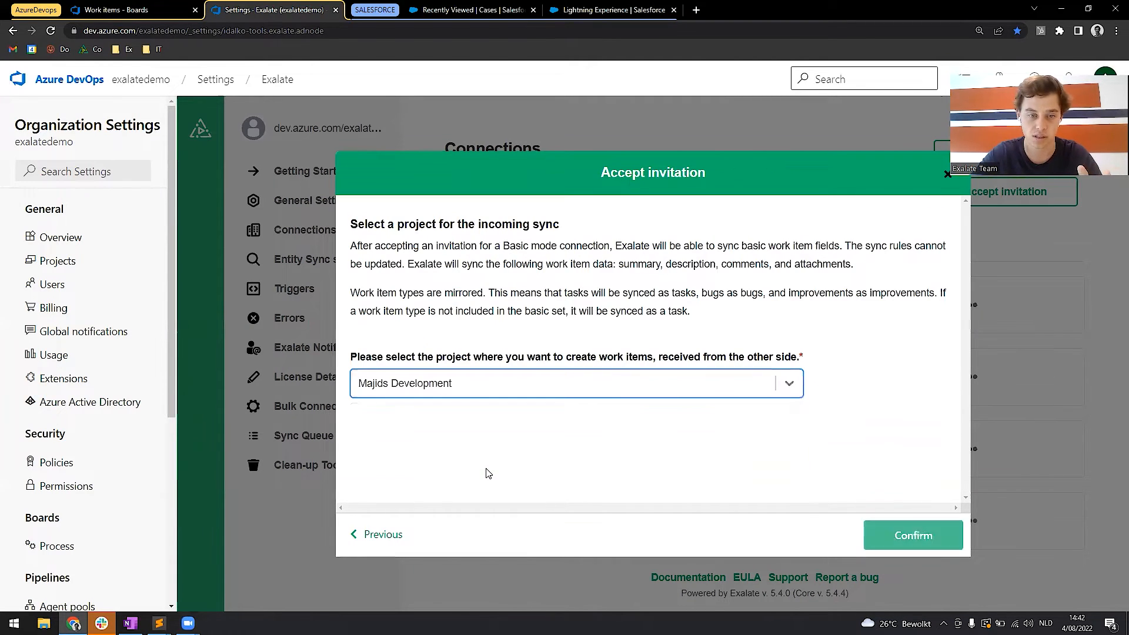
Select Mathieu Project as the project for incoming synced work items and confirm the connection.
left_click(466, 393)
type("mat")
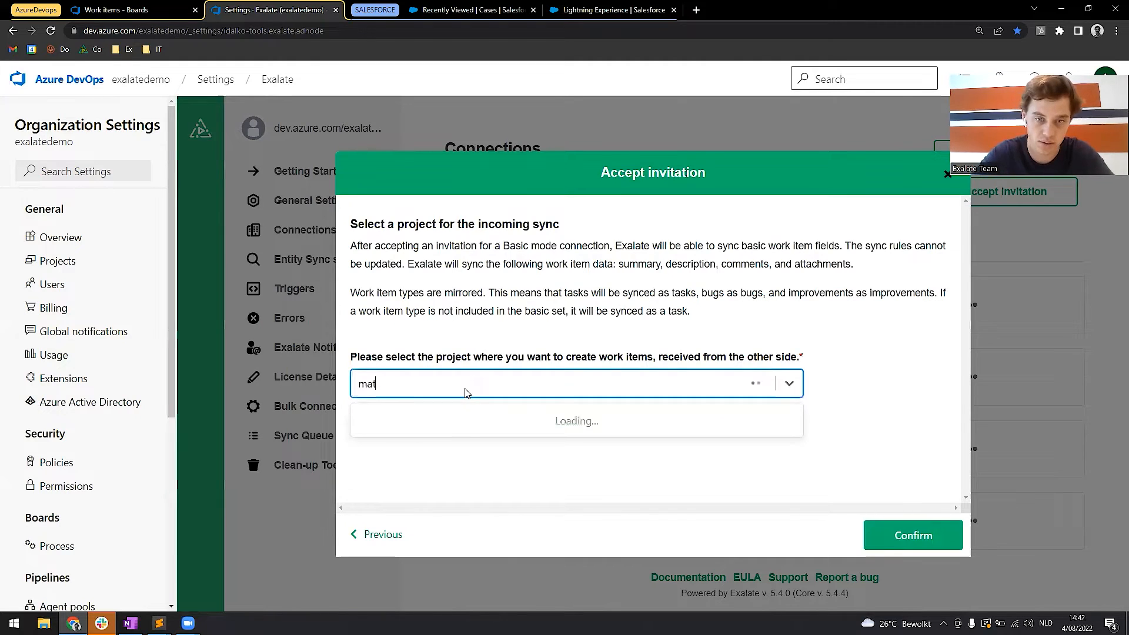
left_click(445, 424)
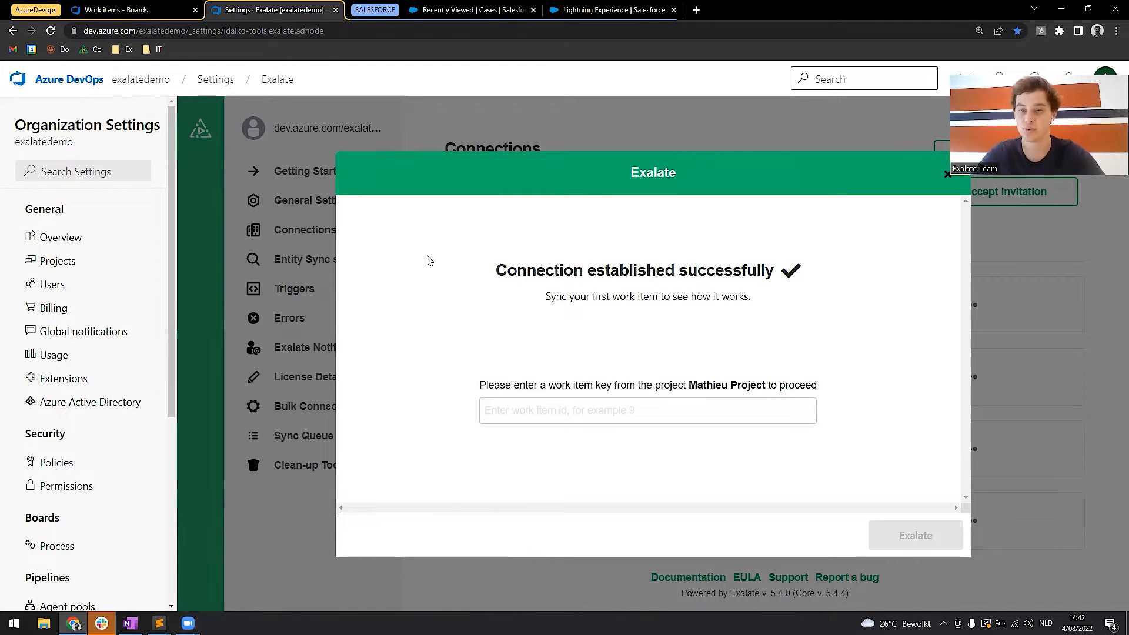
Create a new Task work item in Azure DevOps with the title "Ticket 1 - Basic Mode".
left_click(144, 6)
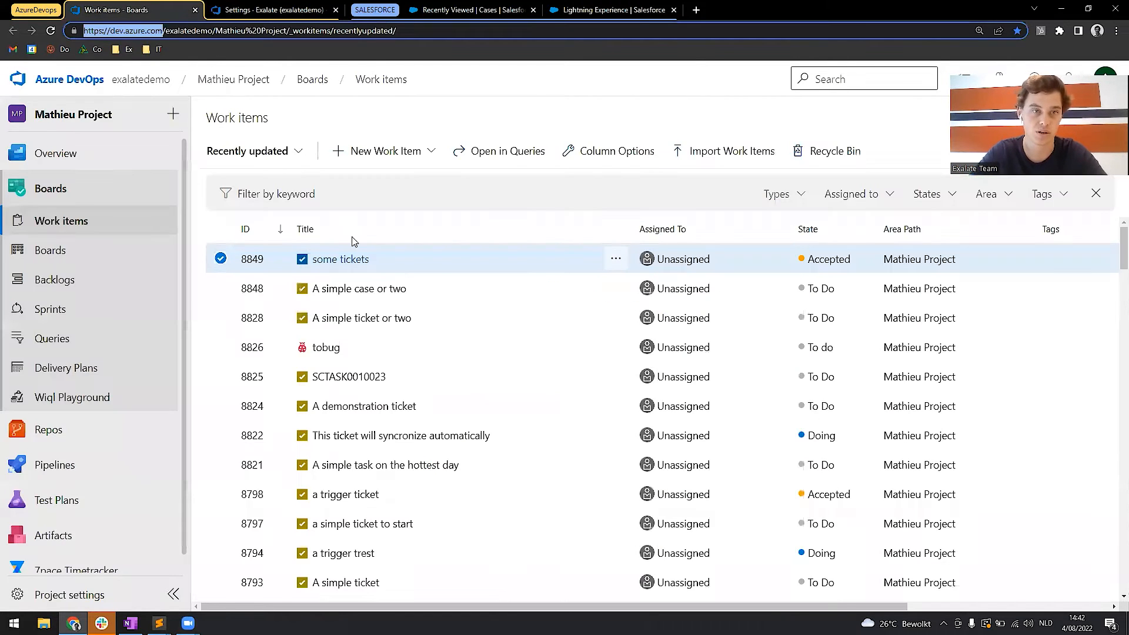
left_click(366, 153)
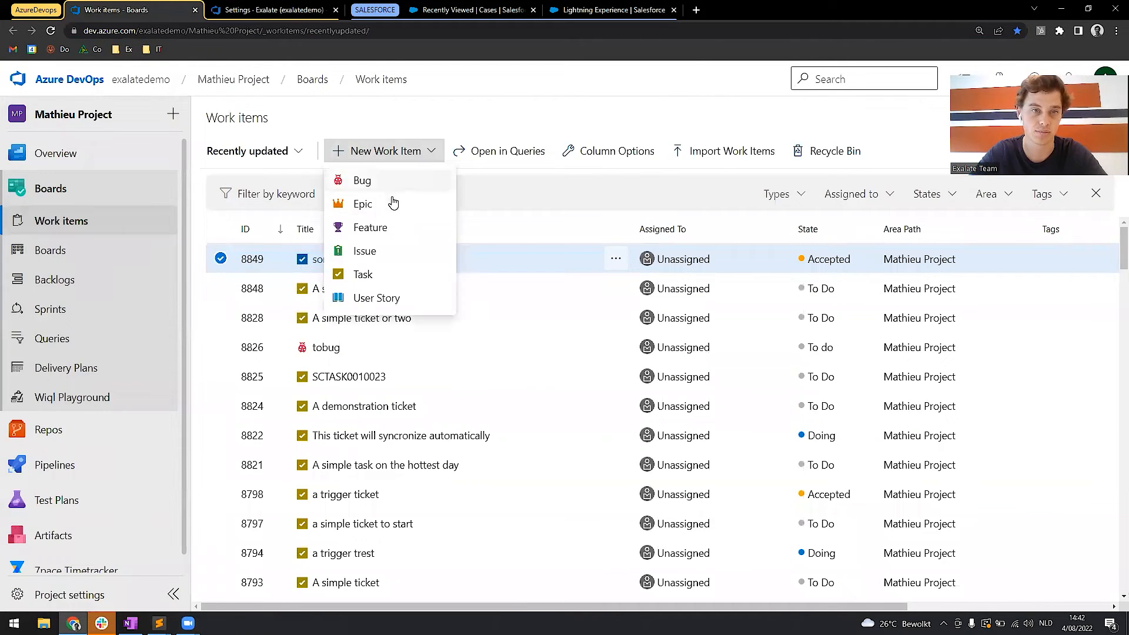
left_click(373, 274)
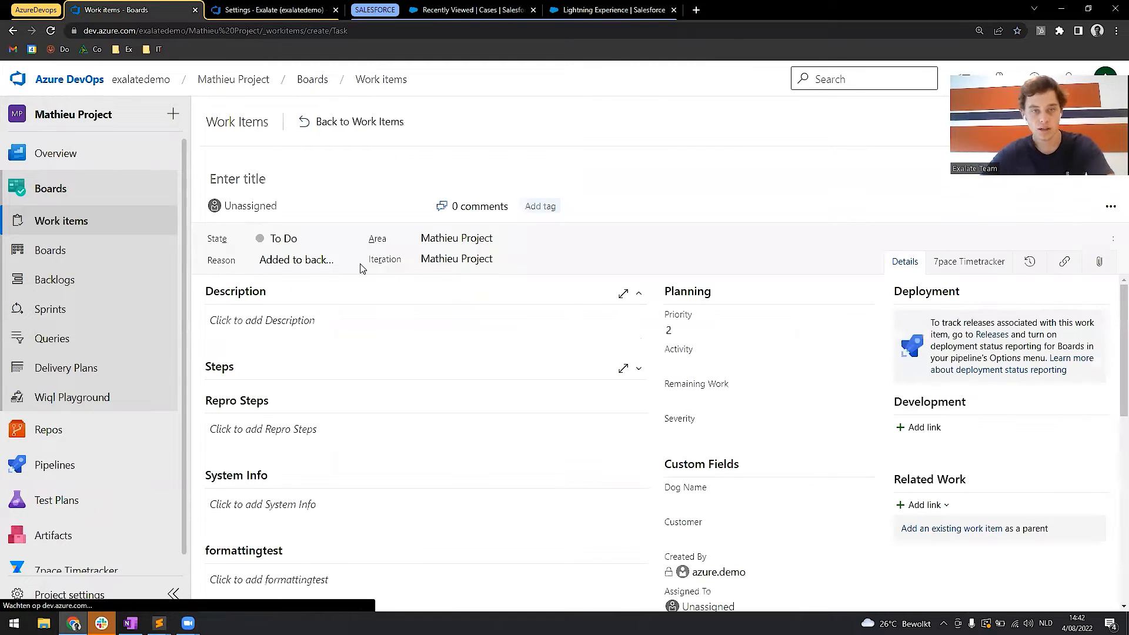
type("Ticket 1 - Basic Mode")
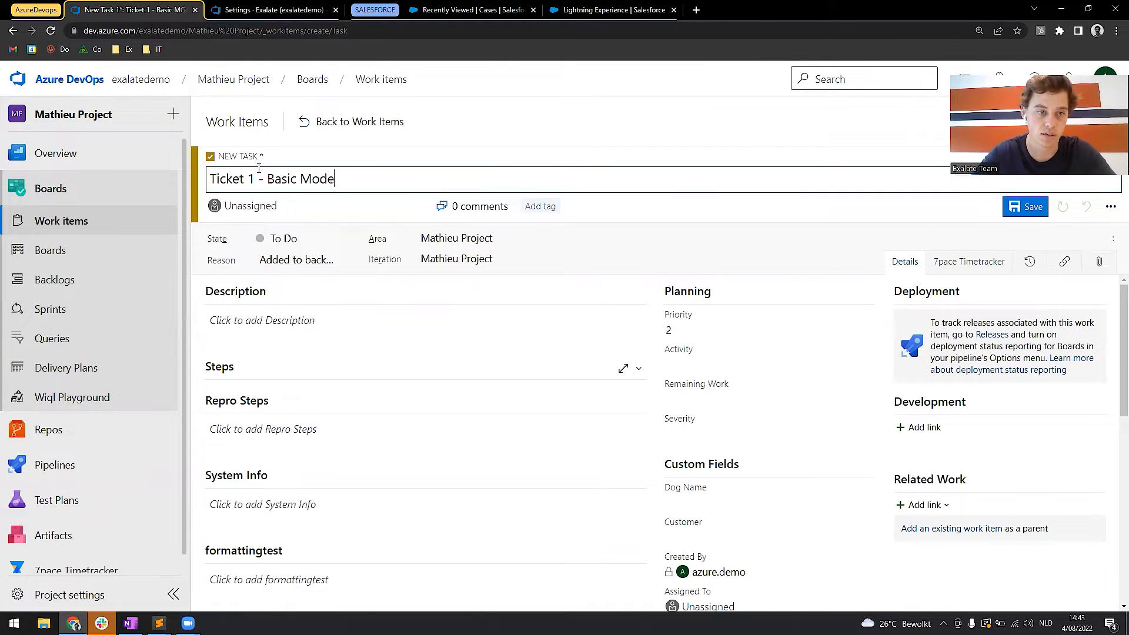
Enter "A longer description" as the new task's description.
left_click(266, 306)
left_click(287, 306)
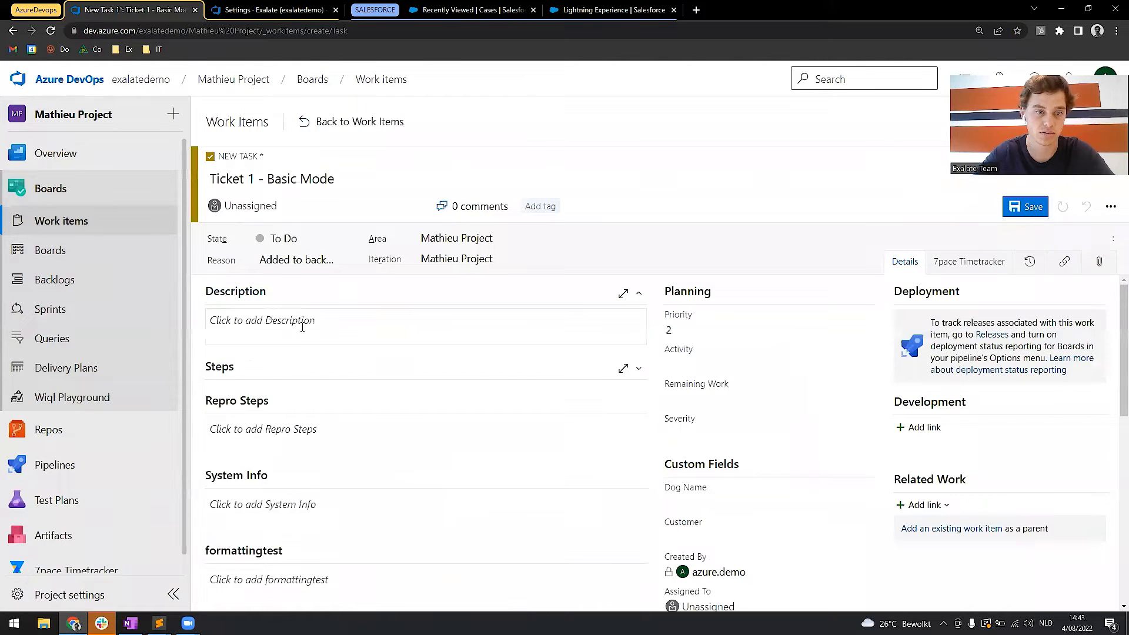
left_click(302, 327)
type("A long")
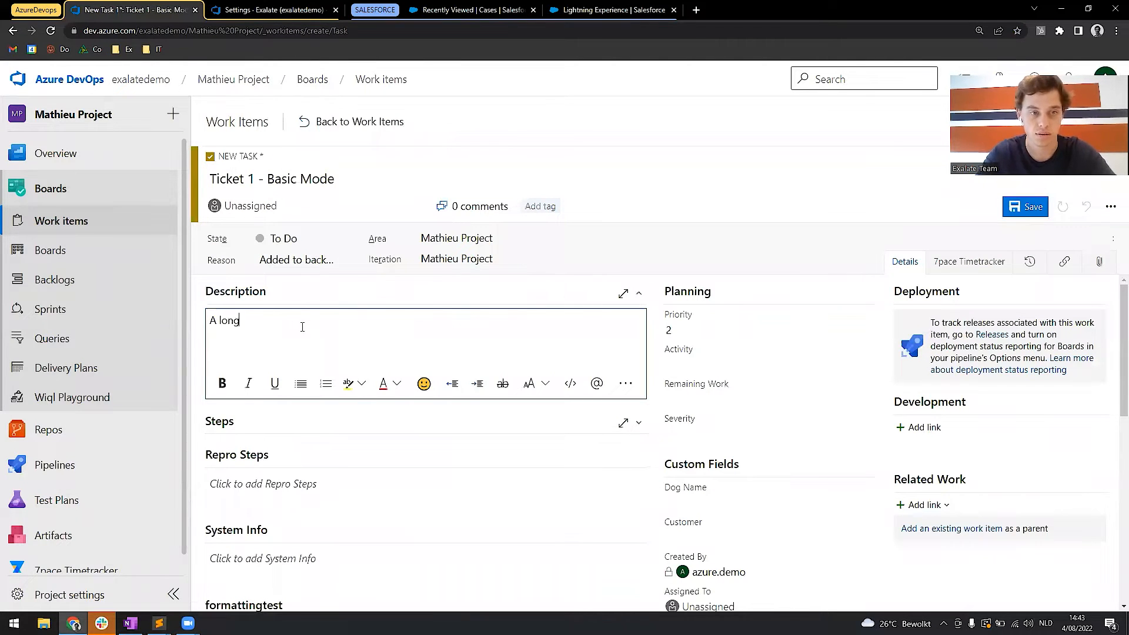
type("er description")
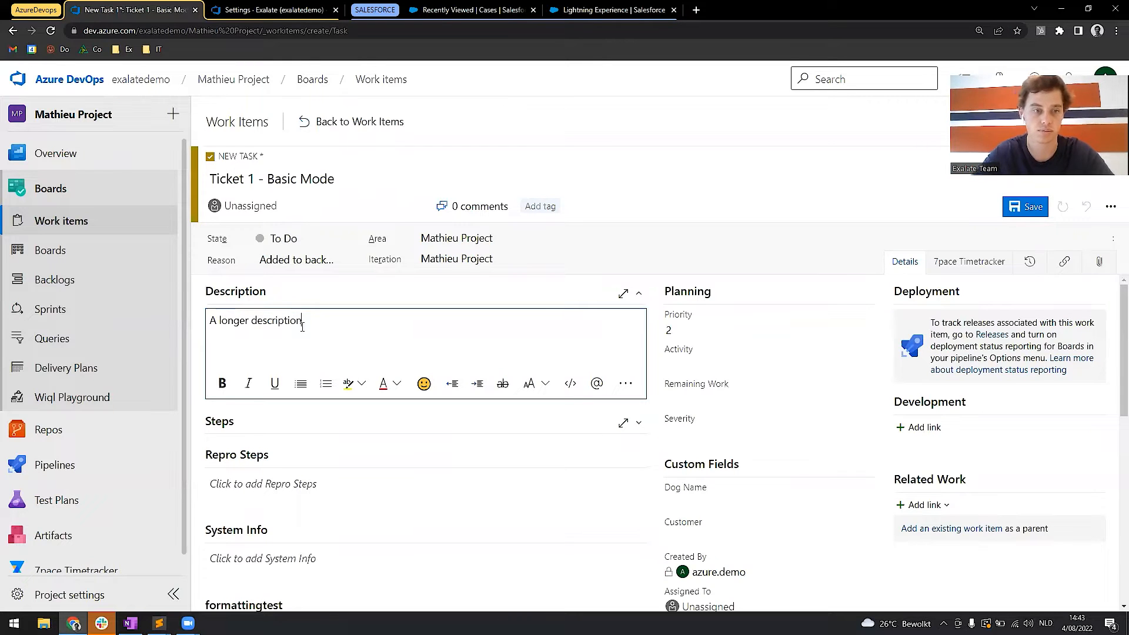
Add the discussion comment "A comment from azure devops!" to the new task and save it.
scroll(303, 327, "down", 2)
scroll(432, 391, "down", 5)
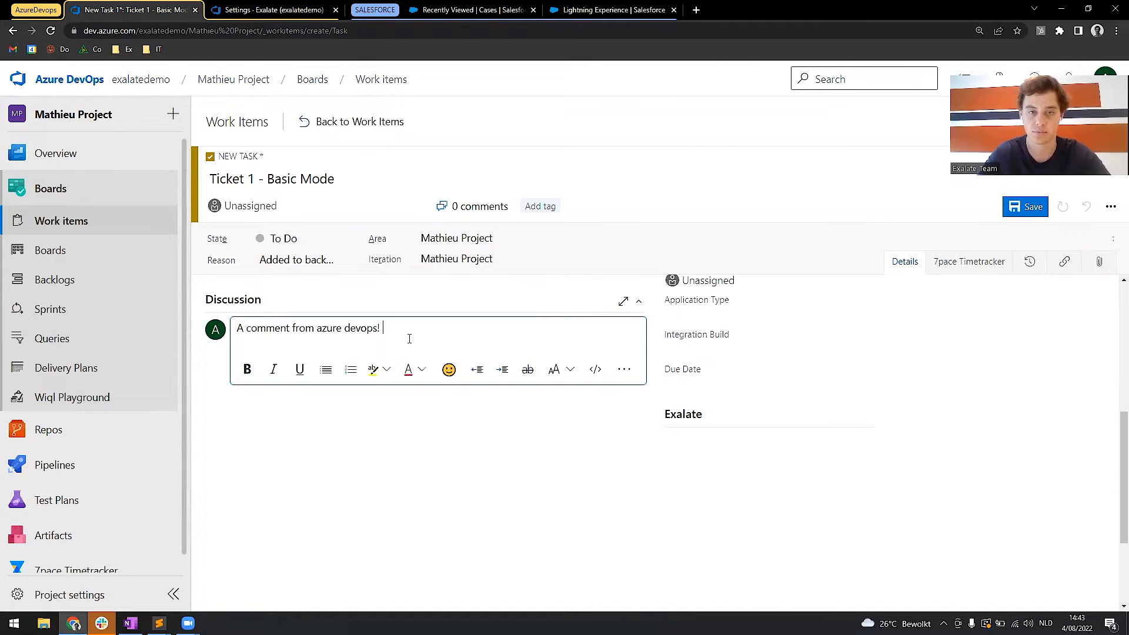
left_click(1026, 207)
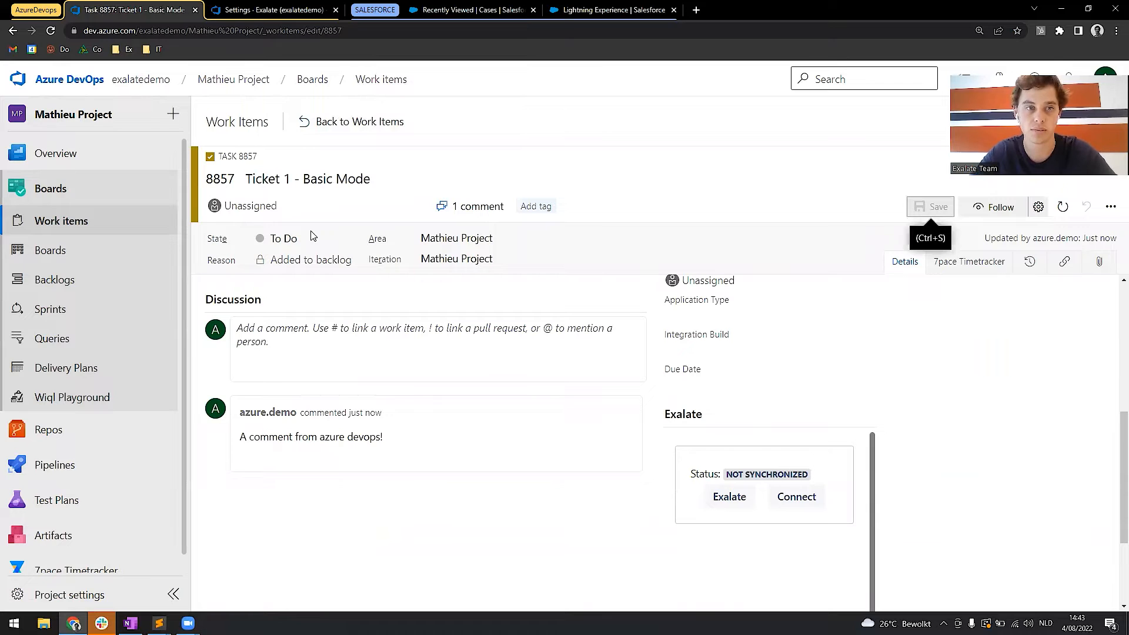
Copy the task's ID 8857 and exalate that work item over the new connection in the Exalate settings.
left_click_drag(381, 34, 324, 36)
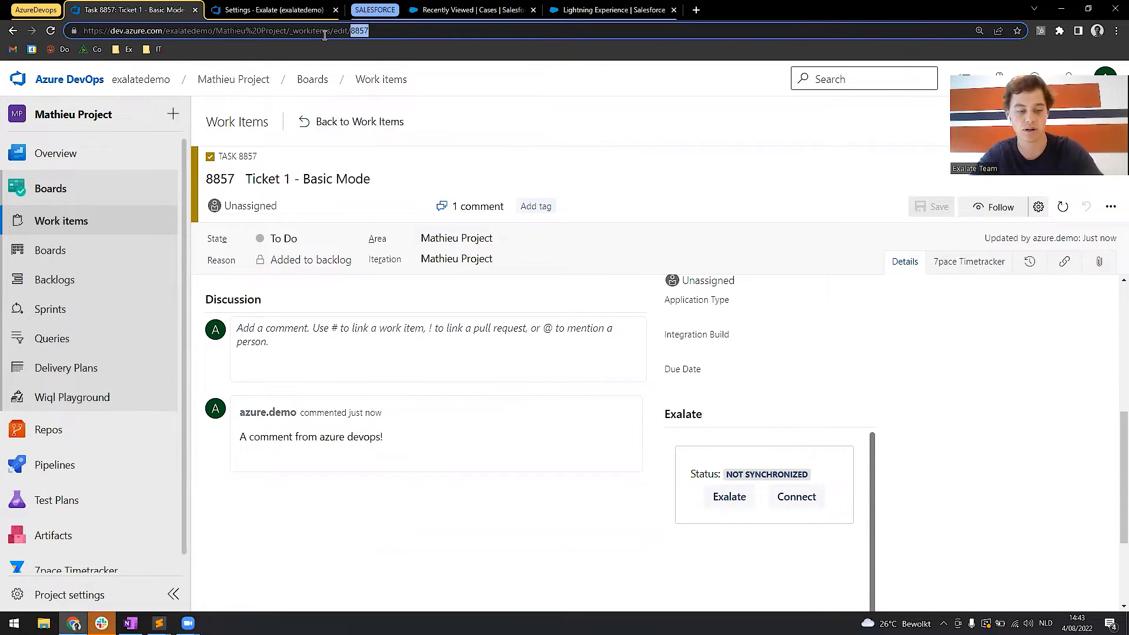
left_click(249, 5)
key("ctrl+v")
left_click(909, 533)
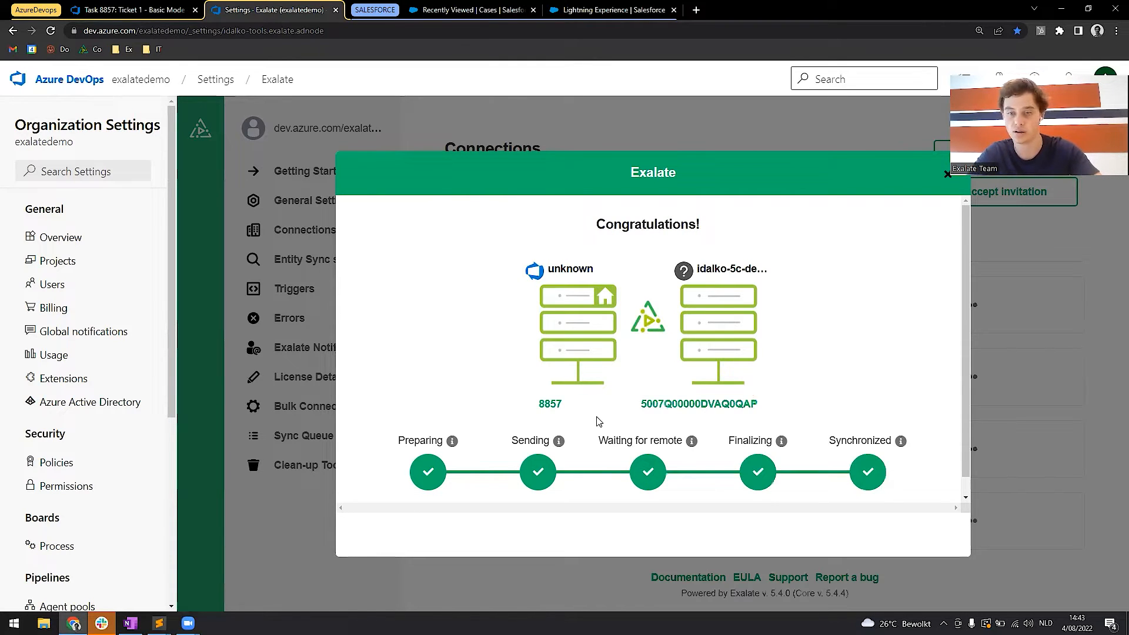
scroll(766, 435, "down", 1)
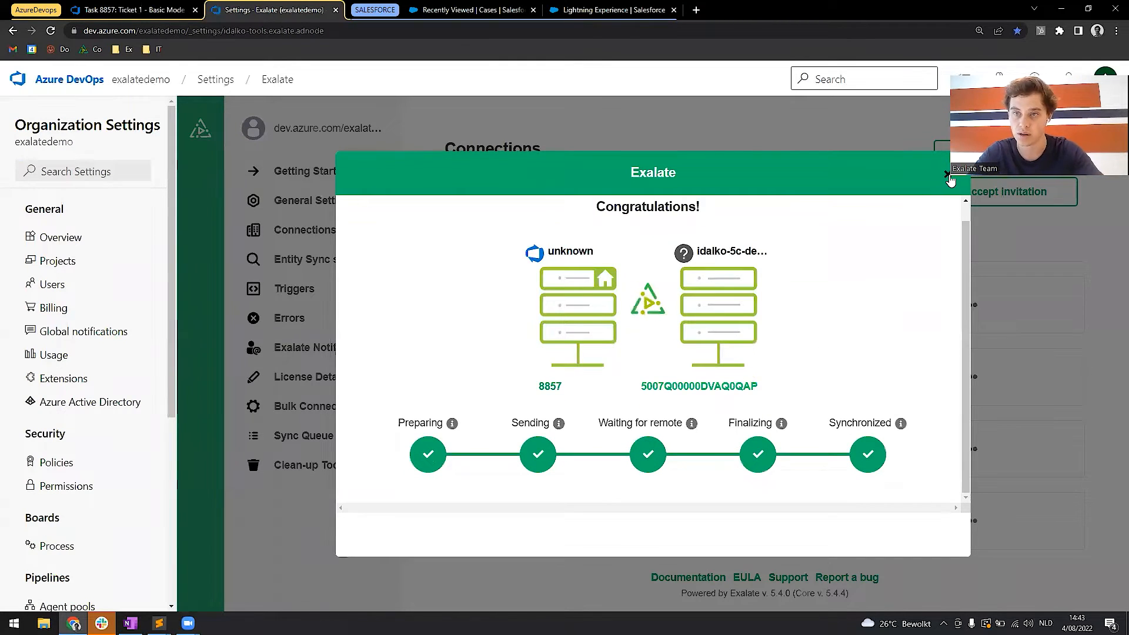
left_click(948, 175)
Check the task's Exalate sync status and open its remote Salesforce case in a new tab, replacing the old Cases tab.
left_click(147, 8)
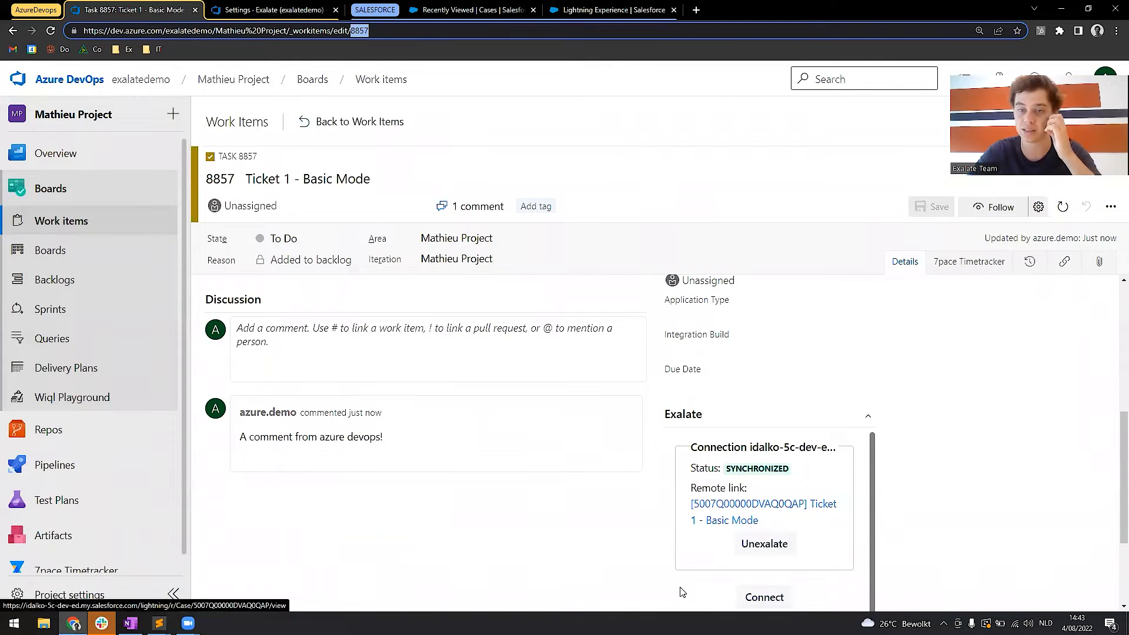
left_click_drag(699, 469, 790, 478)
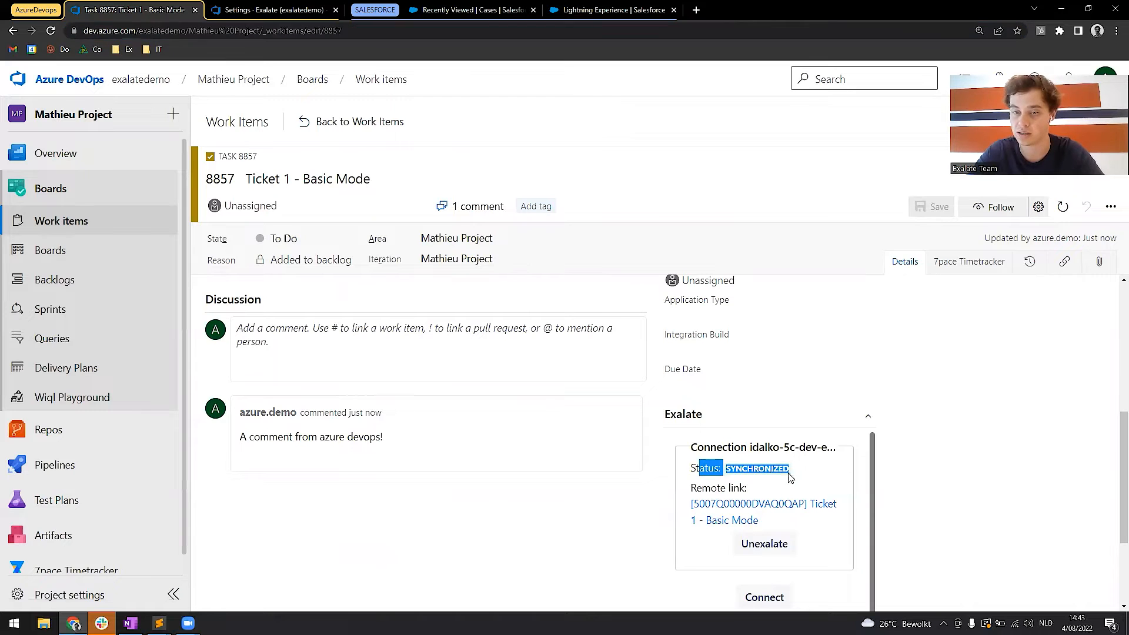
right_click(722, 503)
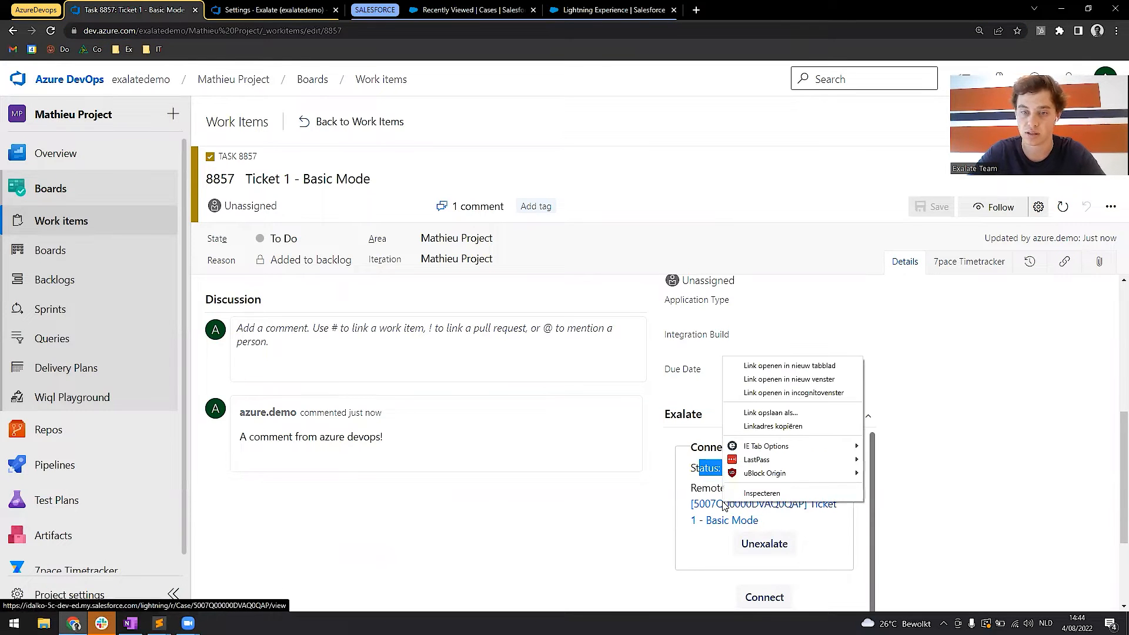
left_click(820, 368)
left_click_drag(263, 4, 457, 7)
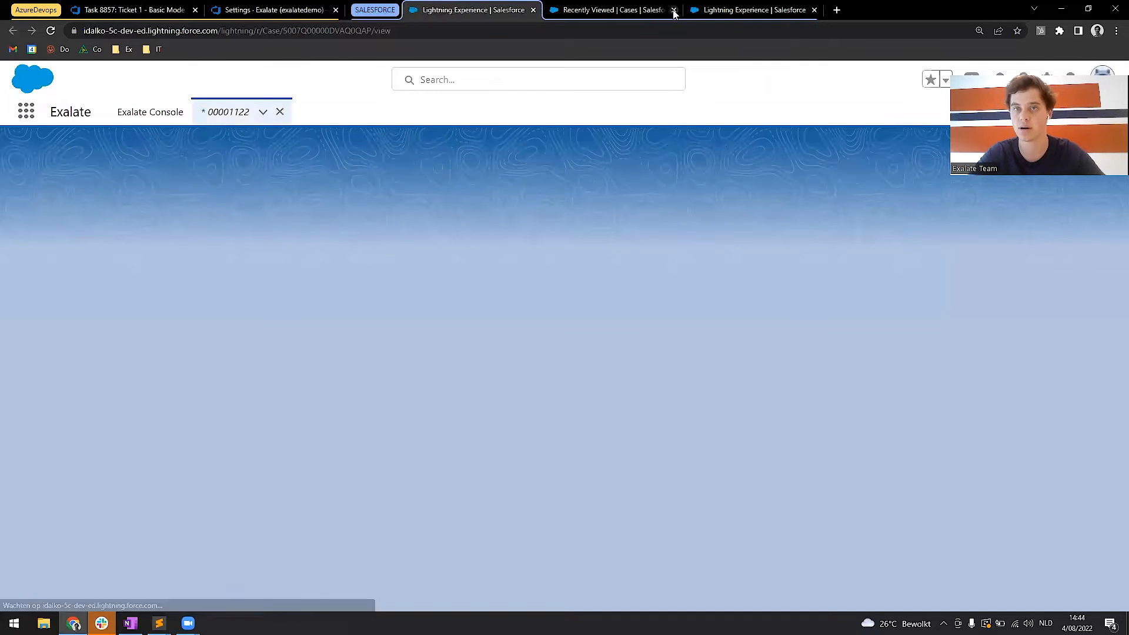
left_click(673, 9)
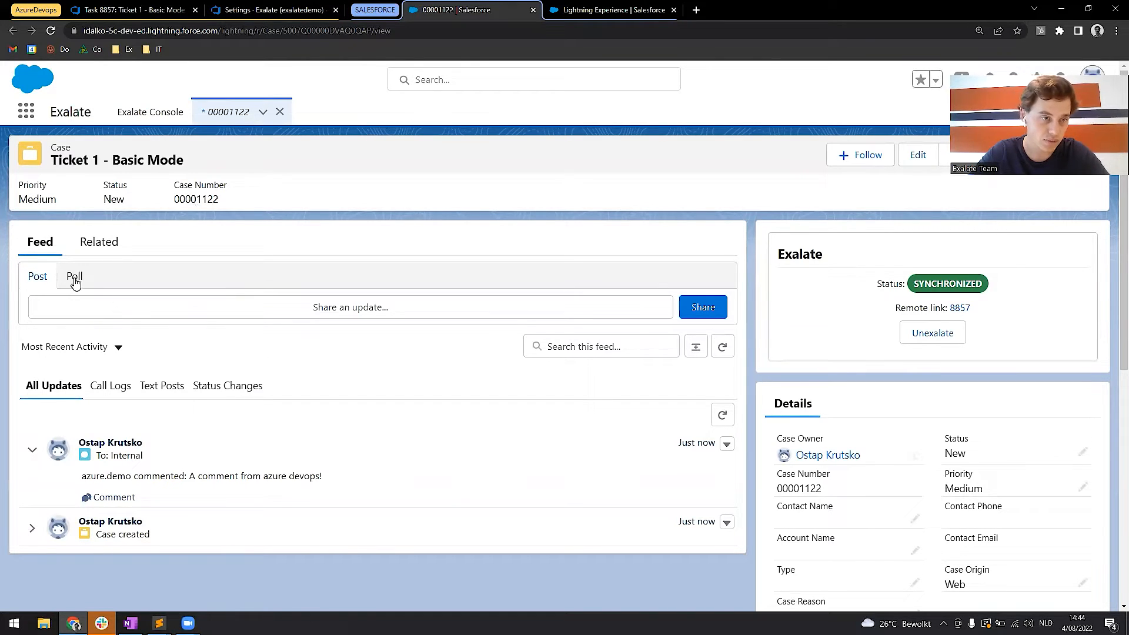
Share the post "A comment from salesforce" in the synced case's feed.
scroll(146, 538, "down", 1)
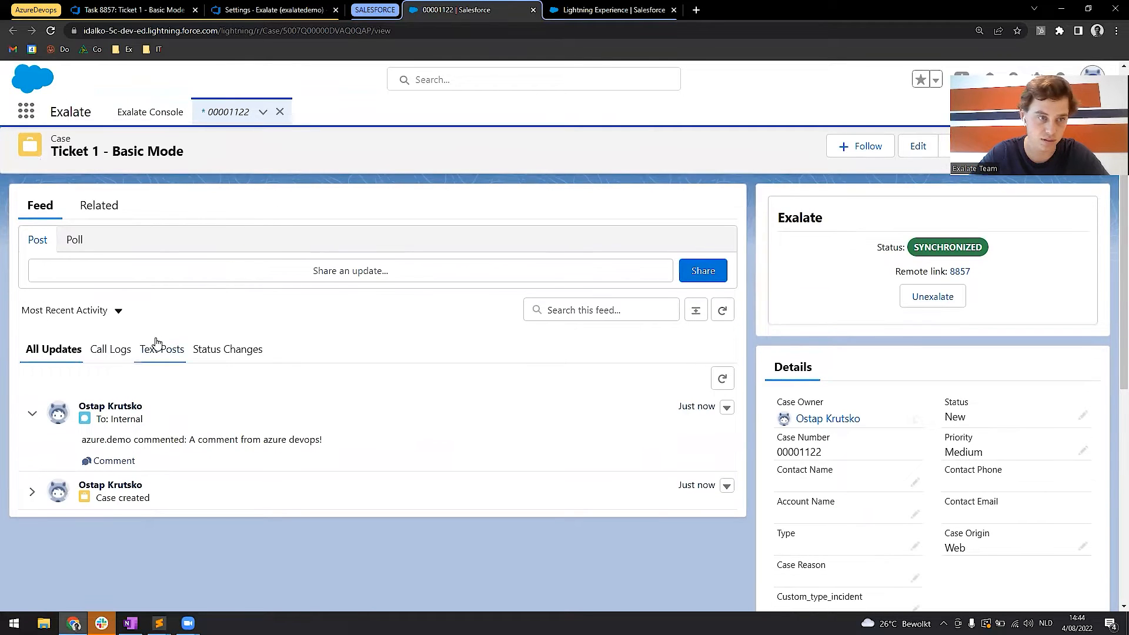
left_click(316, 270)
type("A")
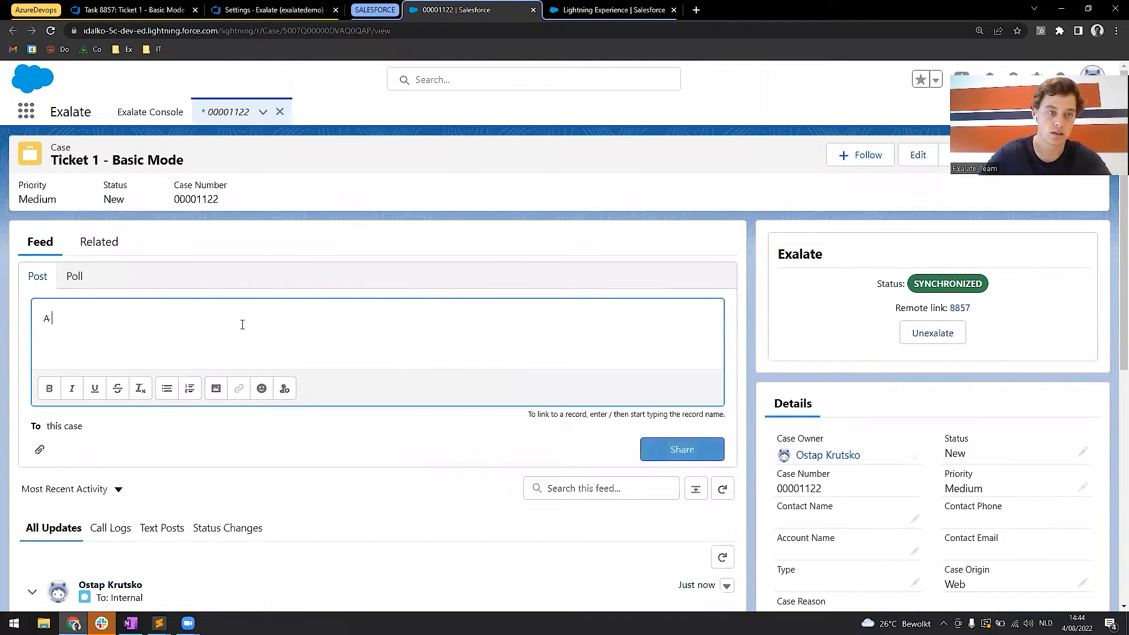
type(" comment from salesforce")
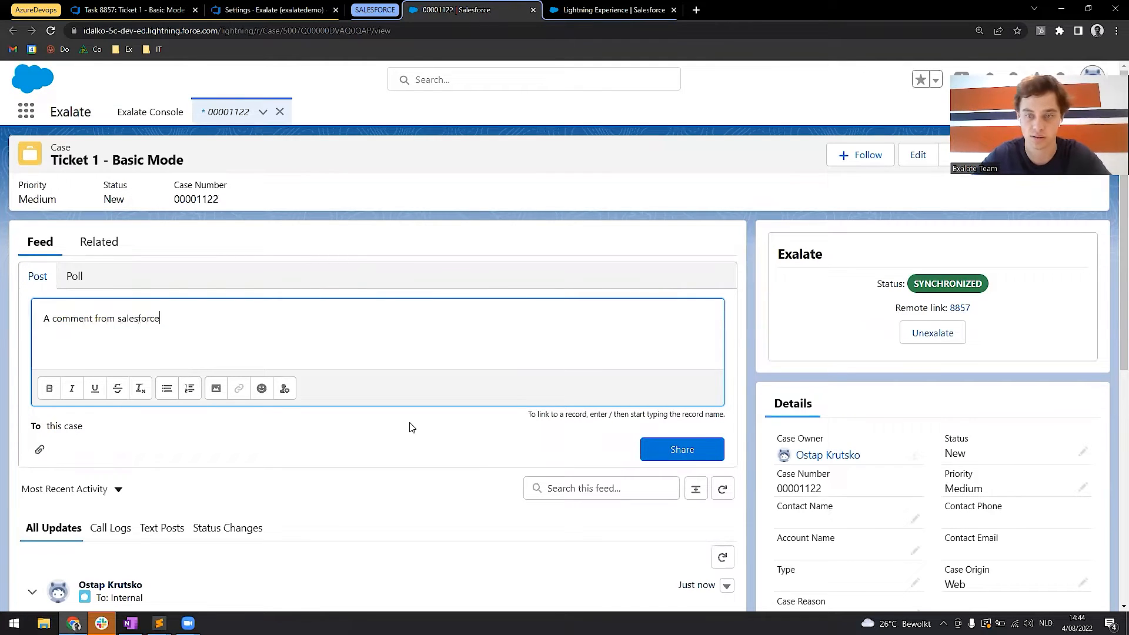
left_click(648, 454)
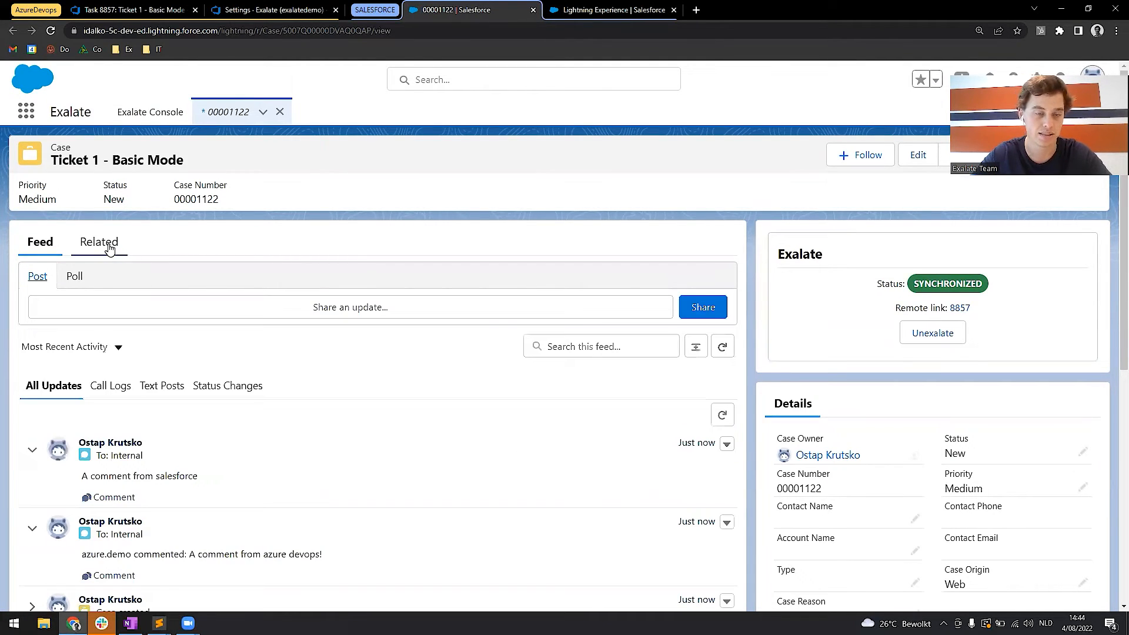
Upload the Exalate picture as an attachment to the Salesforce case.
left_click(109, 245)
scroll(181, 395, "down", 1)
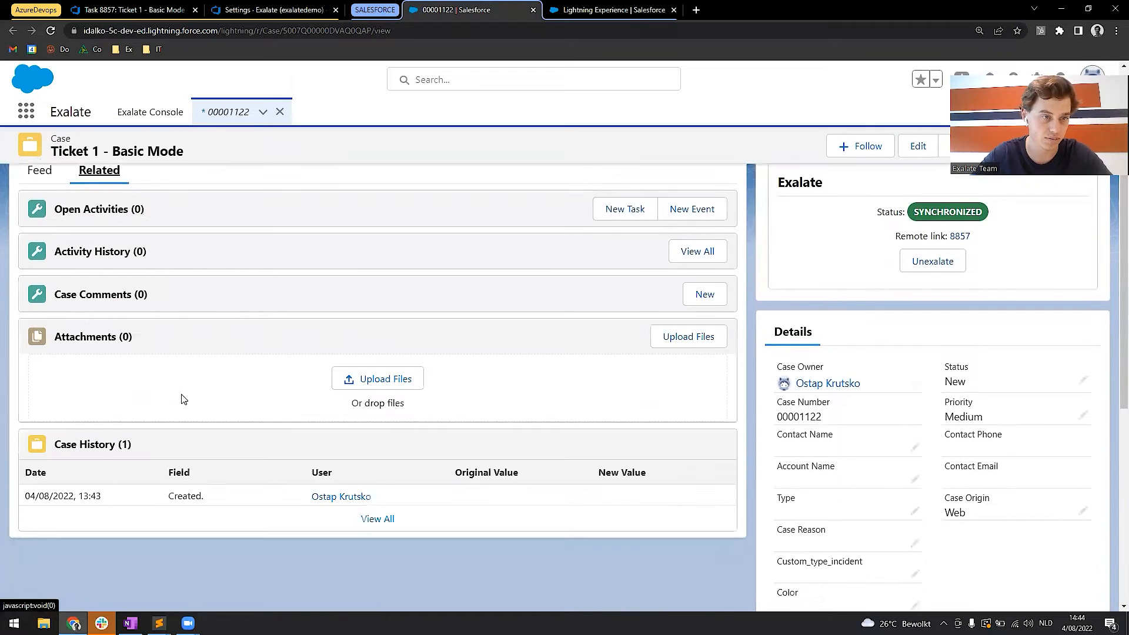
left_click(398, 384)
left_click(326, 109)
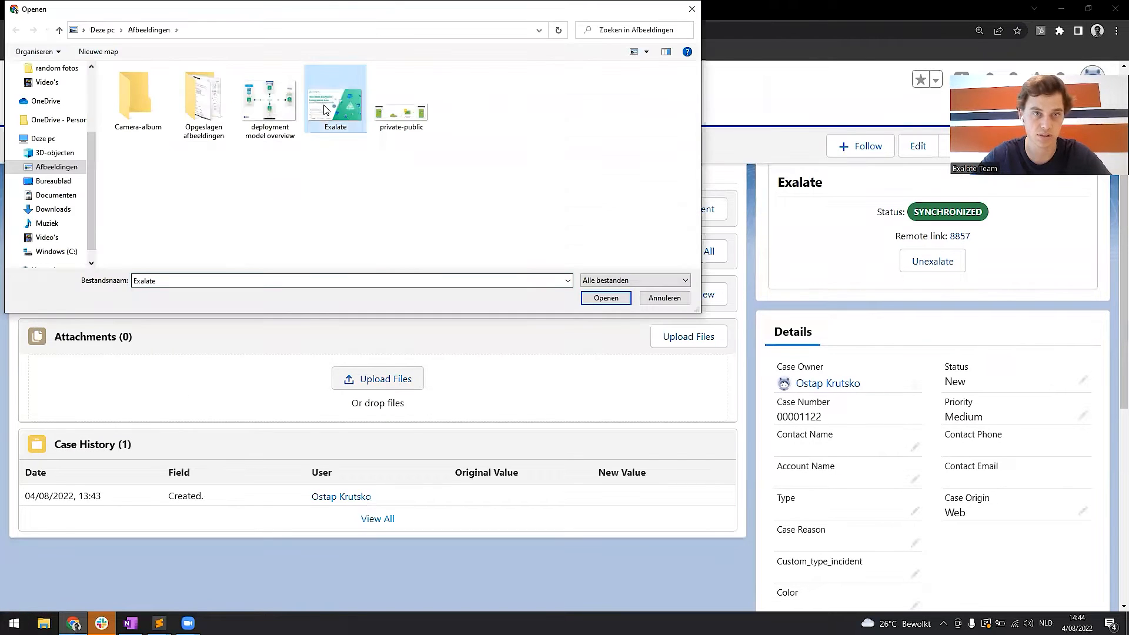
left_click(606, 298)
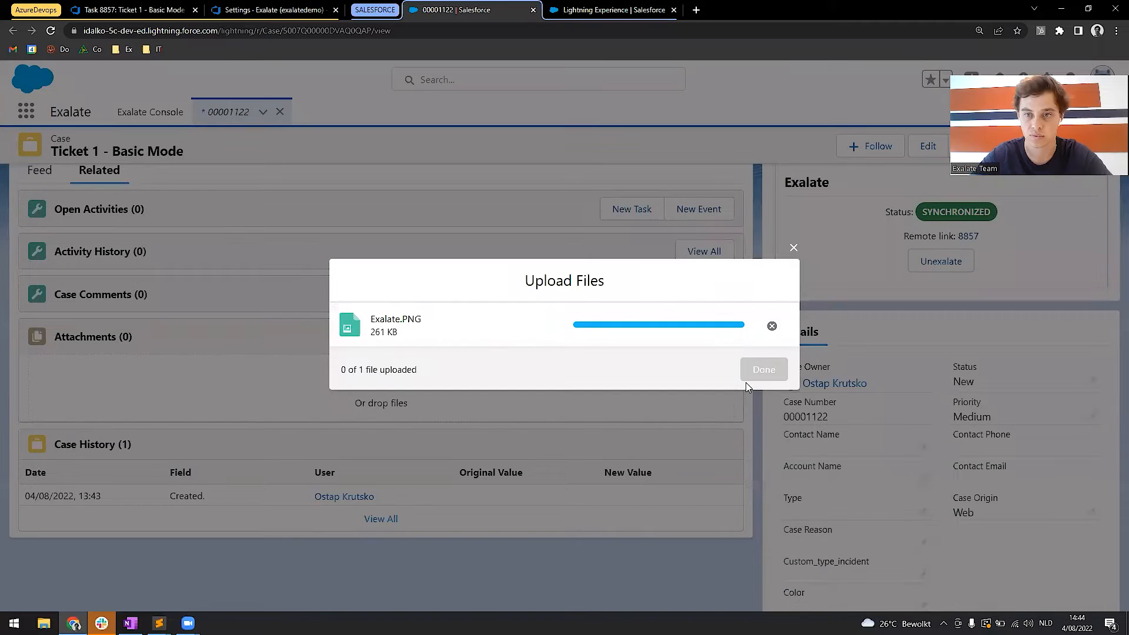
left_click(764, 369)
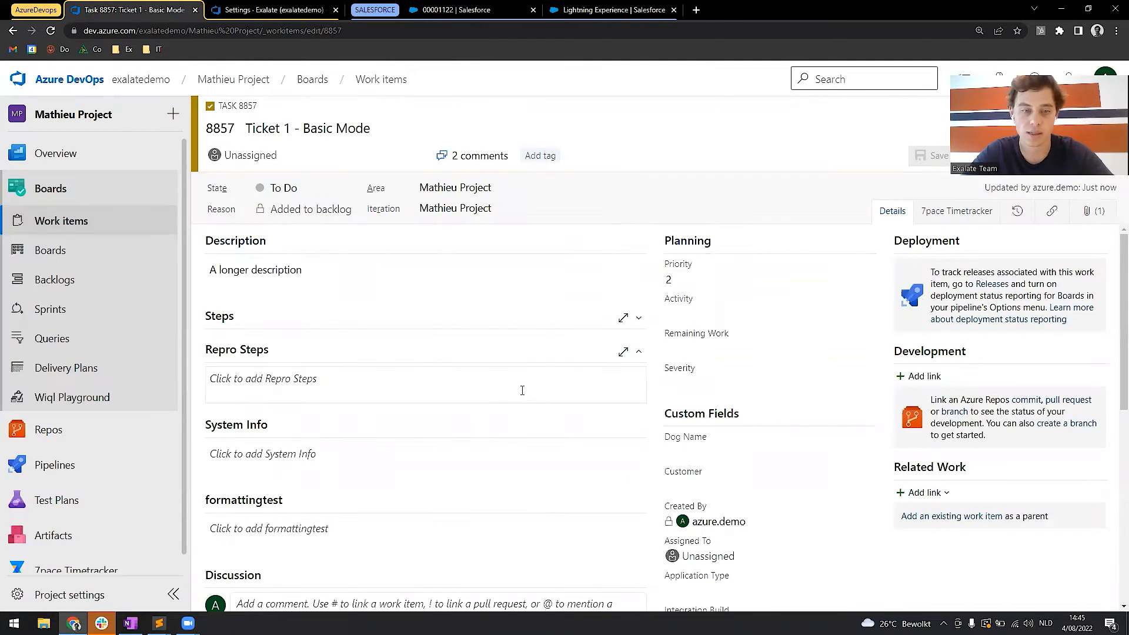
Check the Azure DevOps task's discussion and attachments for the comment and picture added in Salesforce.
scroll(522, 391, "down", 4)
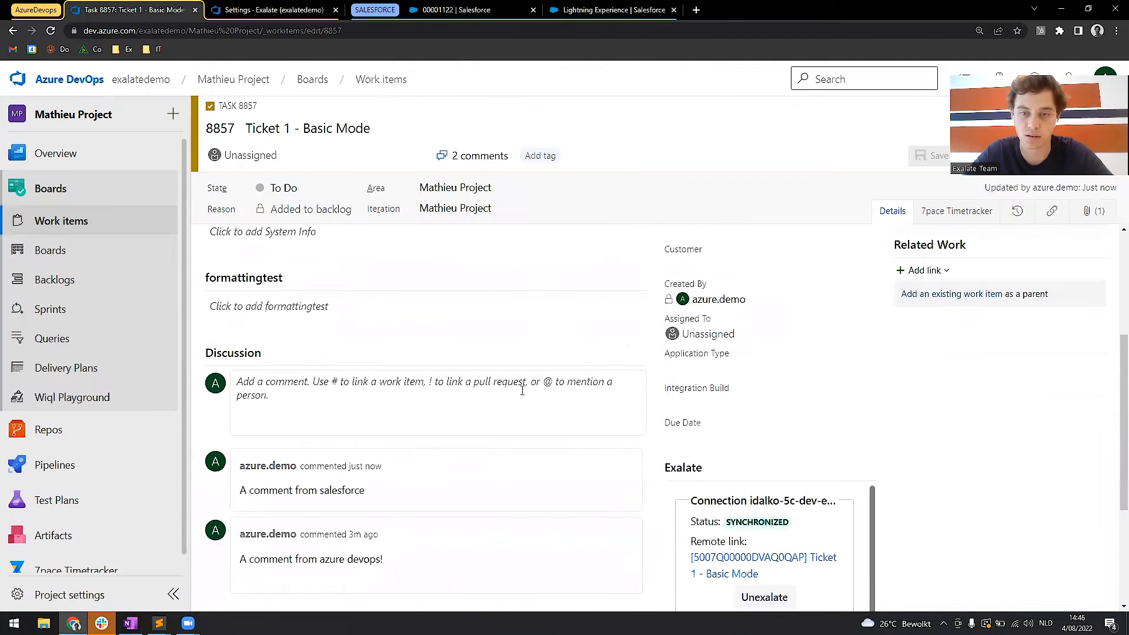
left_click_drag(240, 490, 366, 495)
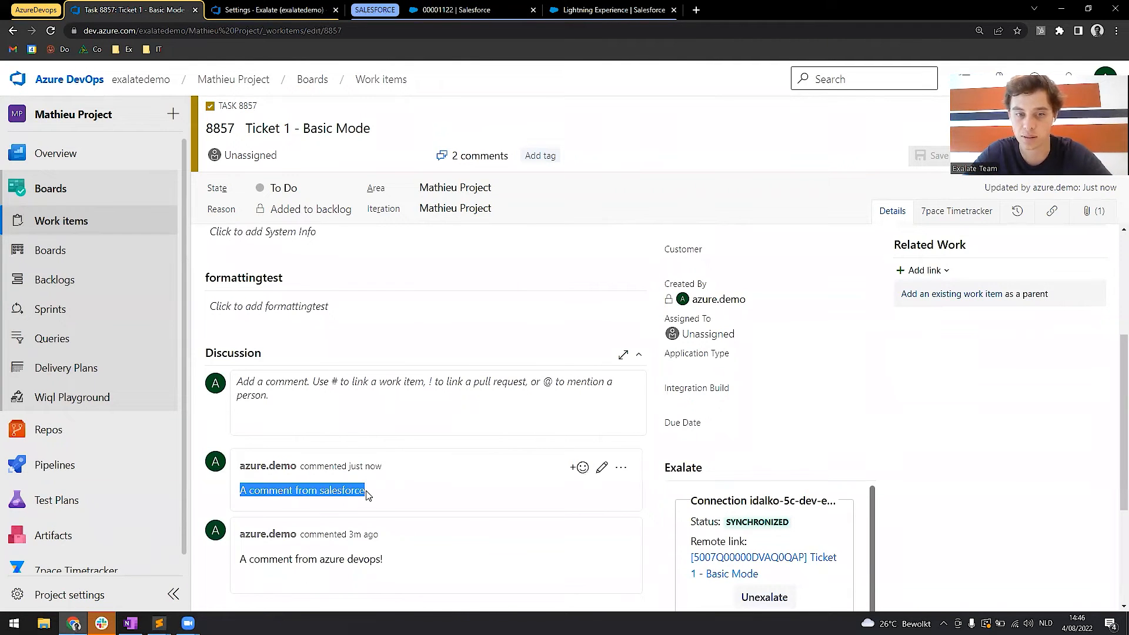
left_click(366, 496)
scroll(368, 495, "up", 2)
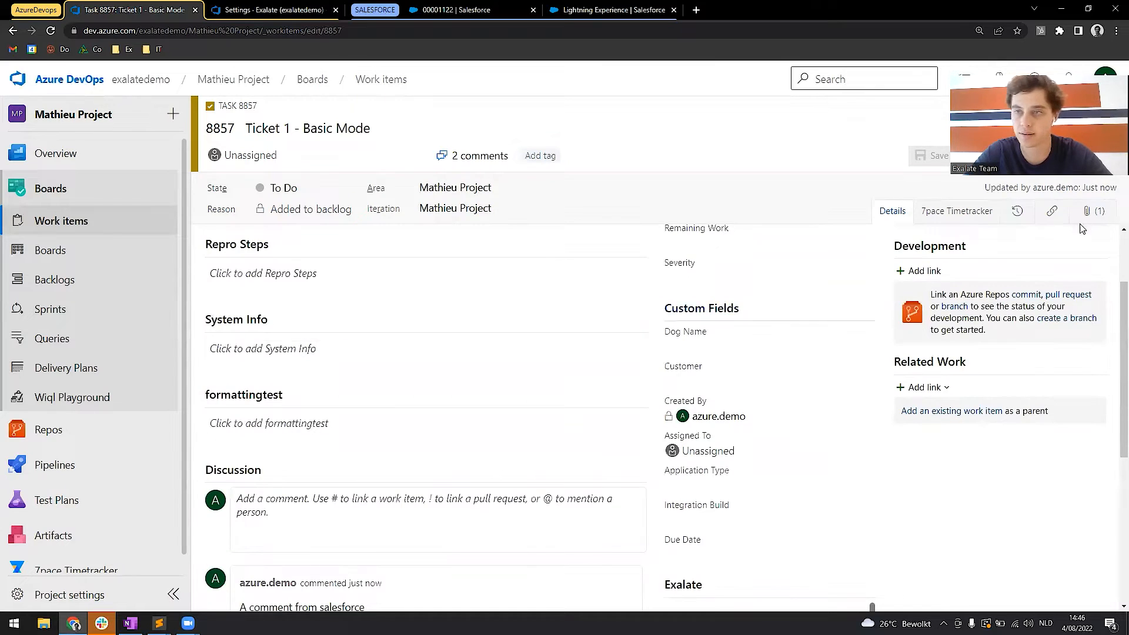
left_click(1089, 212)
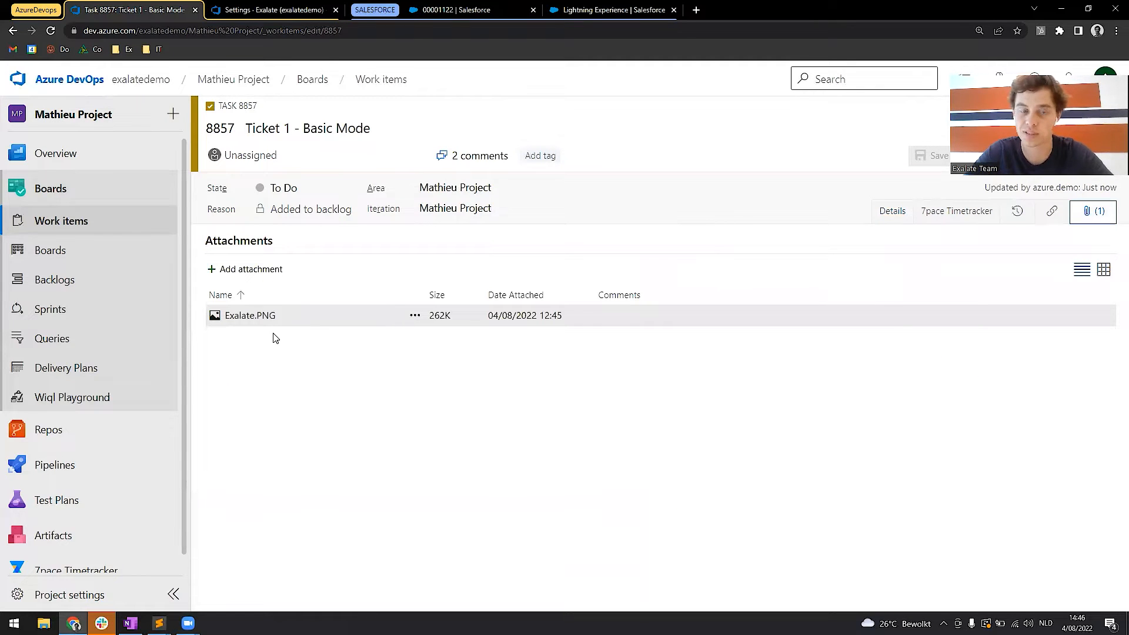
left_click(260, 321)
left_click(151, 365)
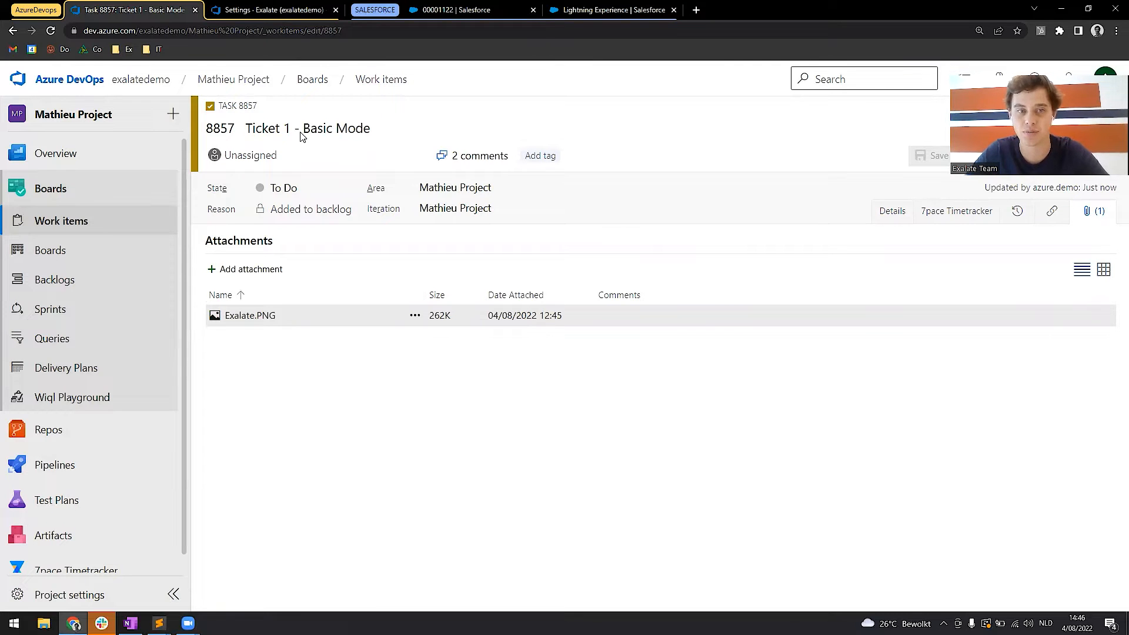
left_click(296, 5)
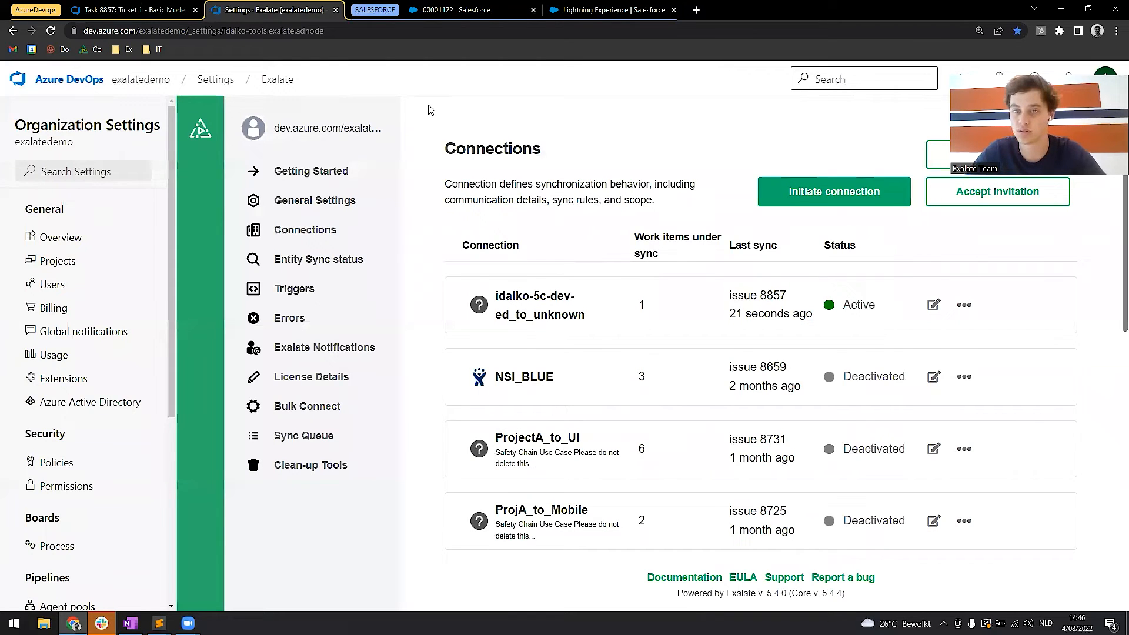
left_click(804, 199)
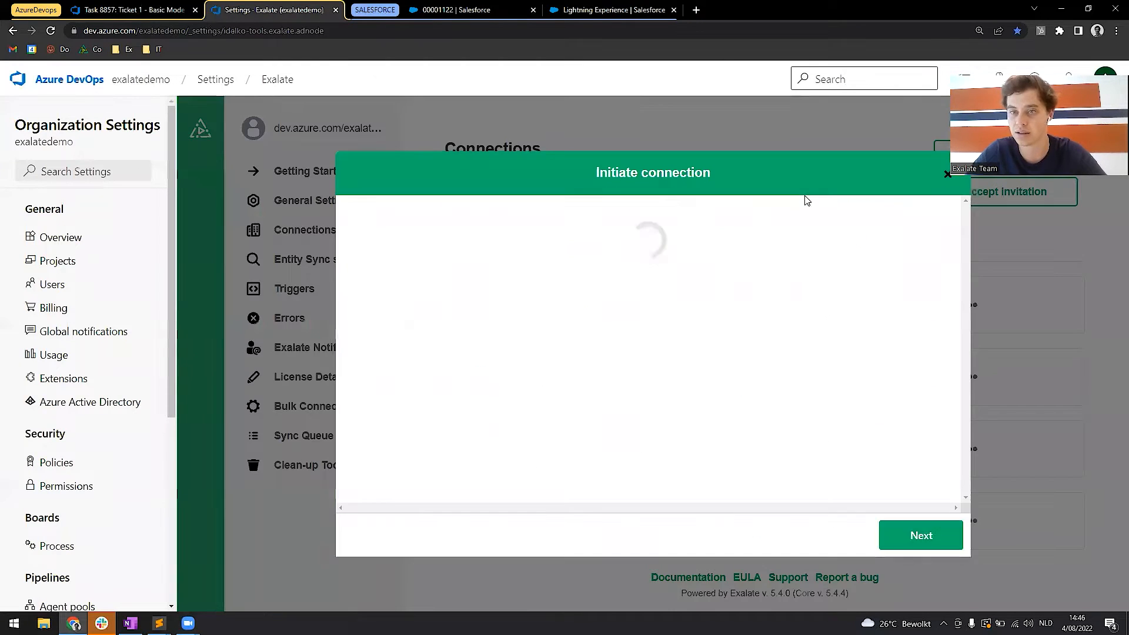
left_click(500, 6)
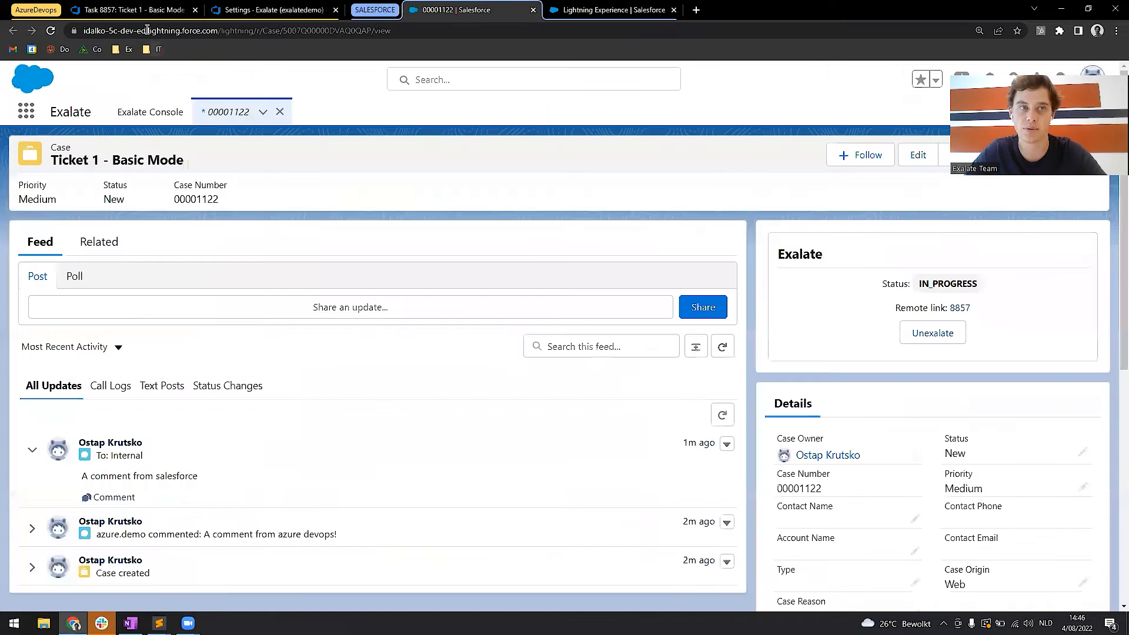
left_click_drag(218, 31, 75, 36)
key("ctrl+c")
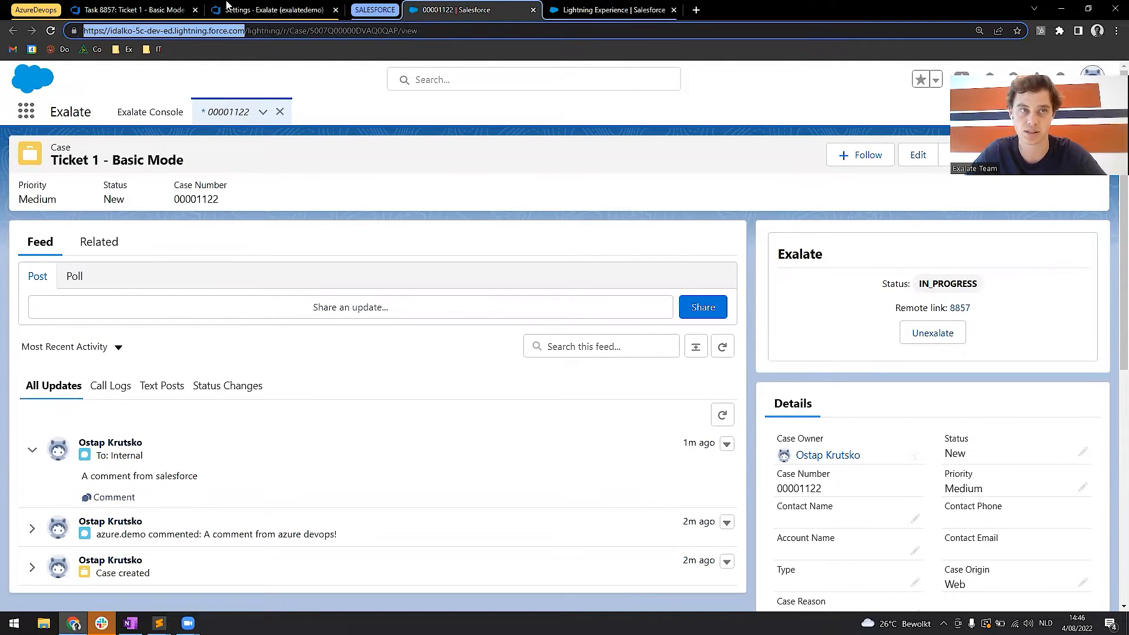
left_click(226, 6)
left_click(488, 259)
key("ctrl+v")
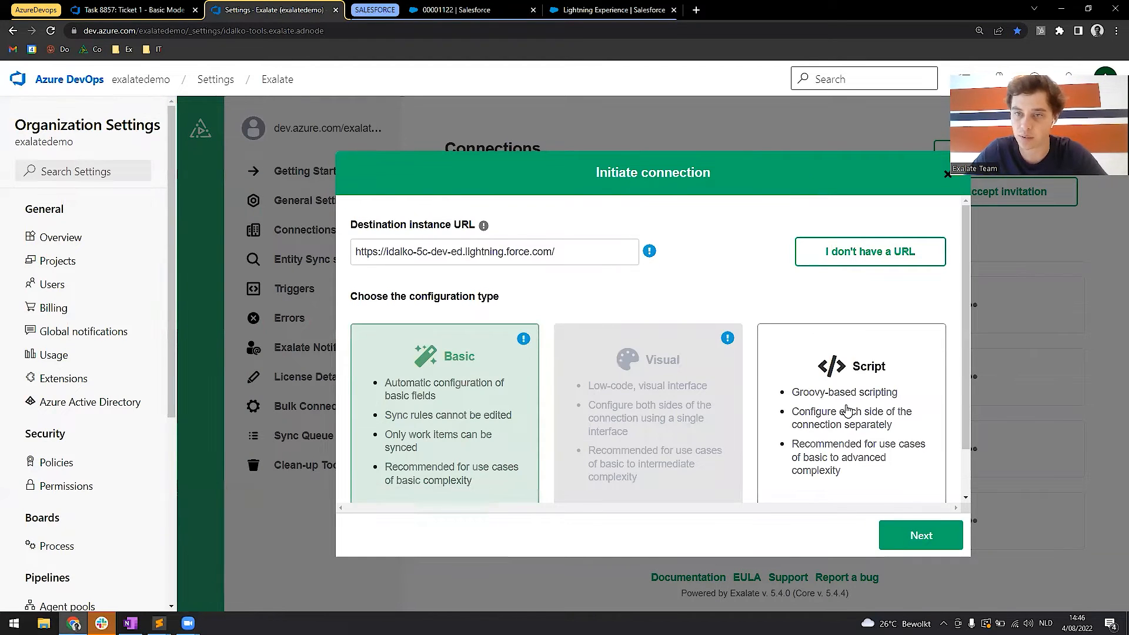
left_click(846, 411)
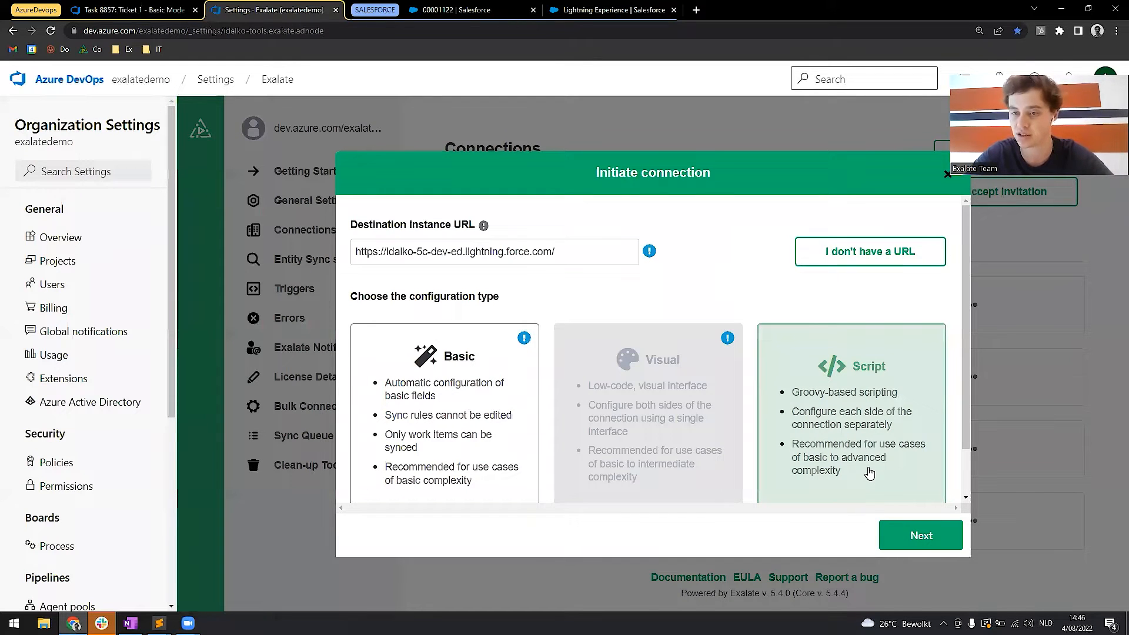
left_click(921, 540)
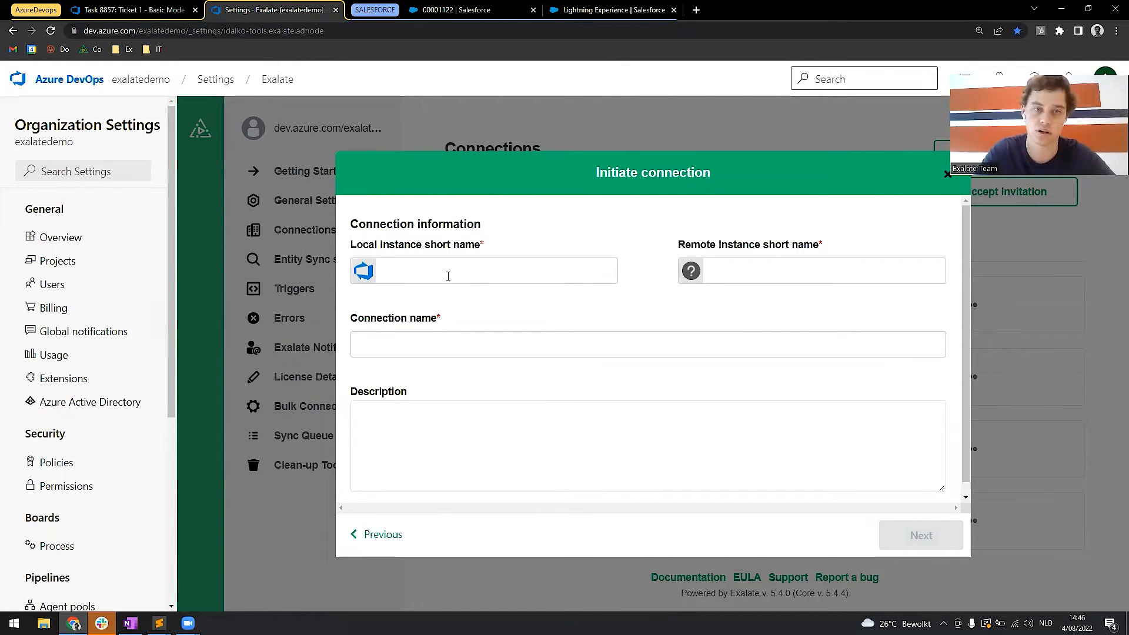
Set the local instance short name to AzureDevops and the remote instance short name to SalesForce.
type("Azure D")
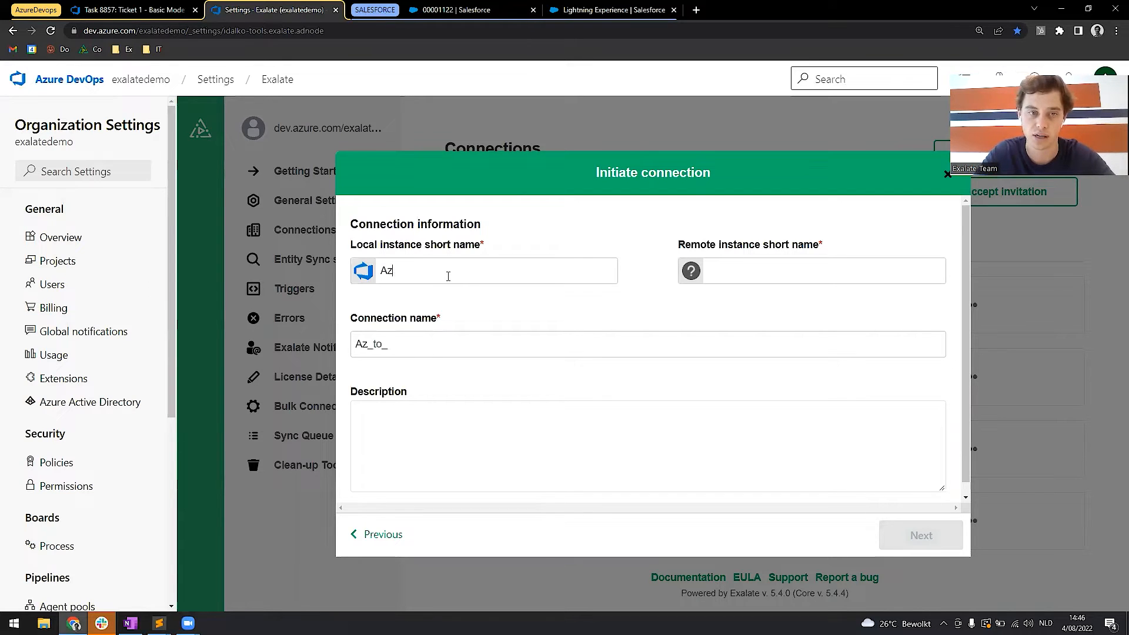
key("BackSpace")
key("BackSpace")
type("Devops_to_")
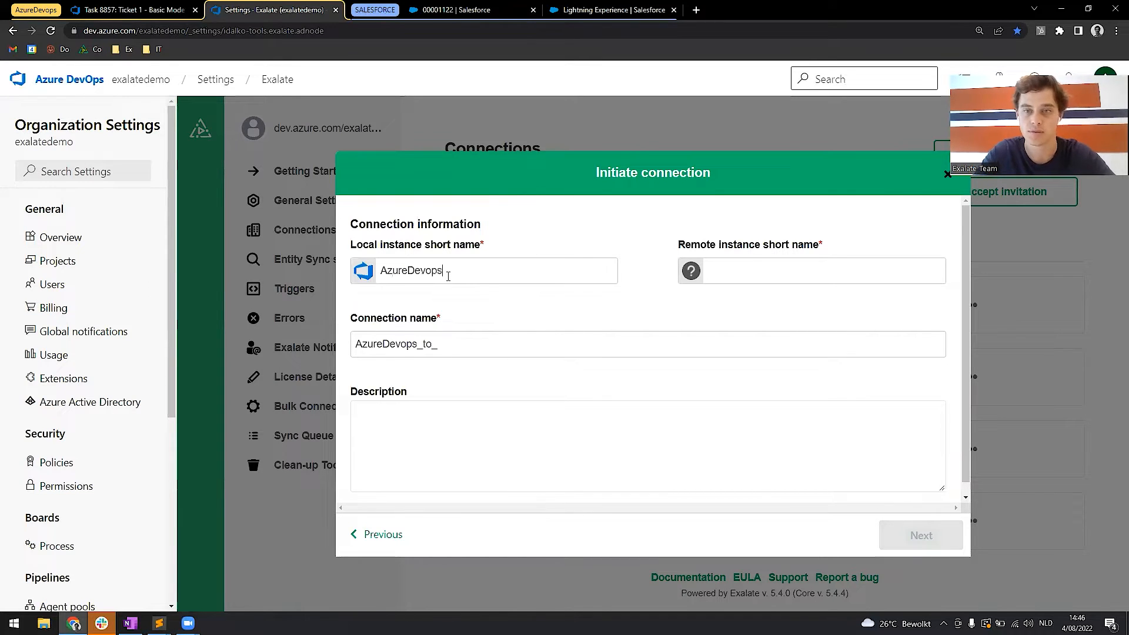
type("SalesForce")
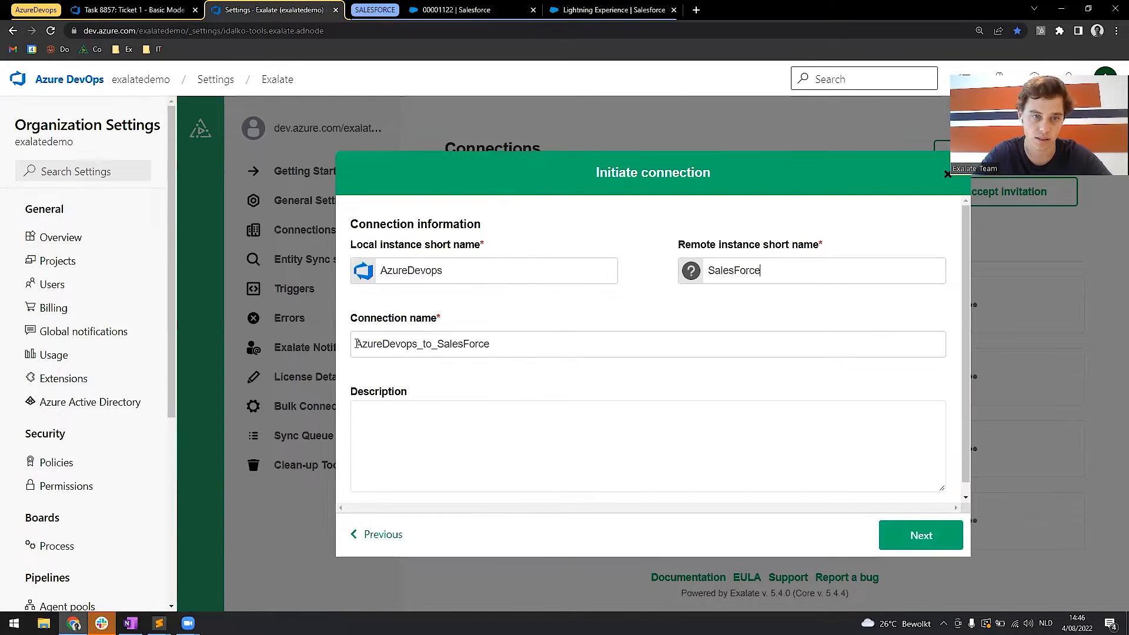
Prefix the connection name with the project owner's first name followed by "_Script_".
left_click(357, 343)
type("Mathieu_")
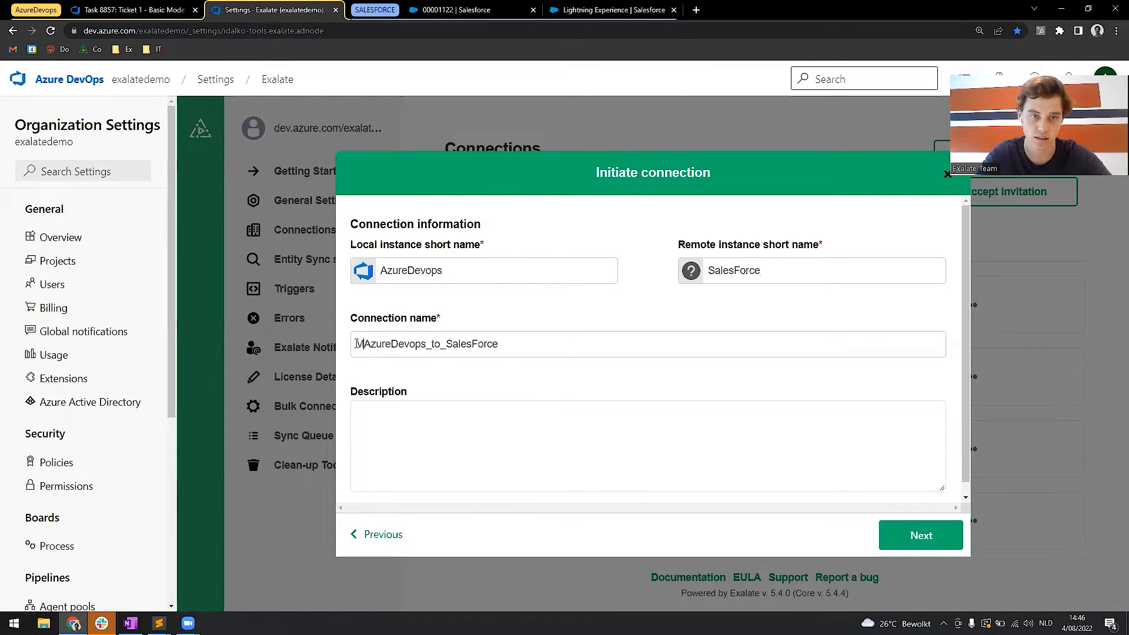
type("Script_")
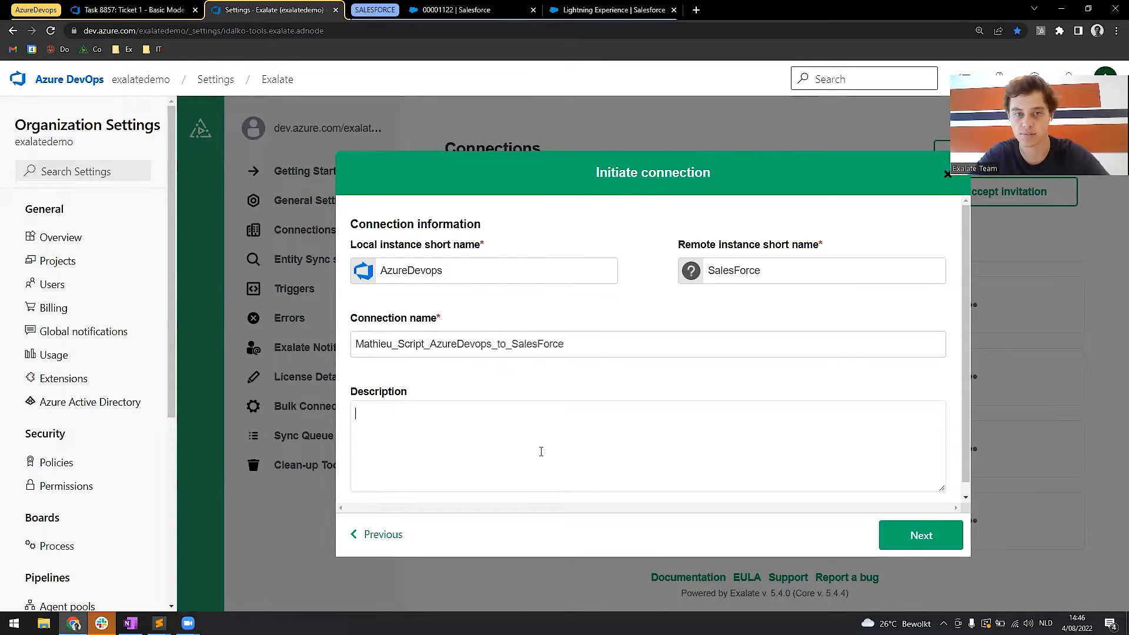
Select the project owner's personal project for incoming work items and initiate the Script connection.
left_click(917, 537)
left_click(609, 328)
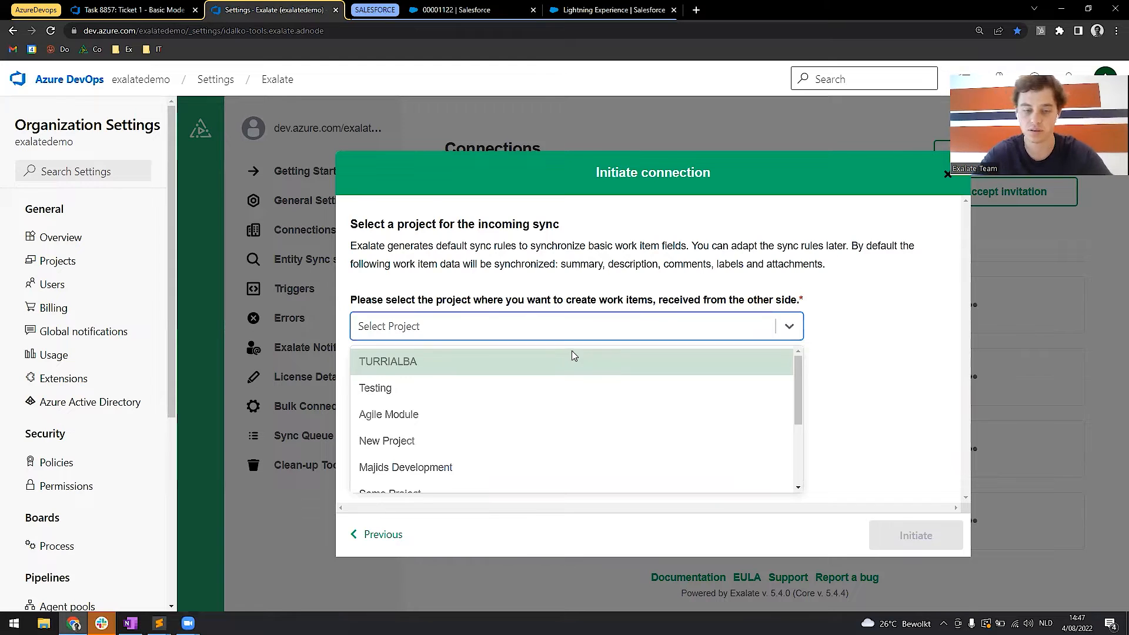
type("mat")
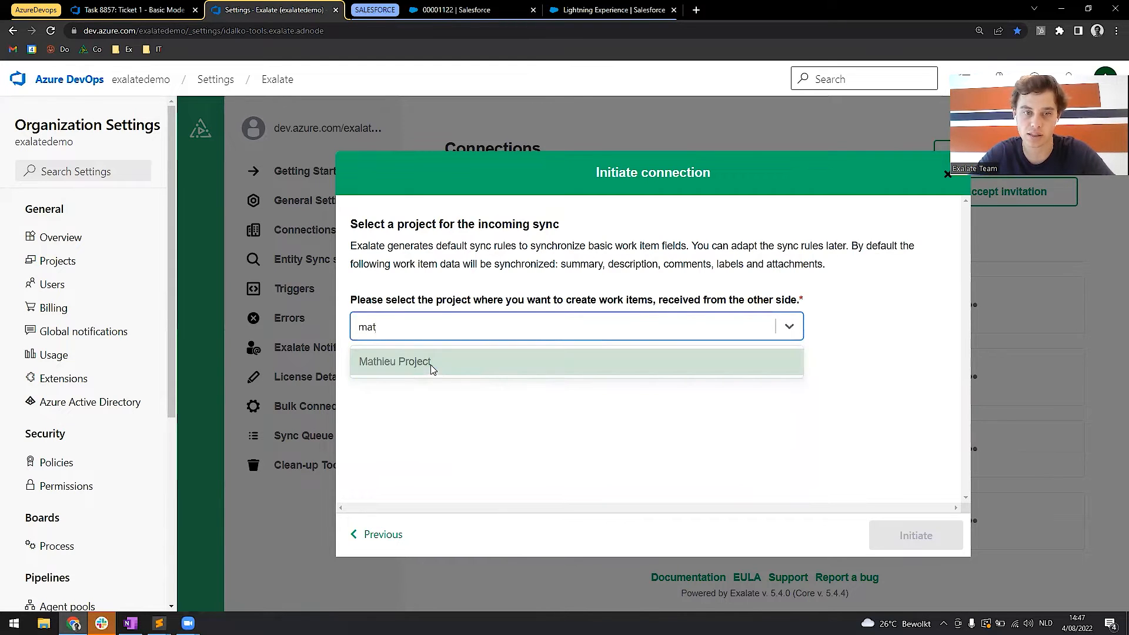
left_click(434, 365)
left_click(915, 536)
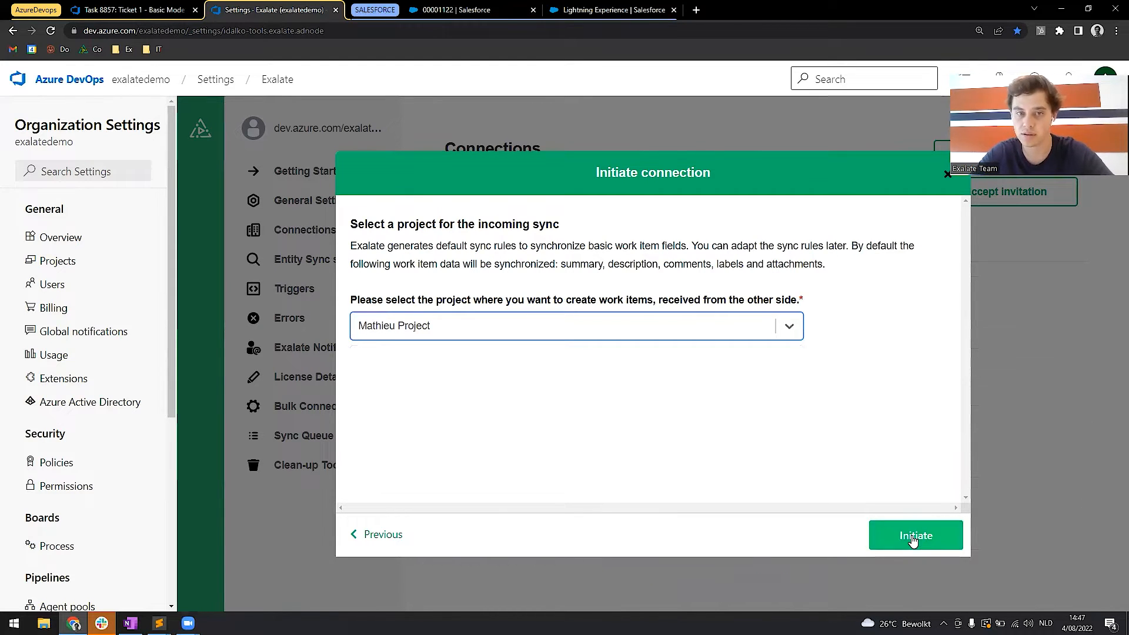
Copy the invitation code for the Salesforce side and finish initiating the connection.
left_click(467, 528)
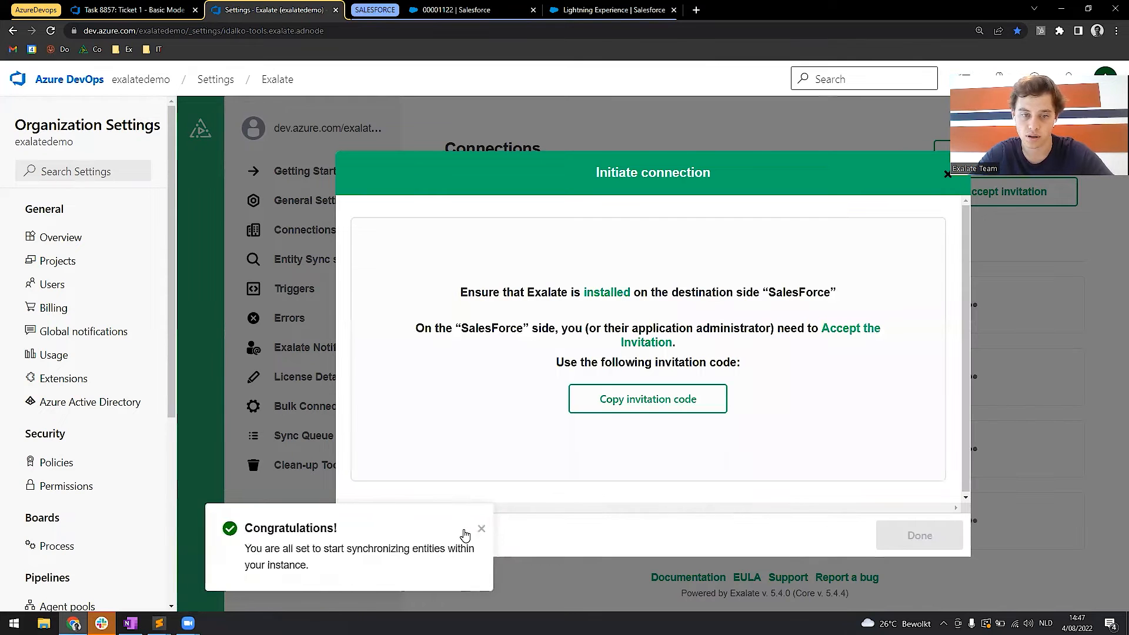
left_click(696, 404)
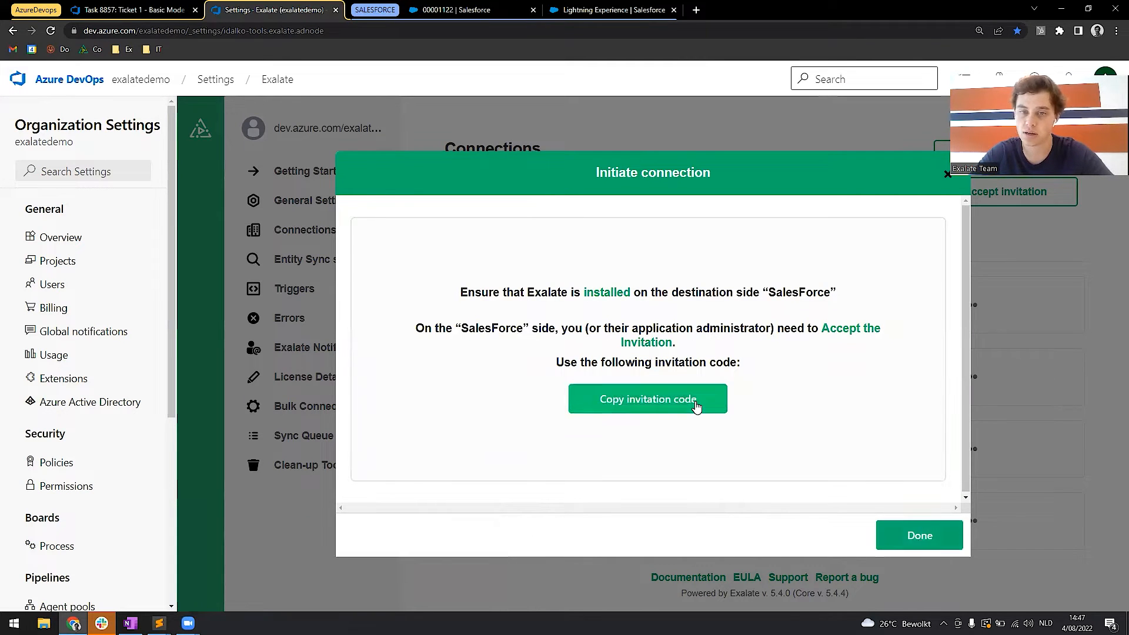
left_click(941, 535)
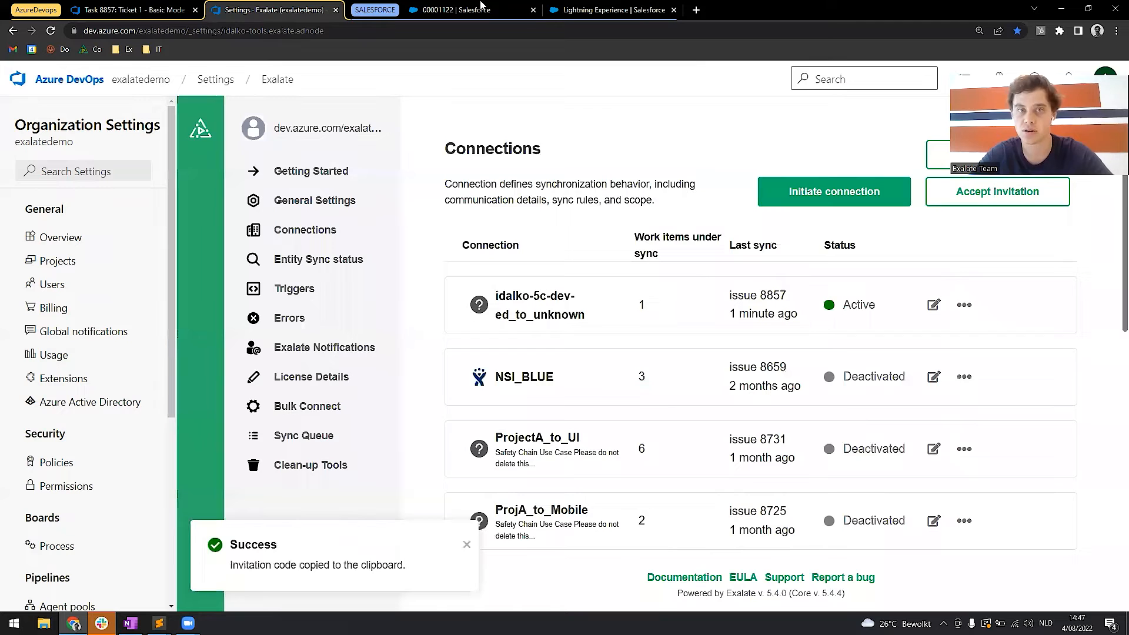
Switch to the Salesforce Exalate Console and accept the connection invitation by pasting the copied invitation code.
left_click(611, 10)
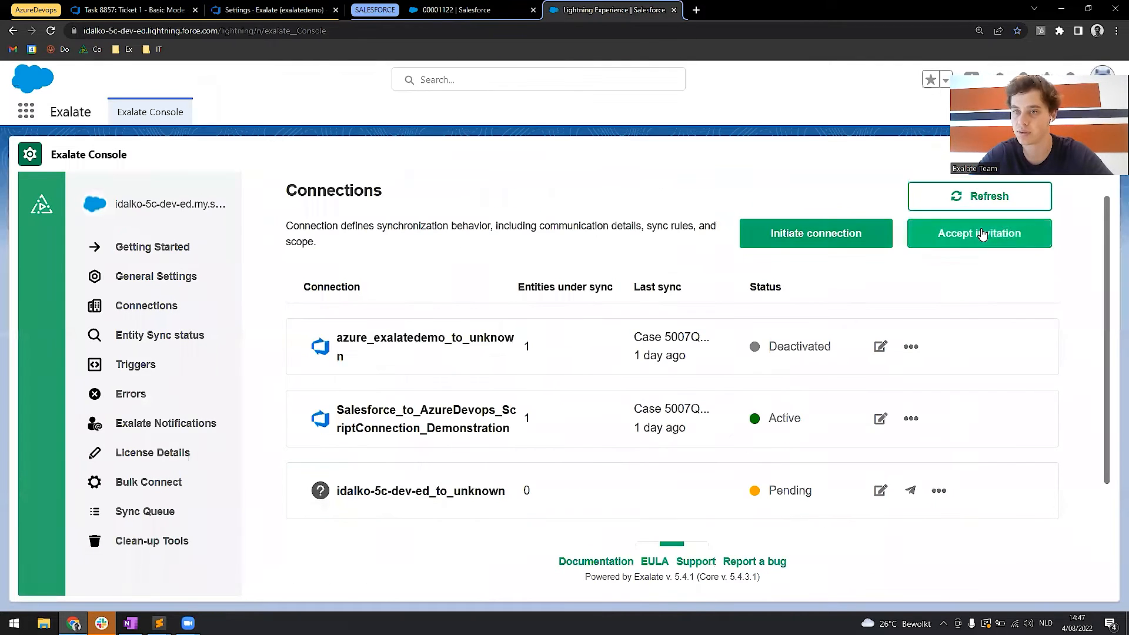
left_click(983, 233)
key("ctrl+v")
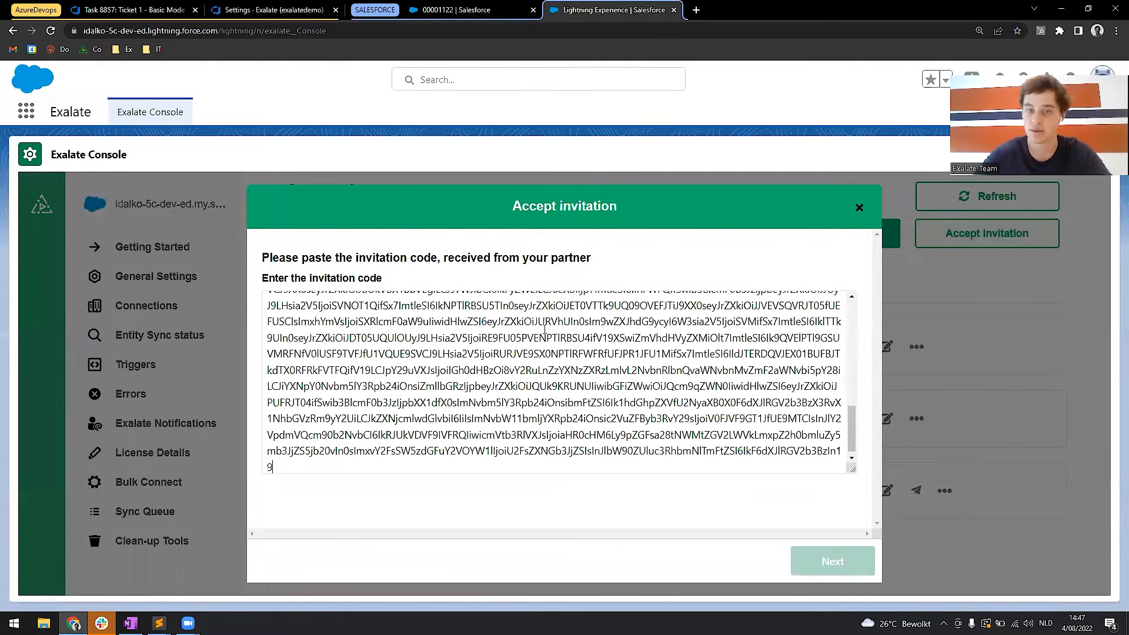
left_click(838, 569)
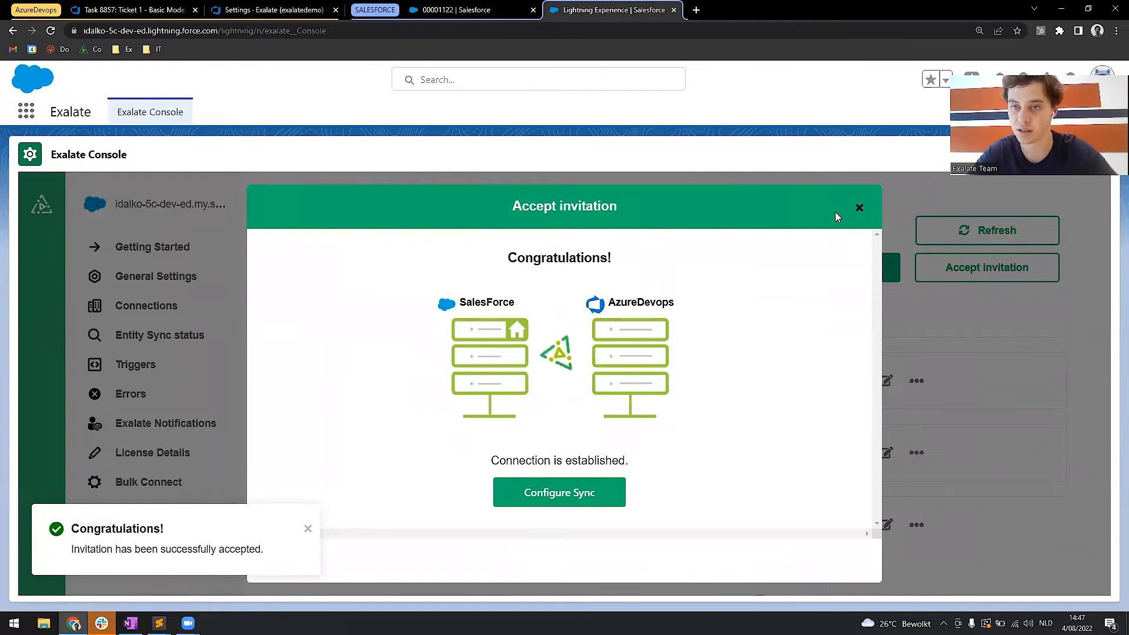
left_click(860, 208)
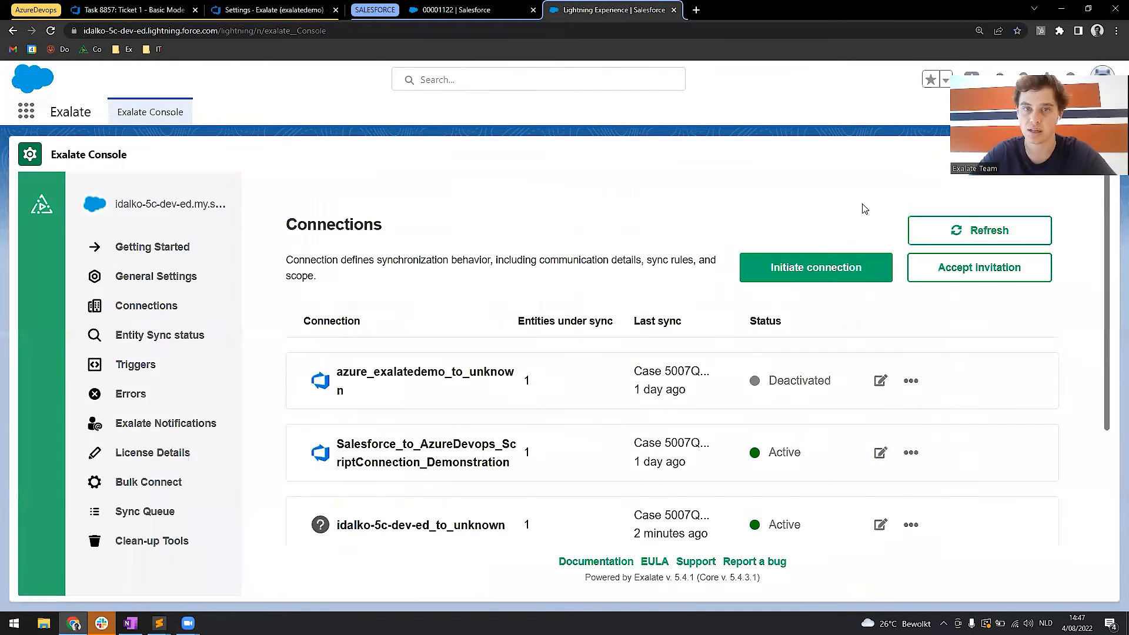
Go to the Salesforce Cases list and start a new case with Web as the Case Origin.
left_click(481, 7)
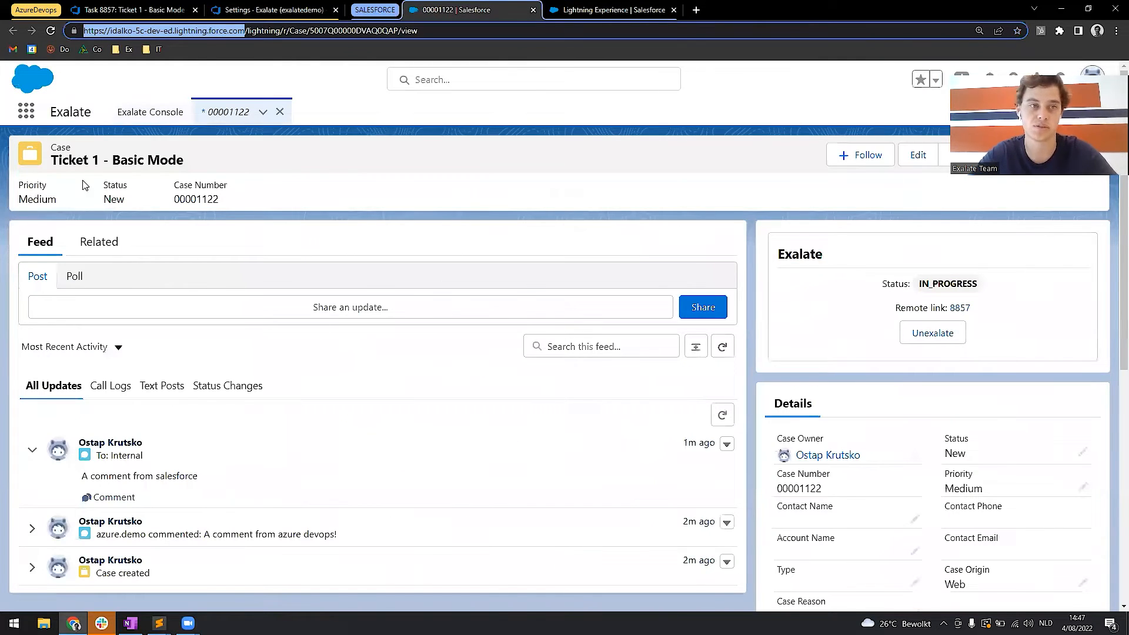
left_click(25, 114)
type("case")
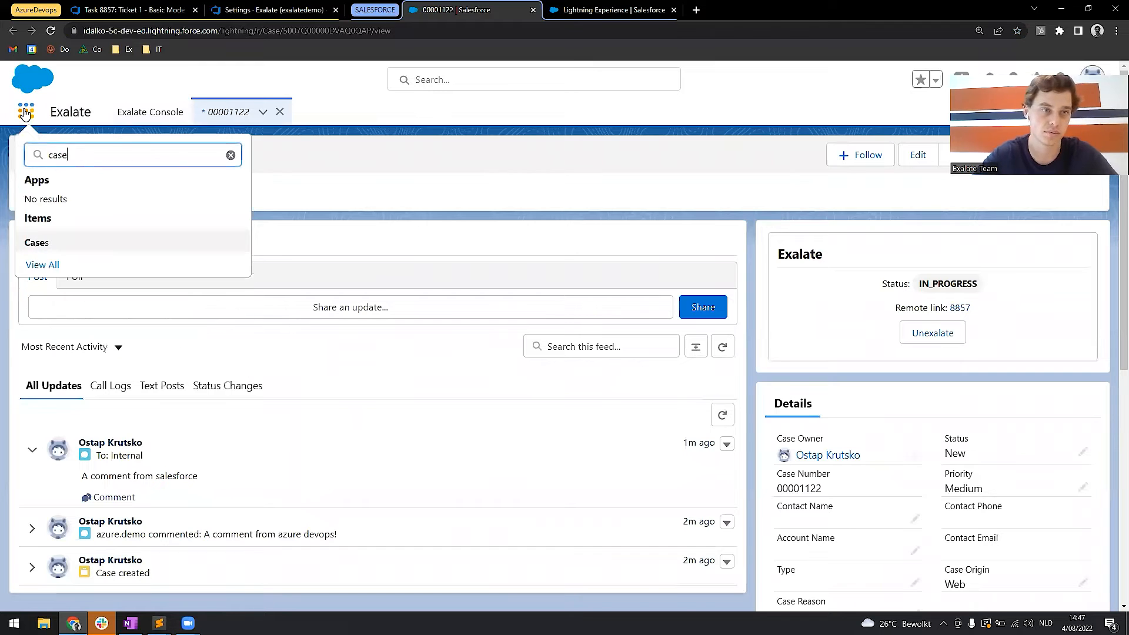
left_click(38, 242)
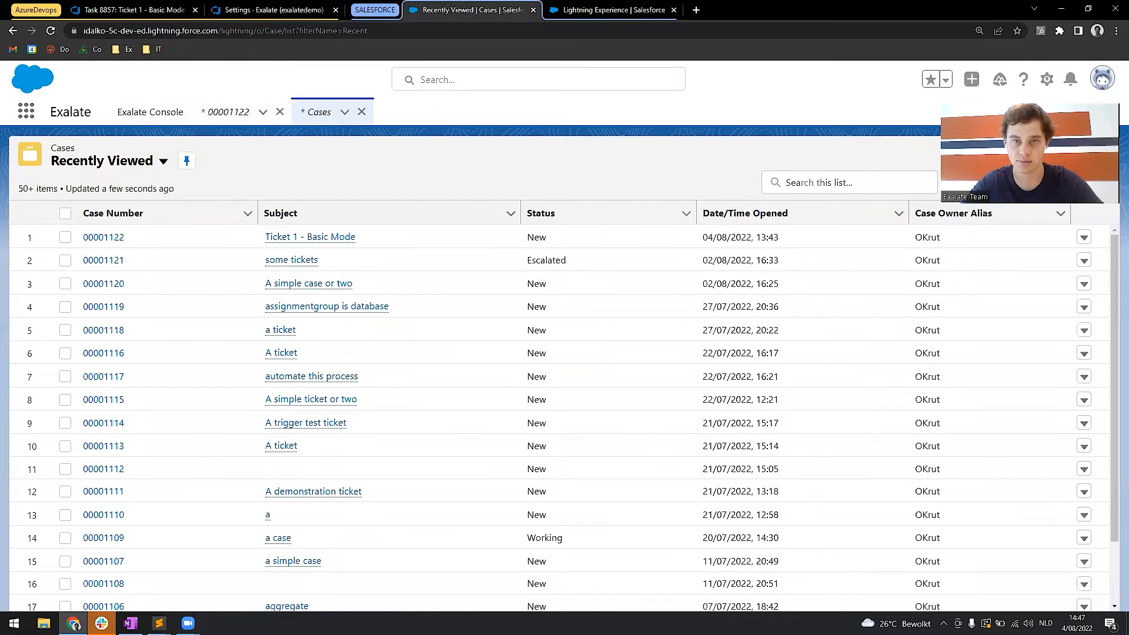
left_click(1000, 154)
left_click(770, 265)
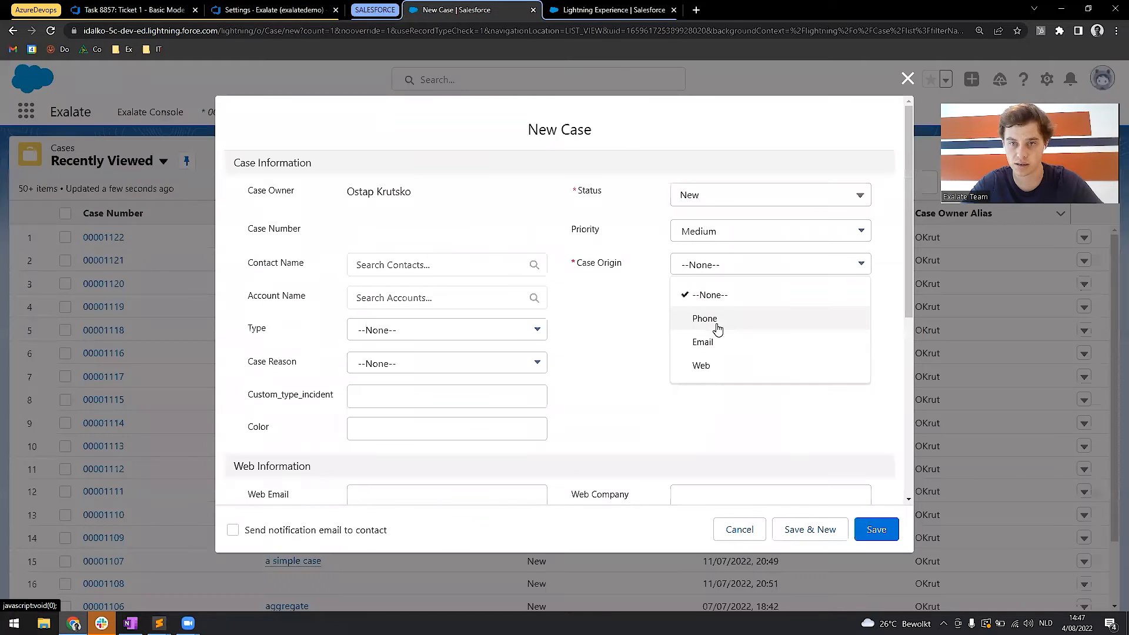
left_click(724, 365)
Enter the subject "Ticket - Script mode", description "A longer description" and internal comment "A comment", and save the case.
scroll(652, 372, "down", 6)
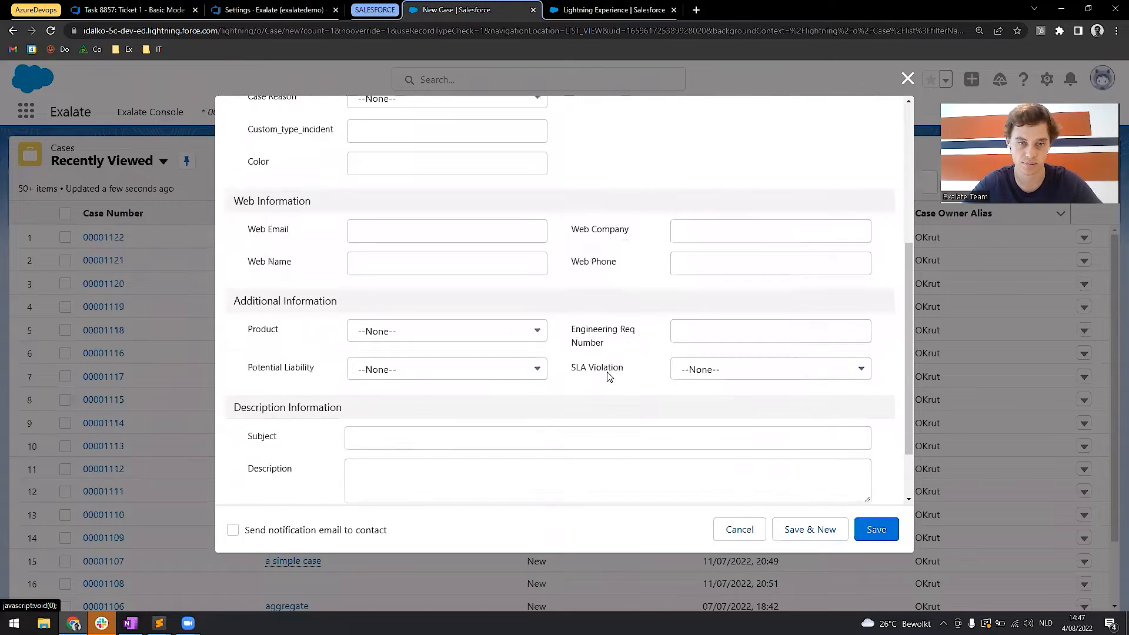
left_click(561, 359)
type("Tick")
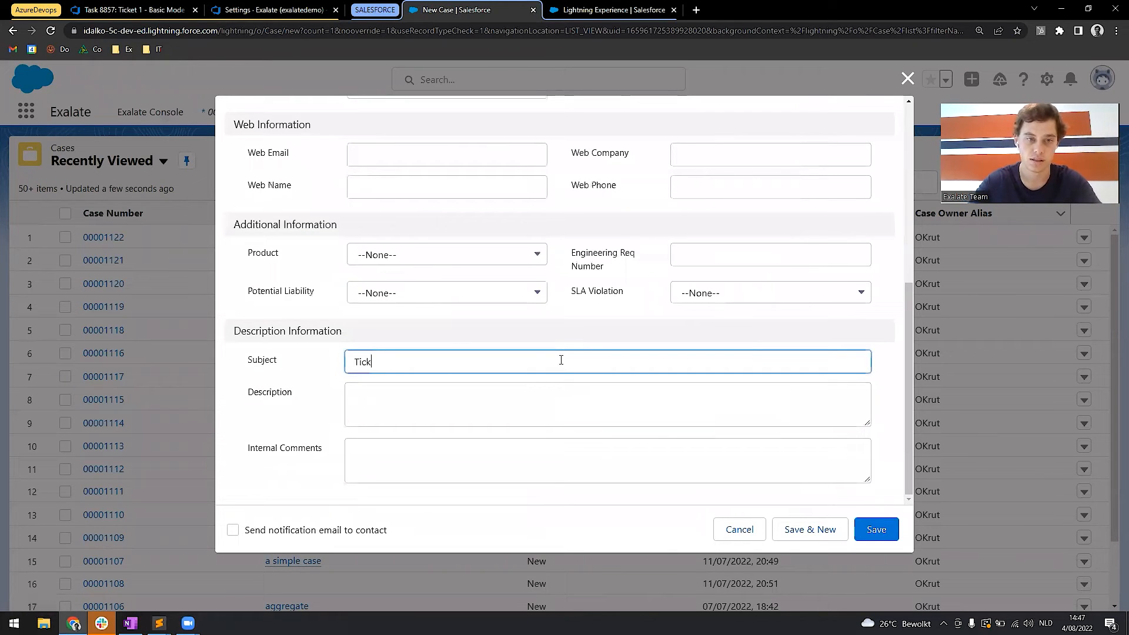
type("et - Script mode")
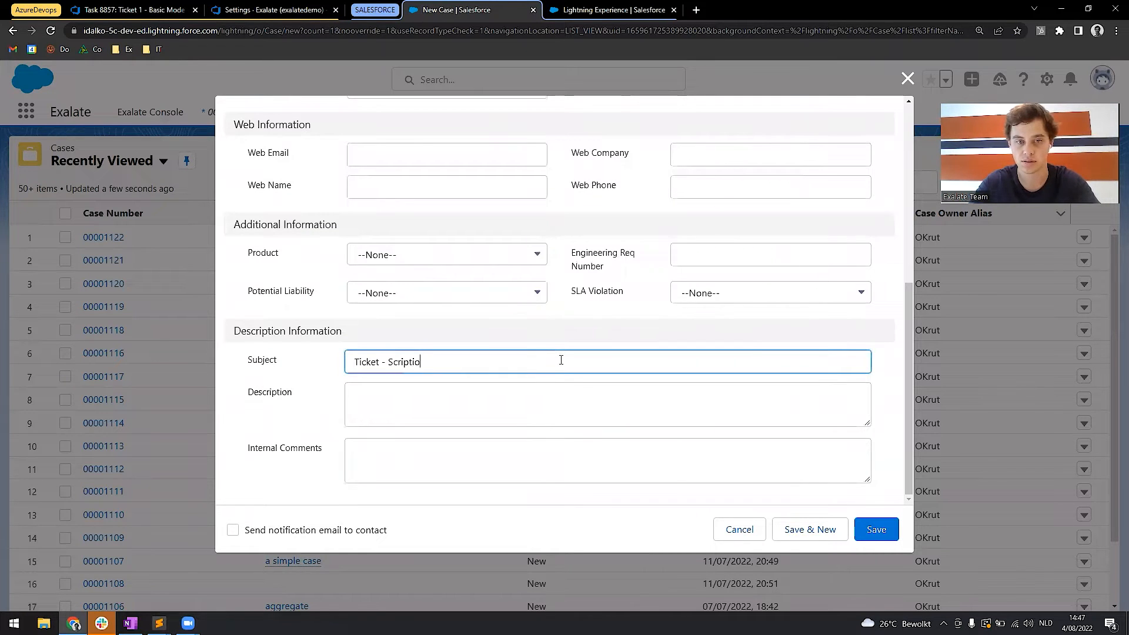
left_click(508, 409)
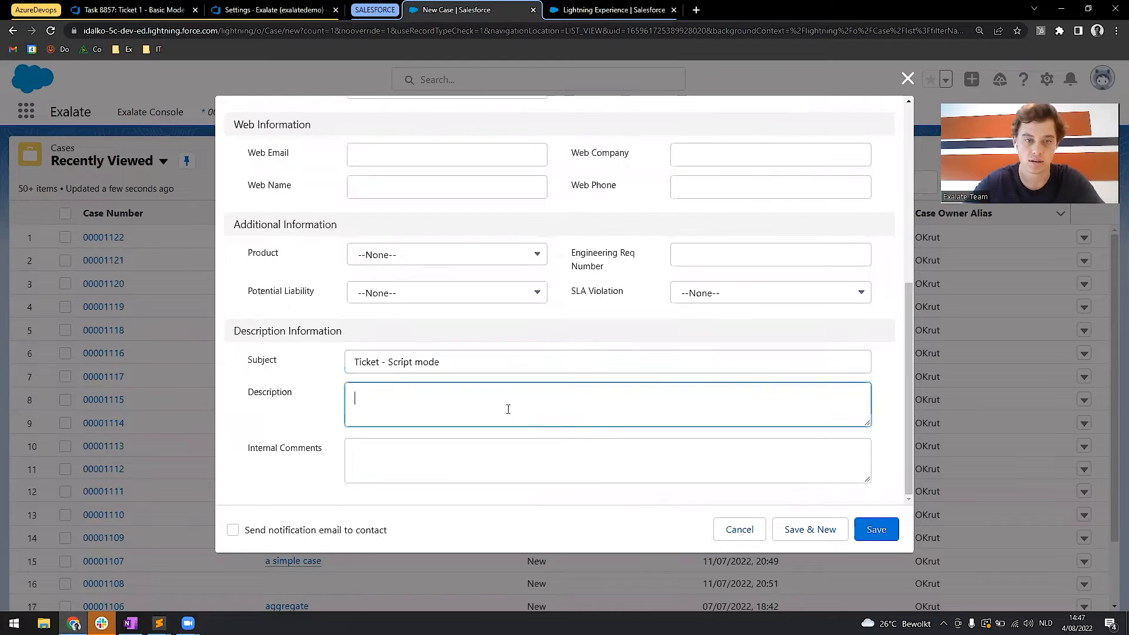
type("A longer description")
key("Tab")
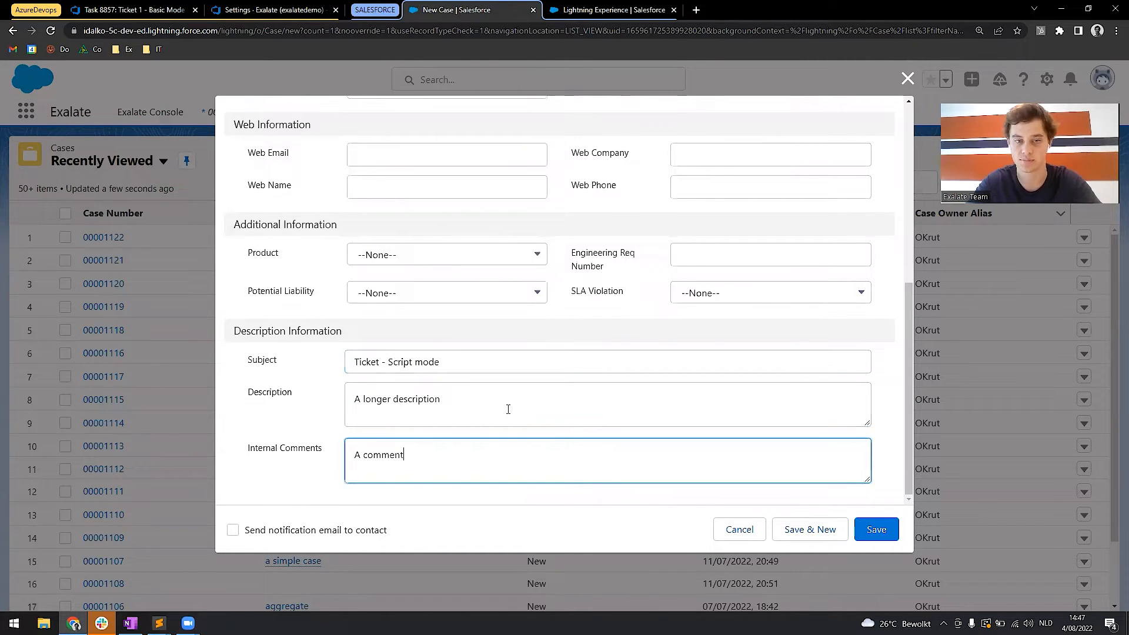
left_click(875, 529)
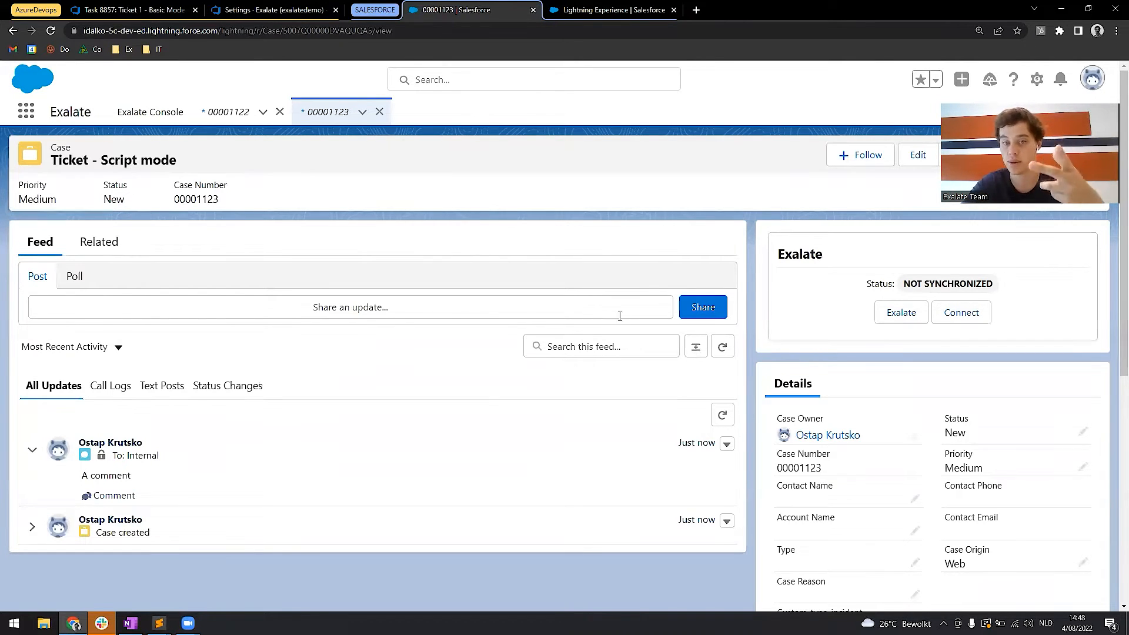
Exalate the "Ticket - Script mode" case over the connection whose name ends in "_Script_AzureDevops_to_SalesForce".
left_click(886, 313)
left_click(451, 262)
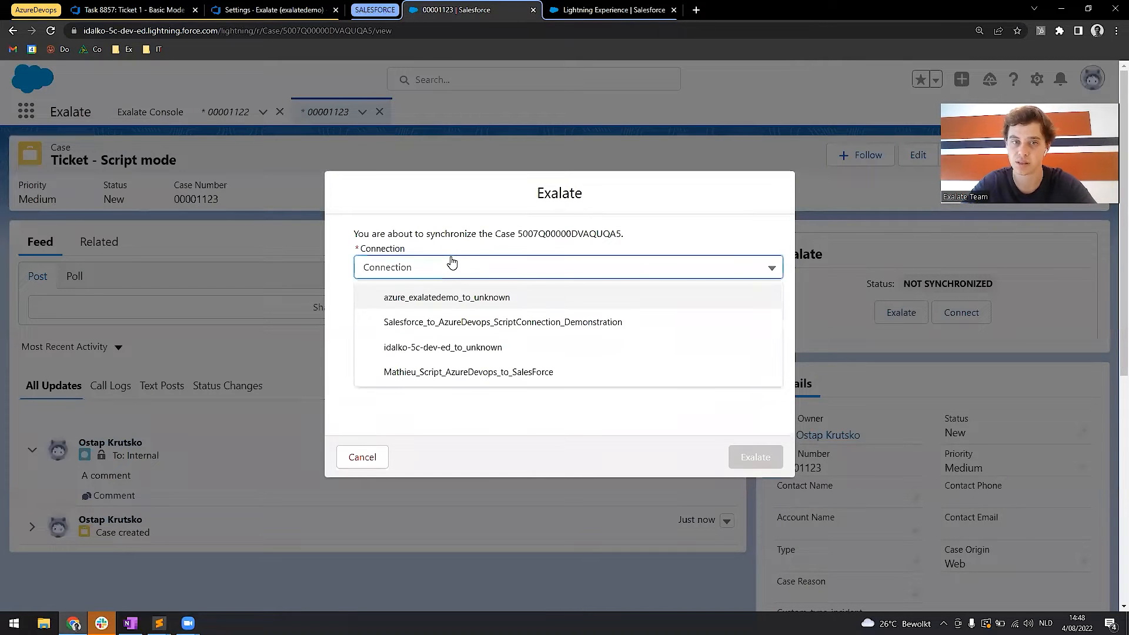
left_click(470, 373)
left_click(730, 451)
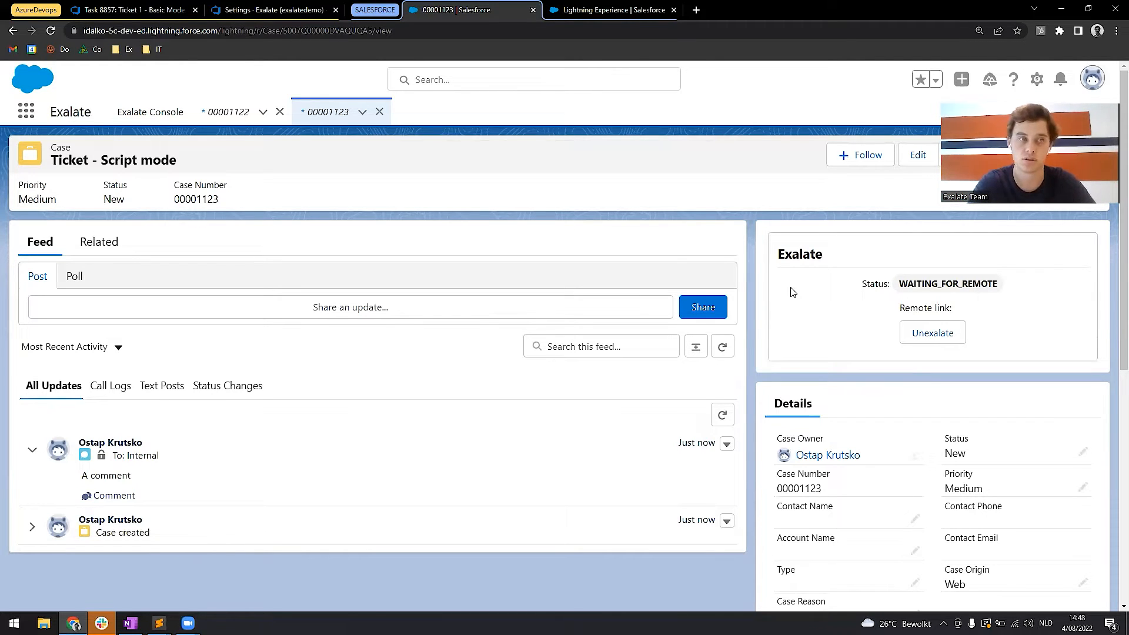
Reload the case, open its remote link in a new tab in the AzureDevops tab group, and close the Basic Mode task's tab.
key("F5")
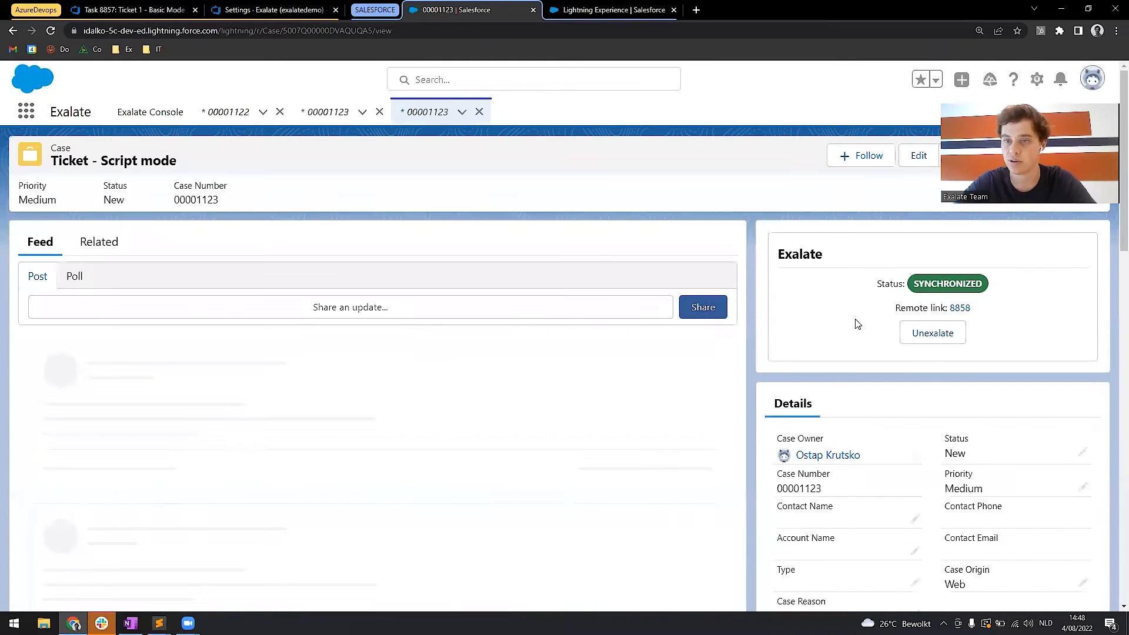
right_click(955, 315)
left_click(988, 321)
left_click_drag(625, 9, 197, 11)
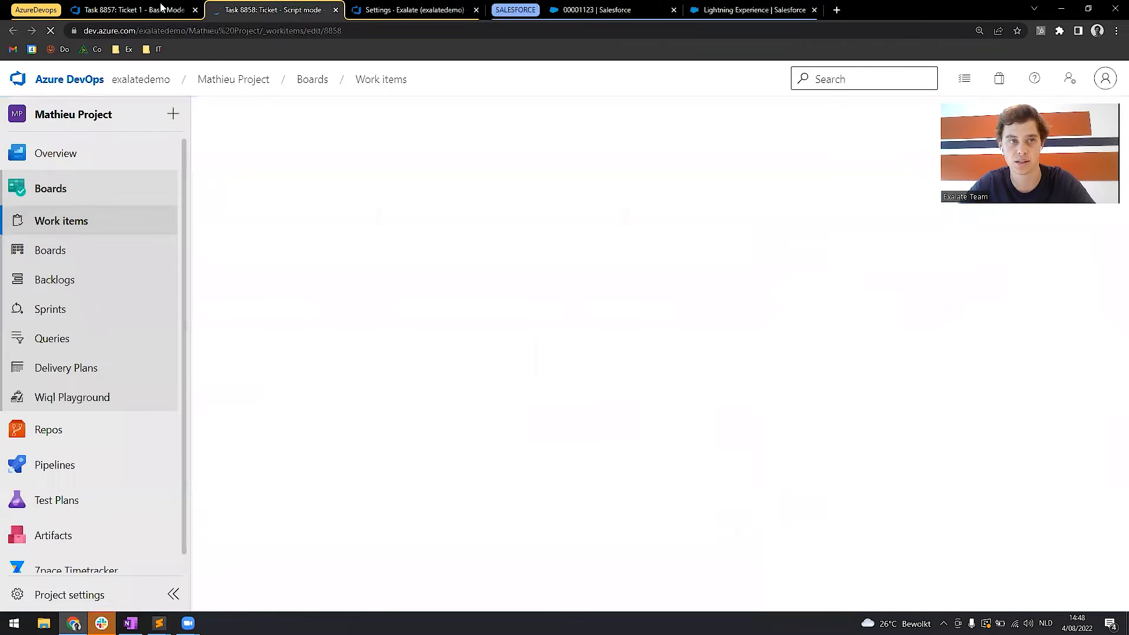
left_click(195, 10)
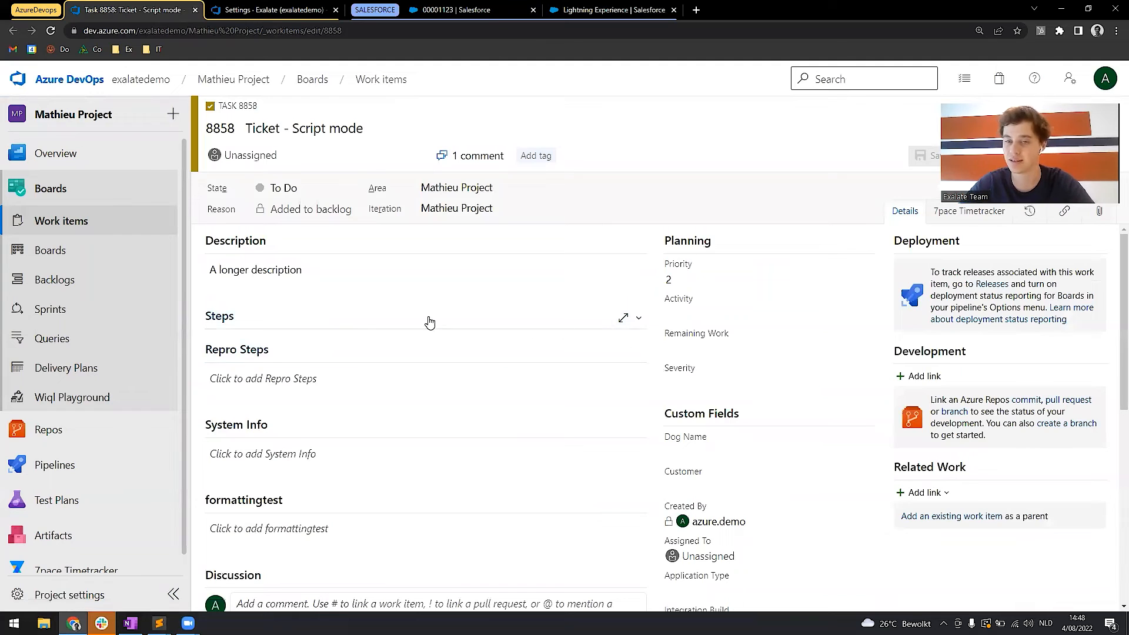
Change the Azure DevOps task's description to "A longer description update" and save it.
left_click(327, 272)
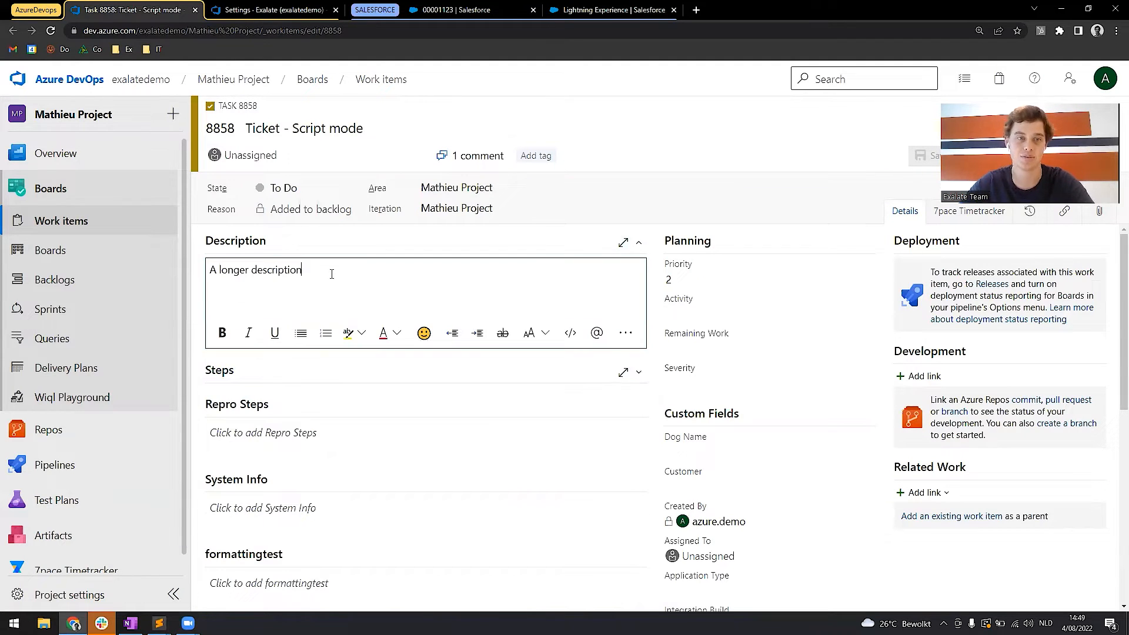
type("update.")
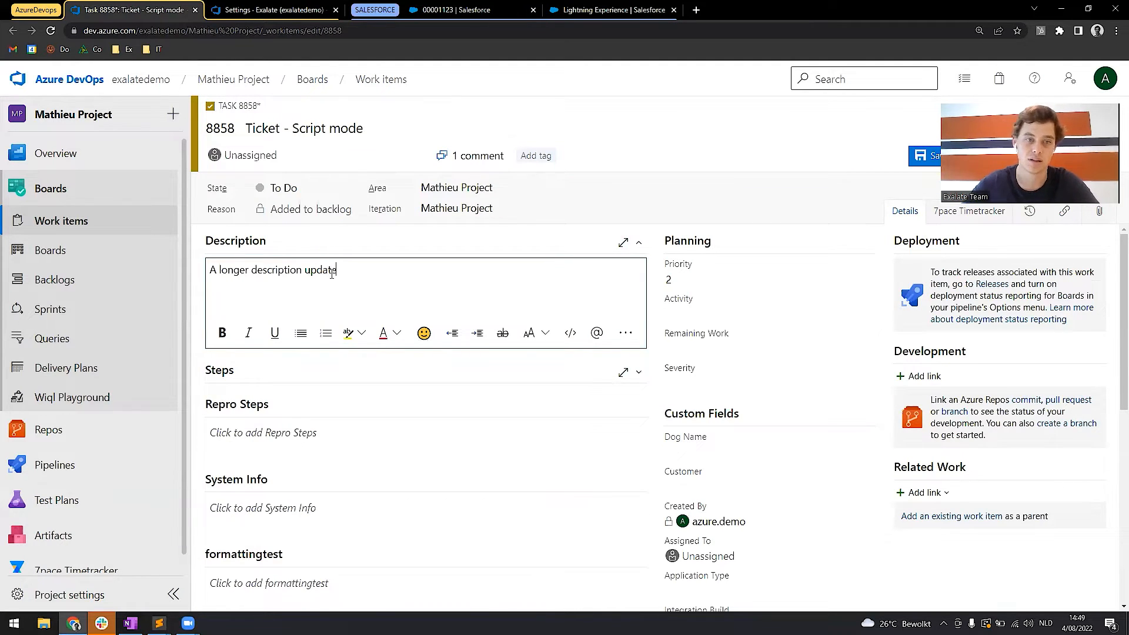
left_click(921, 156)
Add the comment "a comment from ado" to the task's discussion.
scroll(368, 326, "down", 1)
scroll(340, 452, "down", 3)
left_click(316, 361)
type("a comment from ado")
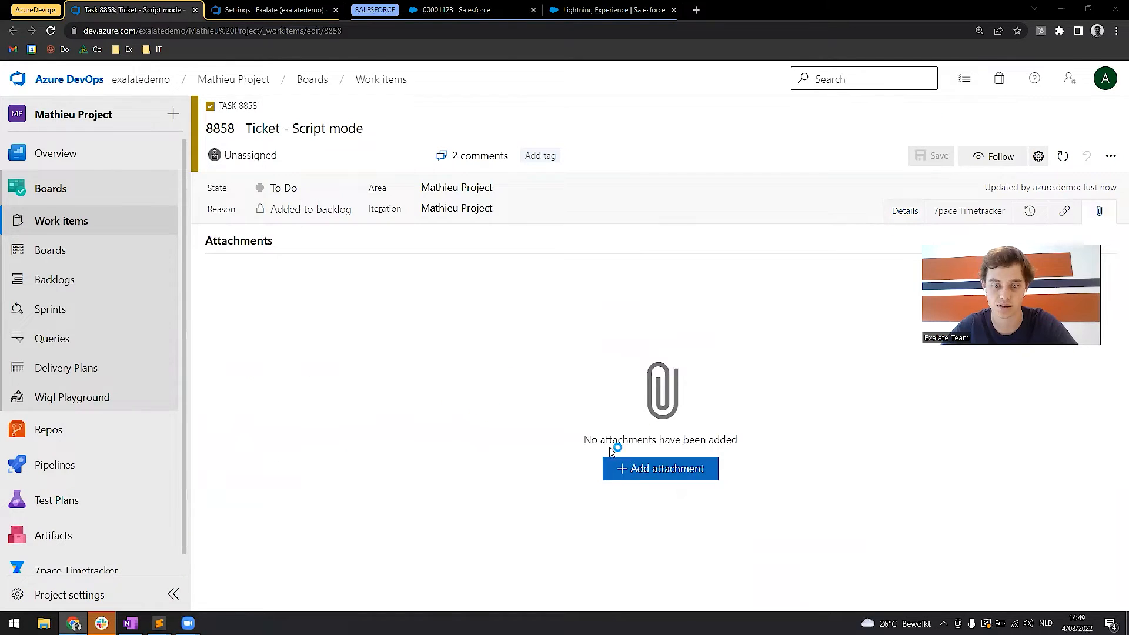
Attach the image "deployment model overview.png" to the task and save it.
left_click(640, 469)
left_click(261, 114)
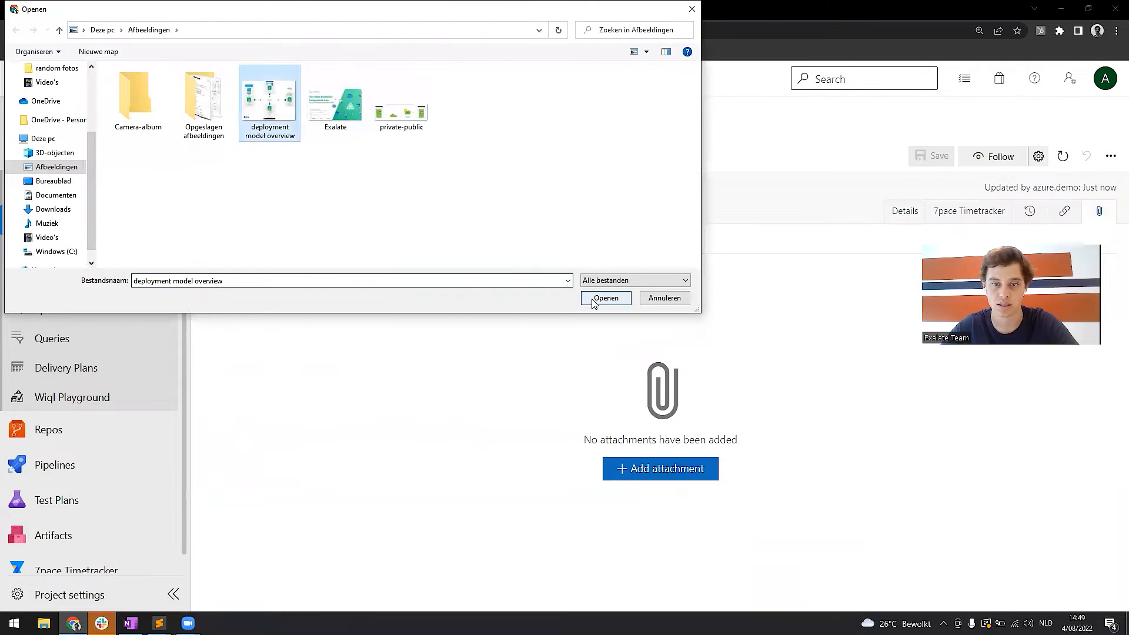
left_click(606, 297)
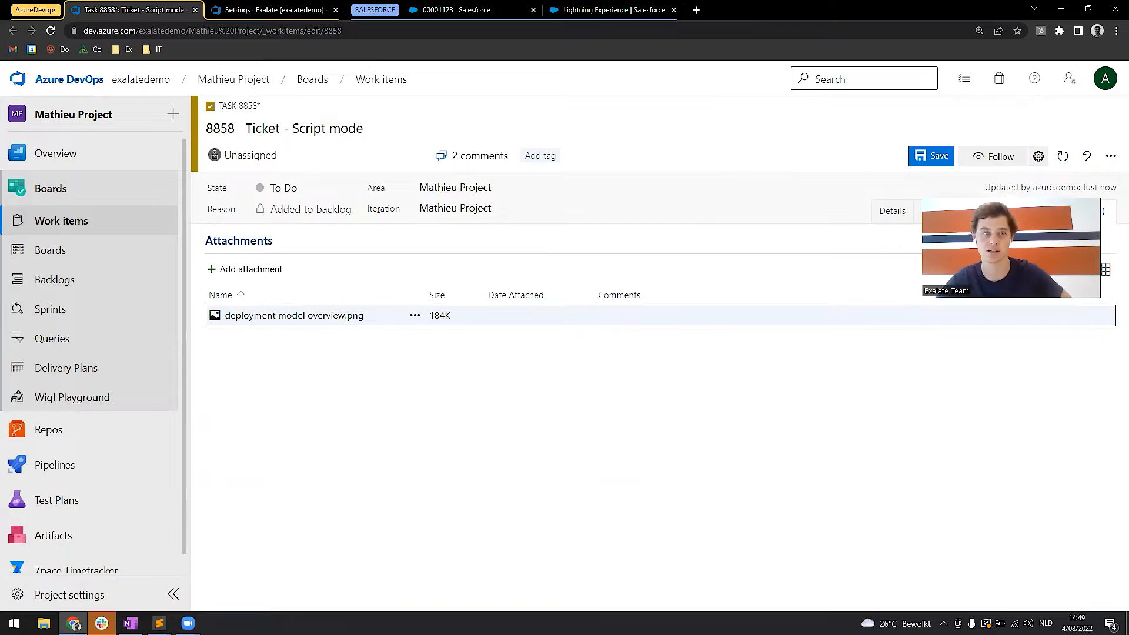
left_click(932, 155)
Return to the task's details and reload the work item repeatedly to check its sync status in the Exalate section.
left_click(892, 210)
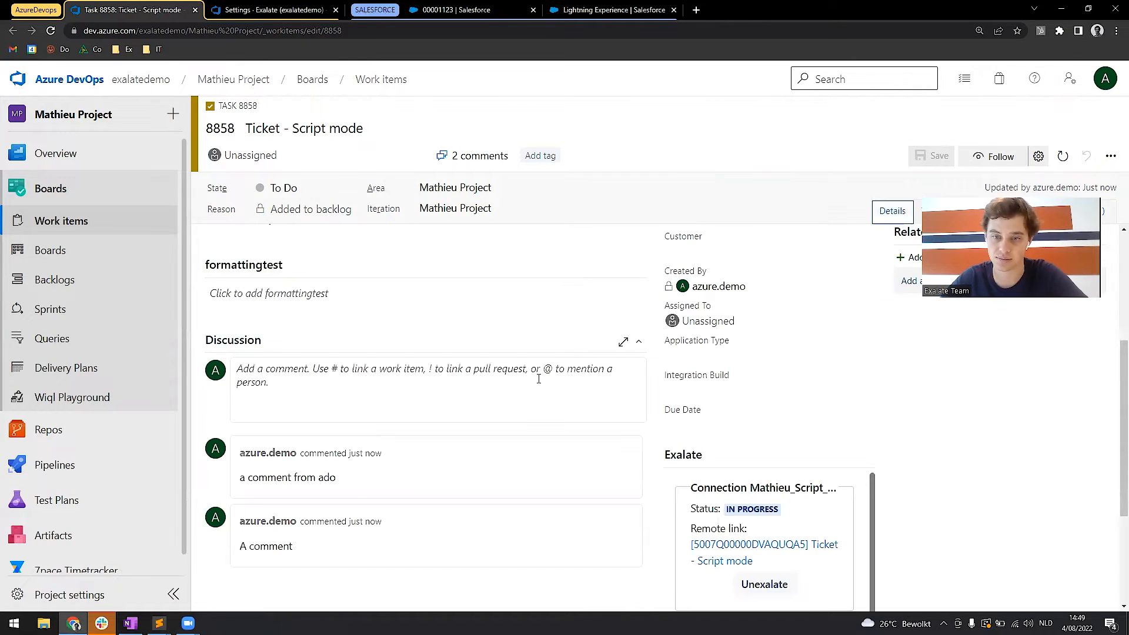
left_click_drag(692, 505, 756, 507)
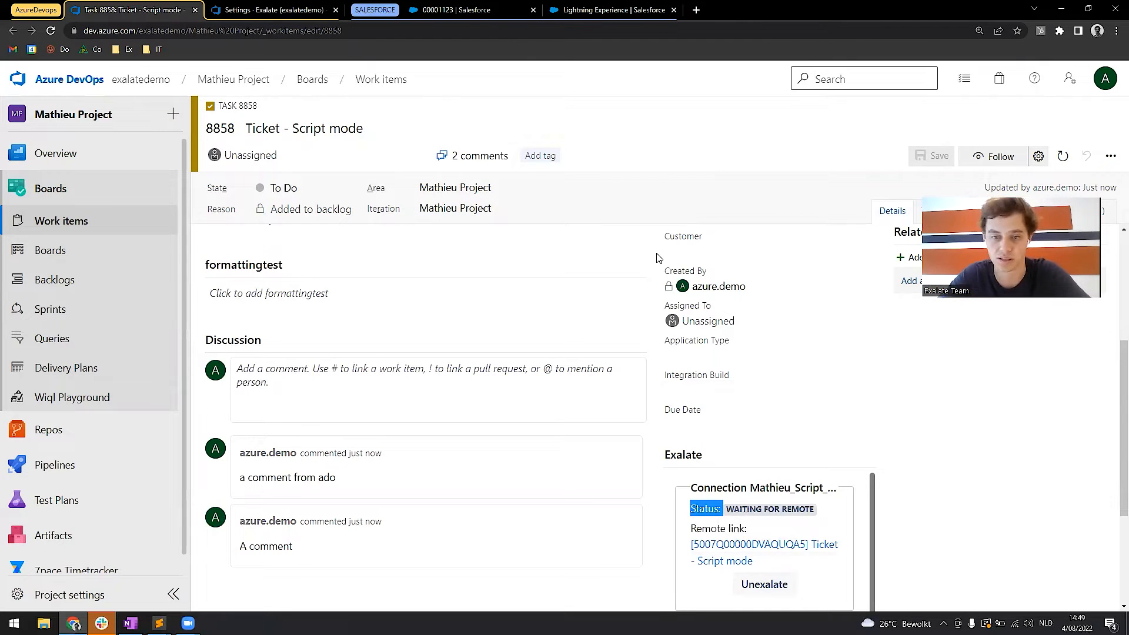
key("F5")
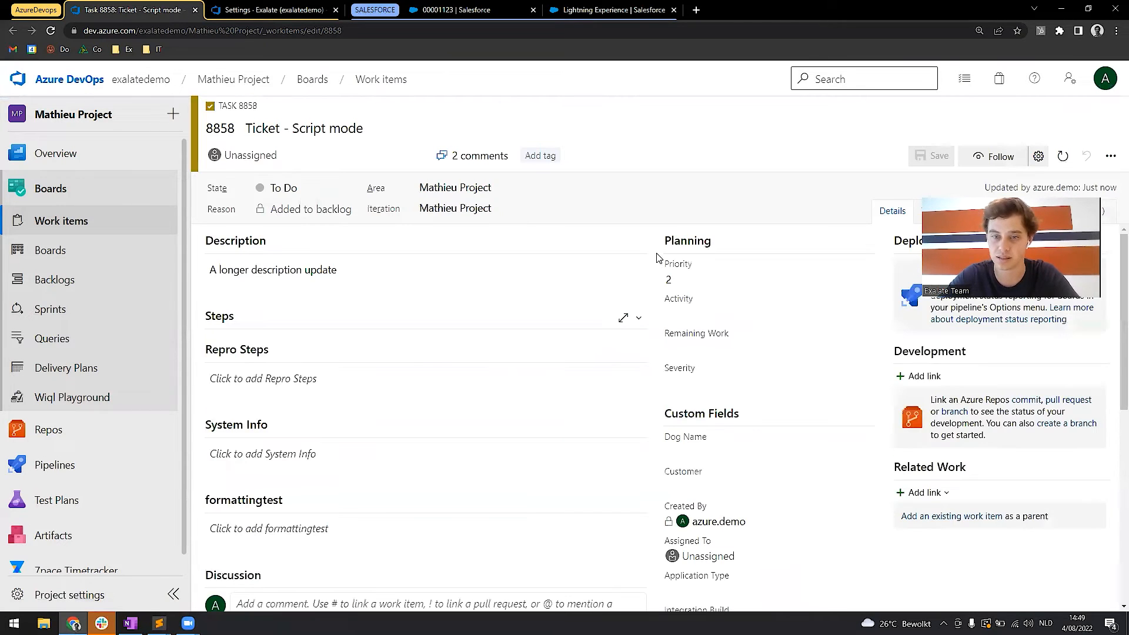
scroll(647, 441, "down", 3)
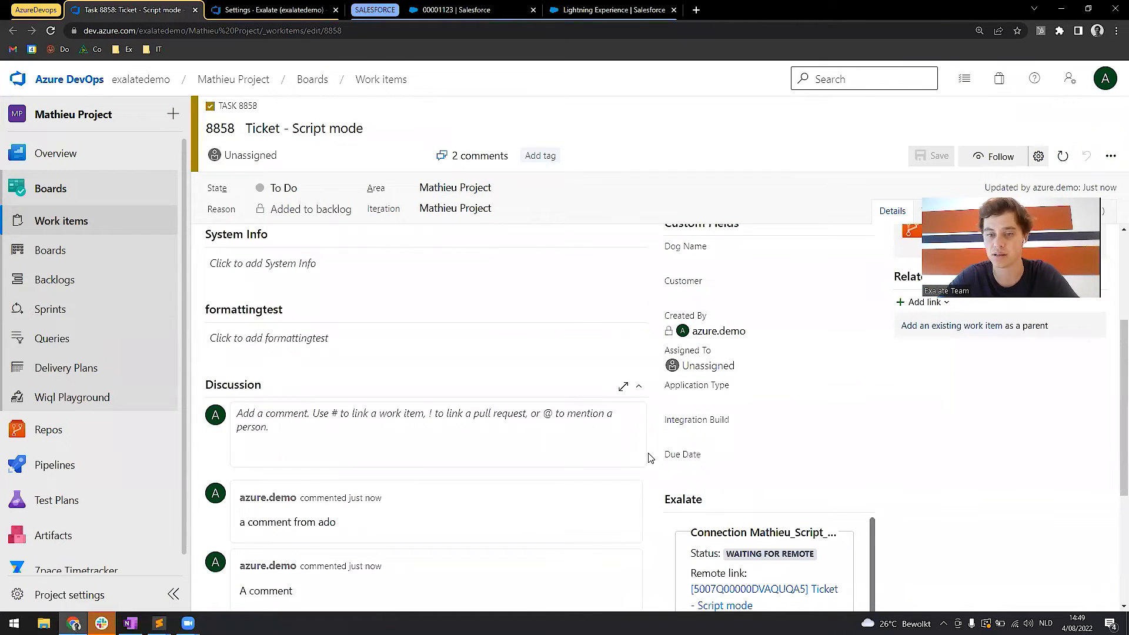
scroll(650, 458, "down", 1)
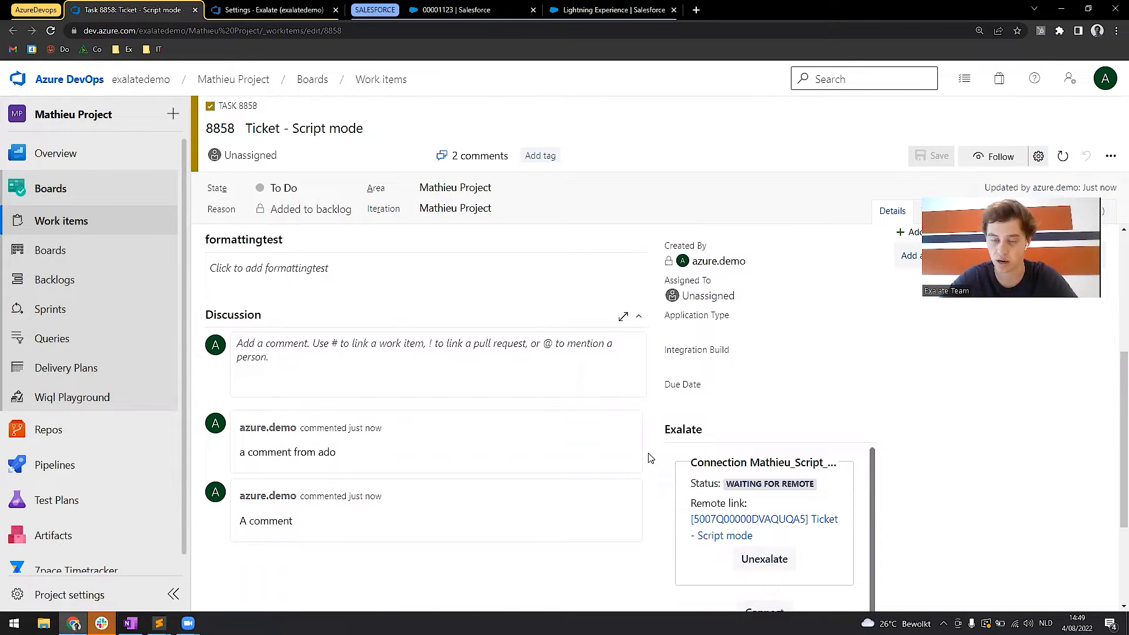
key("F5")
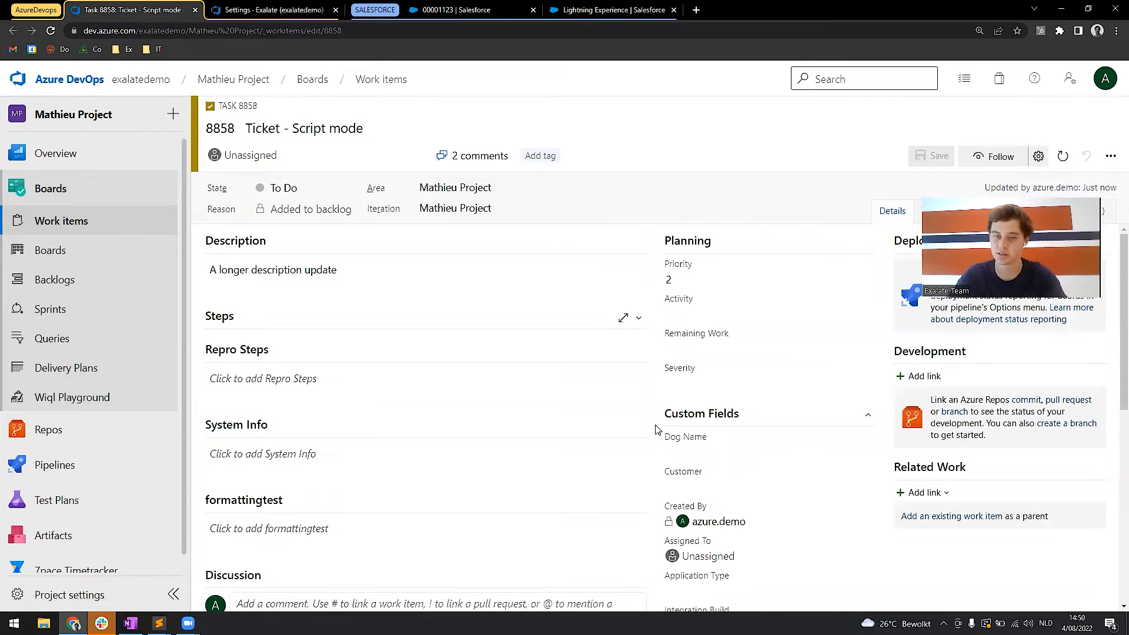
scroll(656, 429, "down", 4)
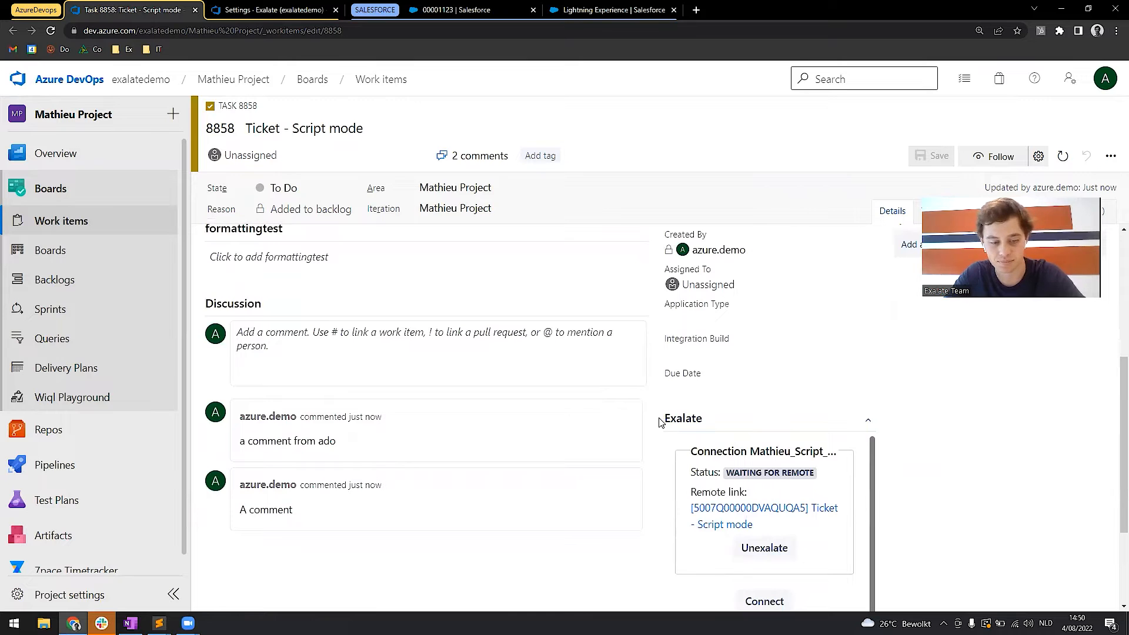
key("F5")
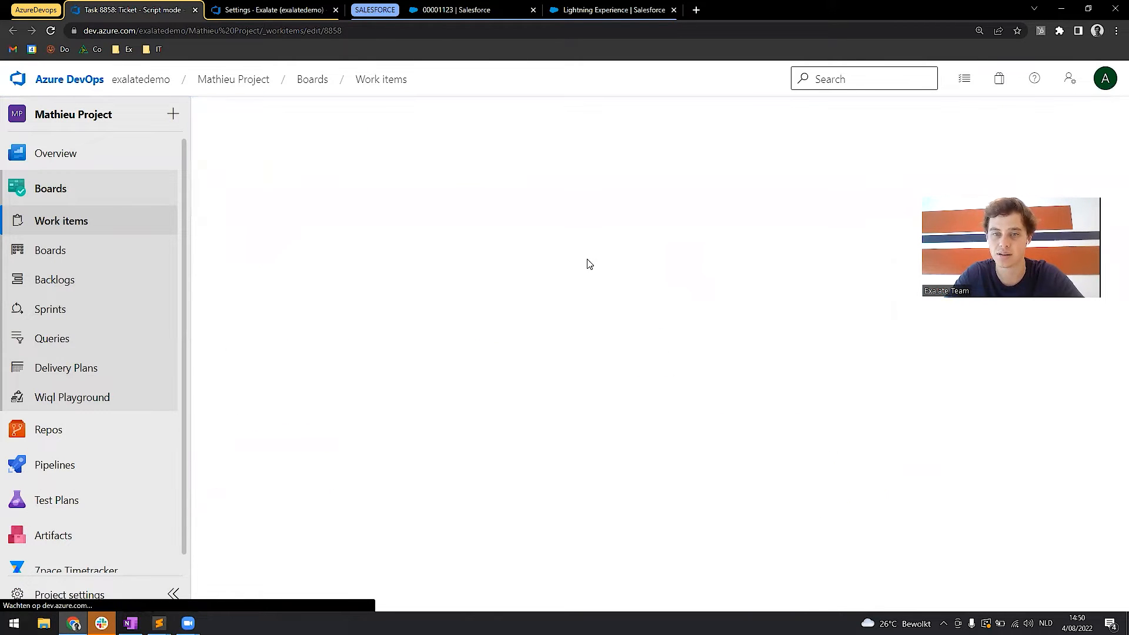
scroll(664, 402, "down", 5)
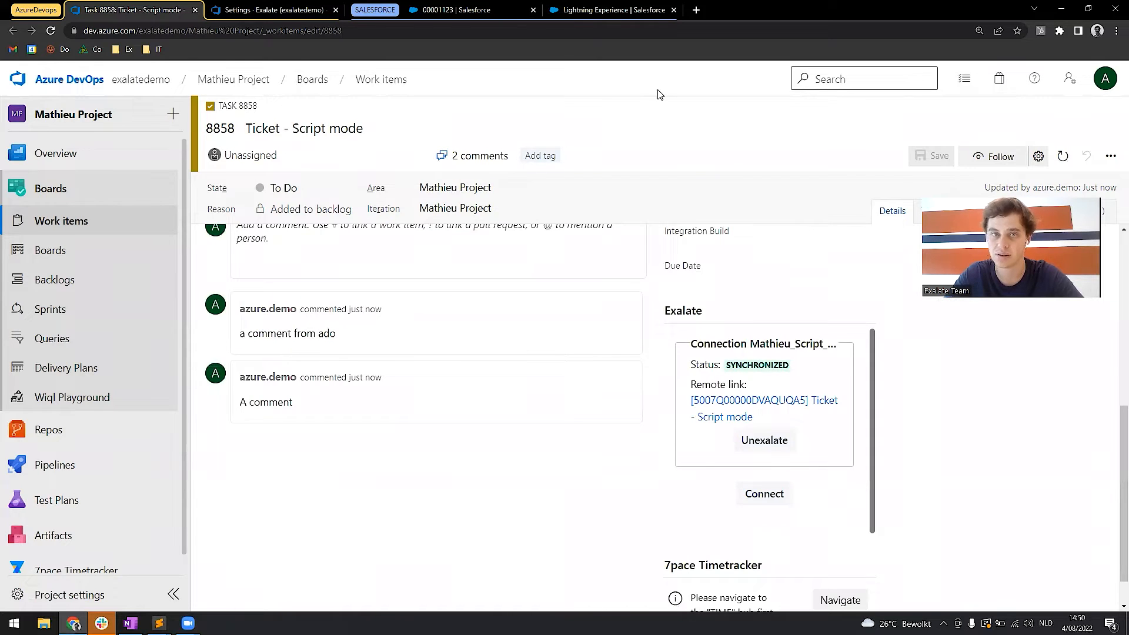
Reload the Script mode case in Salesforce and check its feed comment, related attachments and case history.
left_click(463, 8)
key("F5")
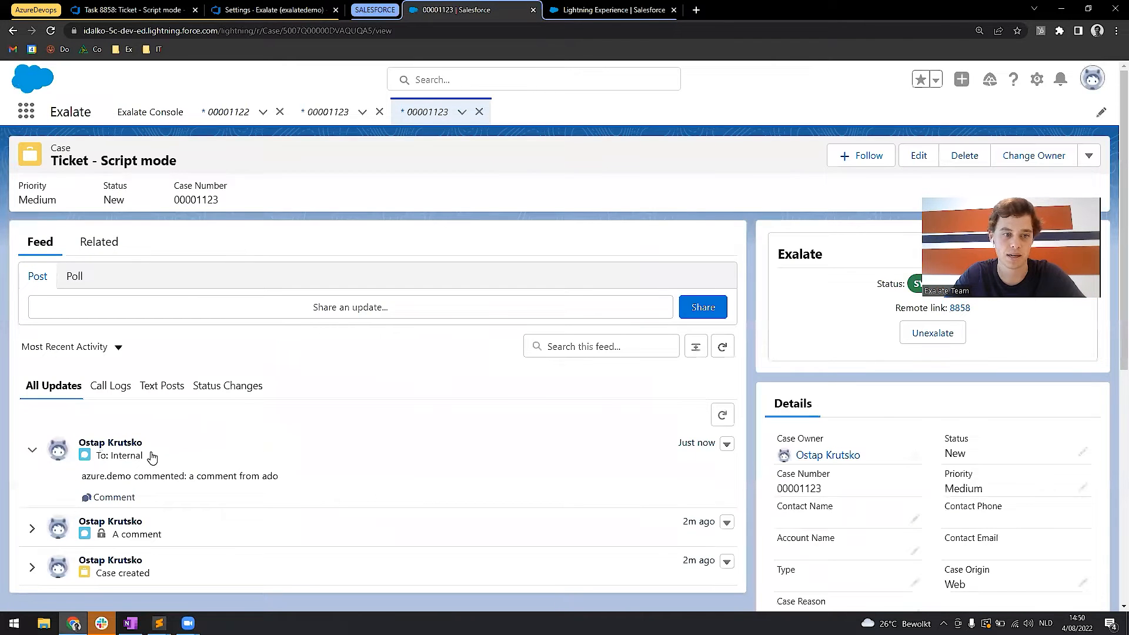
left_click_drag(187, 476, 278, 476)
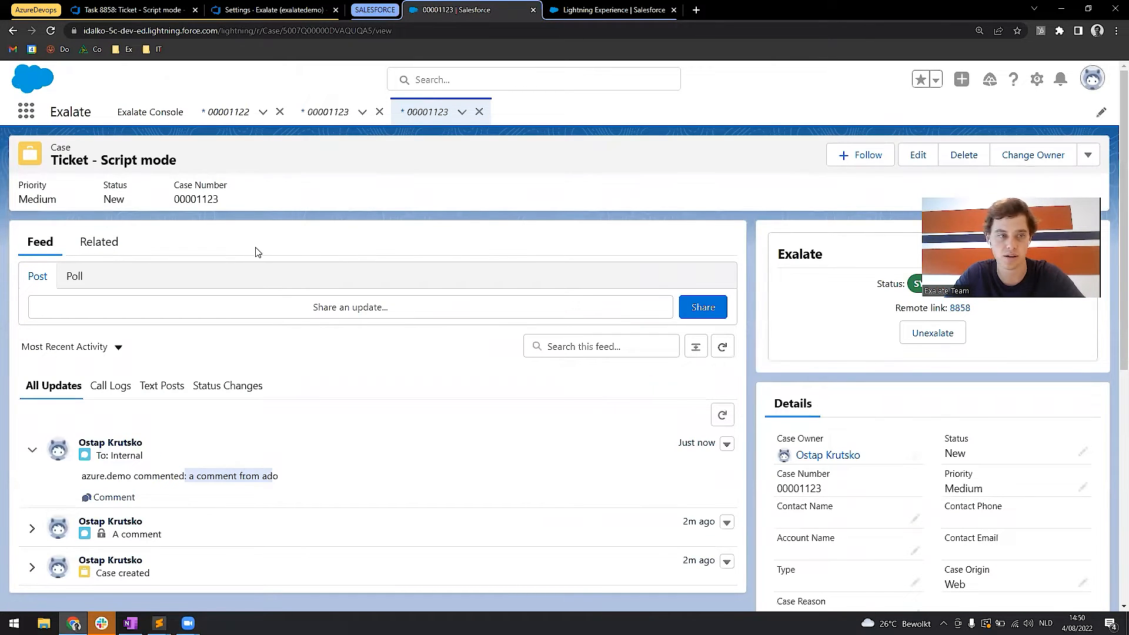
left_click(102, 244)
scroll(210, 448, "down", 3)
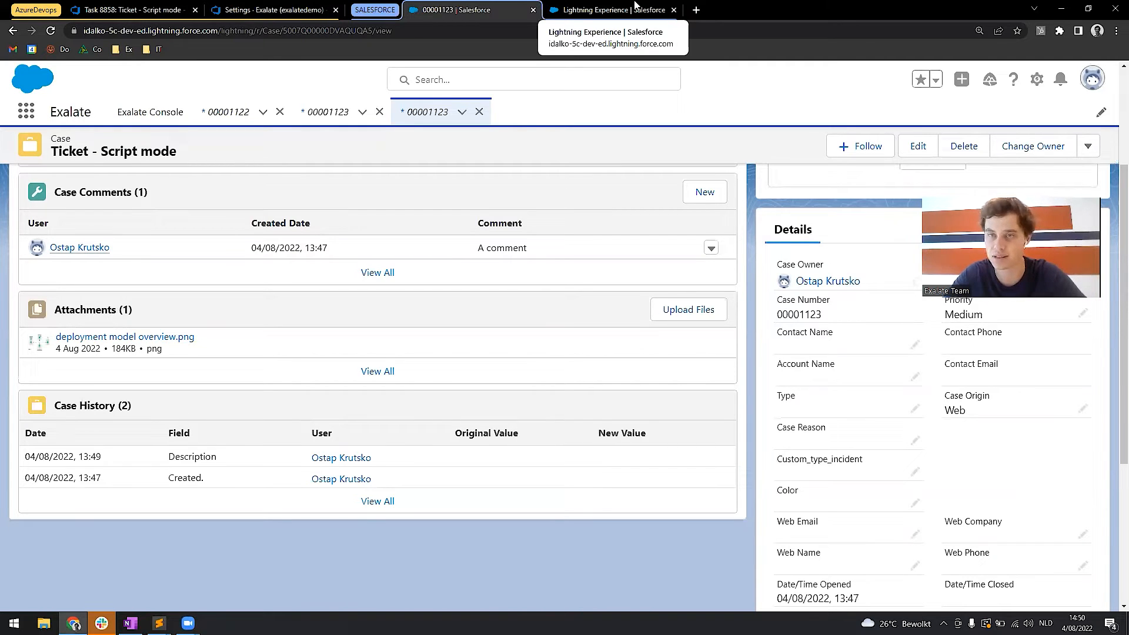
Open the triggers in Salesforce's Exalate Console and deactivate the existing Case trigger for company iDalko.
left_click(594, 5)
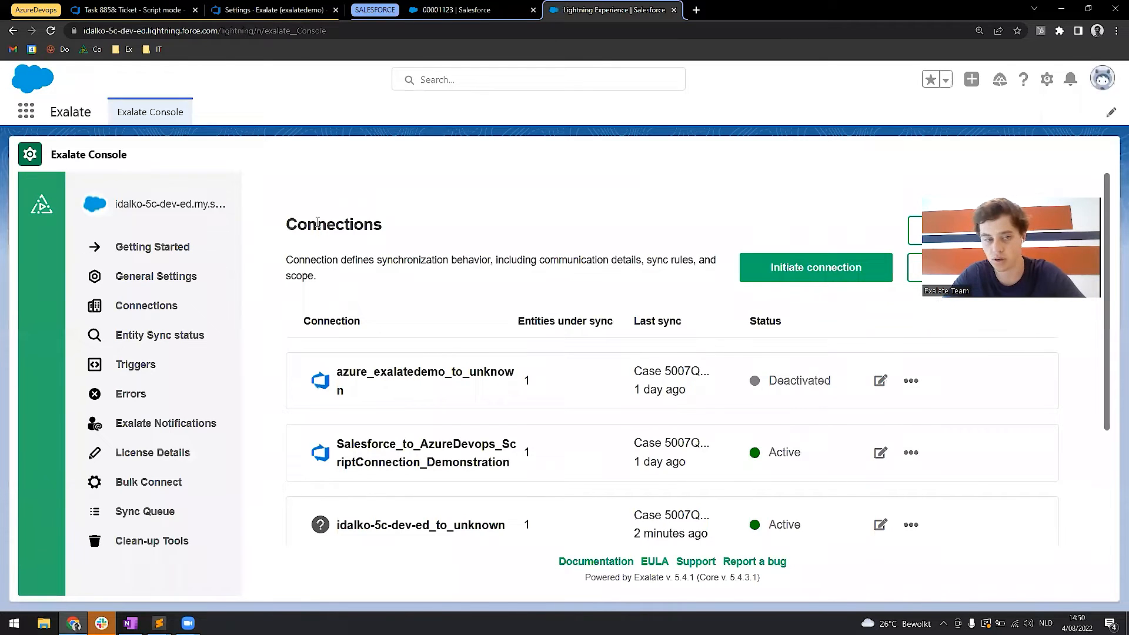
left_click(147, 365)
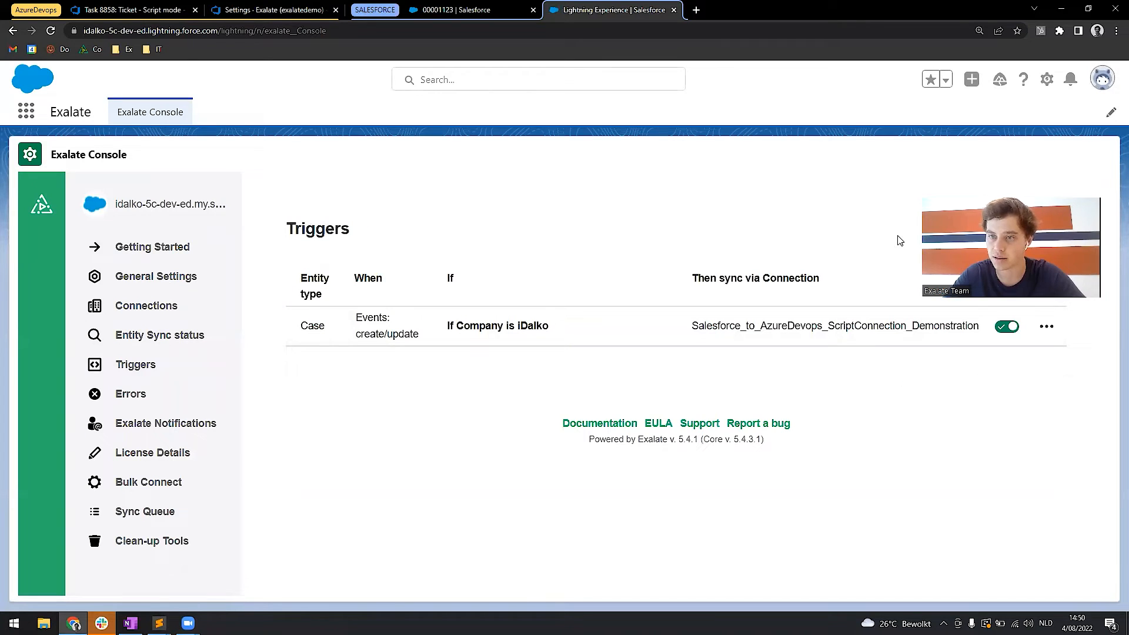
left_click(1017, 330)
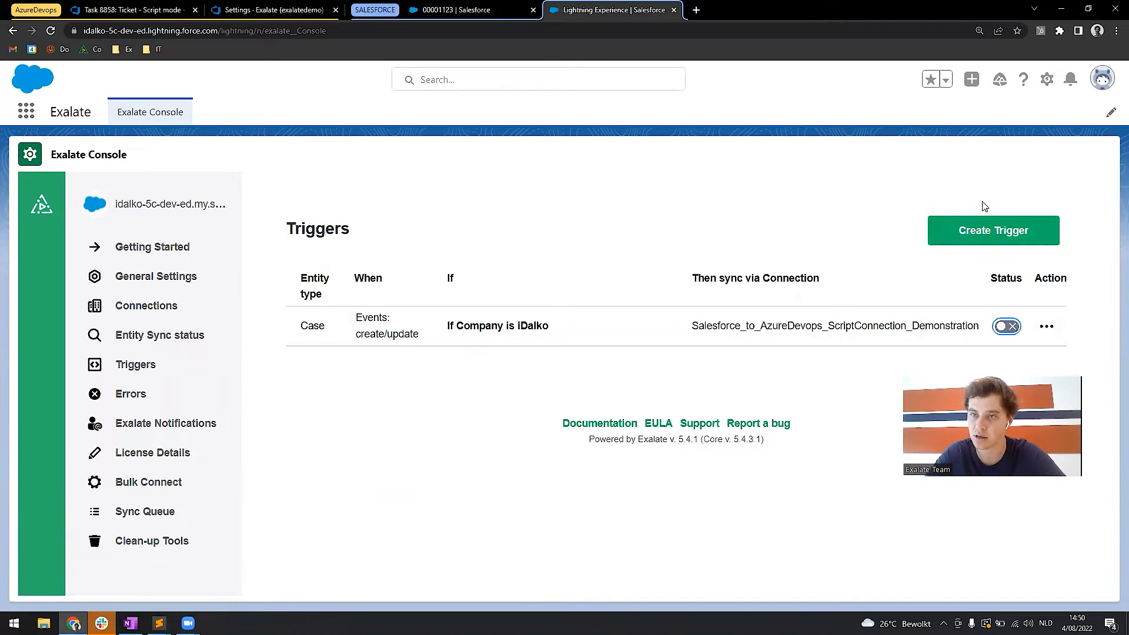
Start a new trigger and set its entity type to Case.
left_click(981, 230)
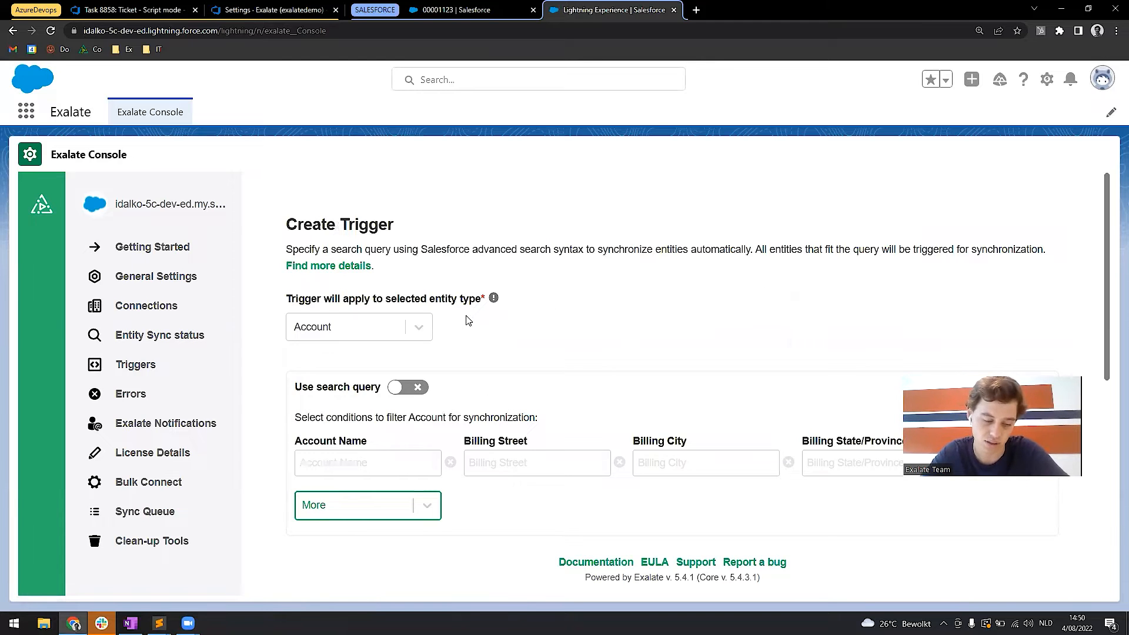
scroll(474, 327, "down", 1)
left_click(371, 278)
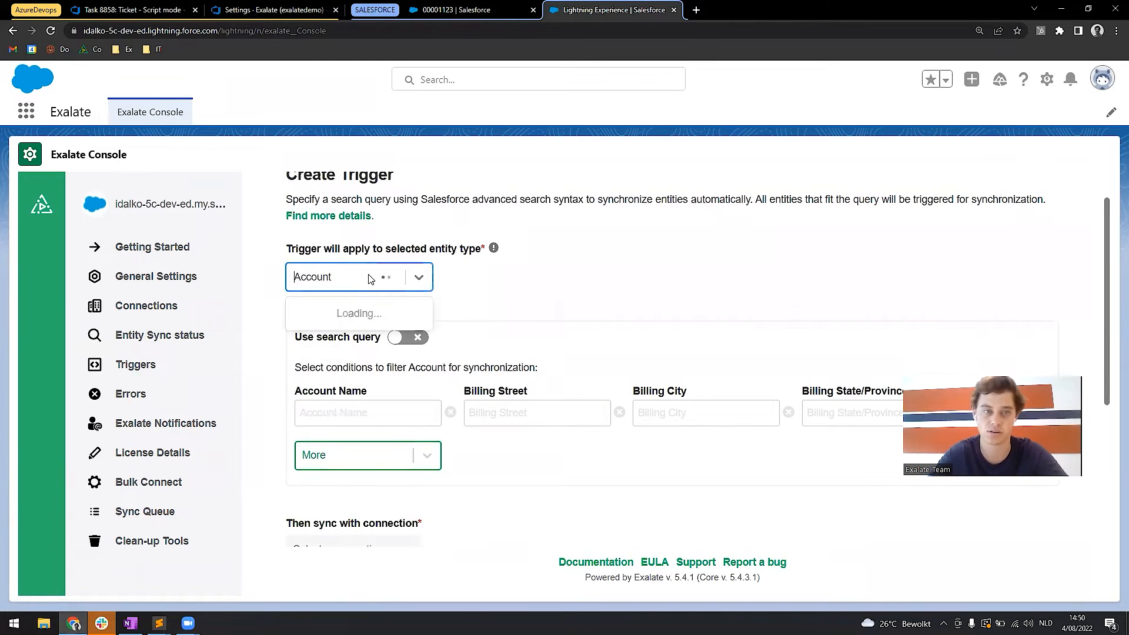
type("case")
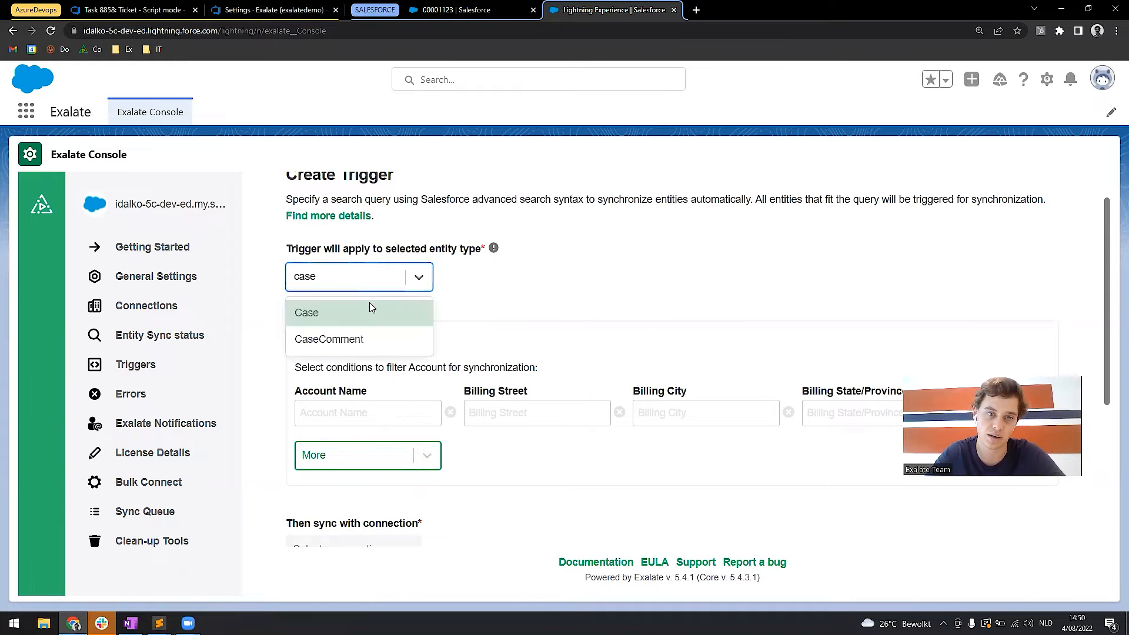
left_click(370, 304)
scroll(429, 304, "down", 3)
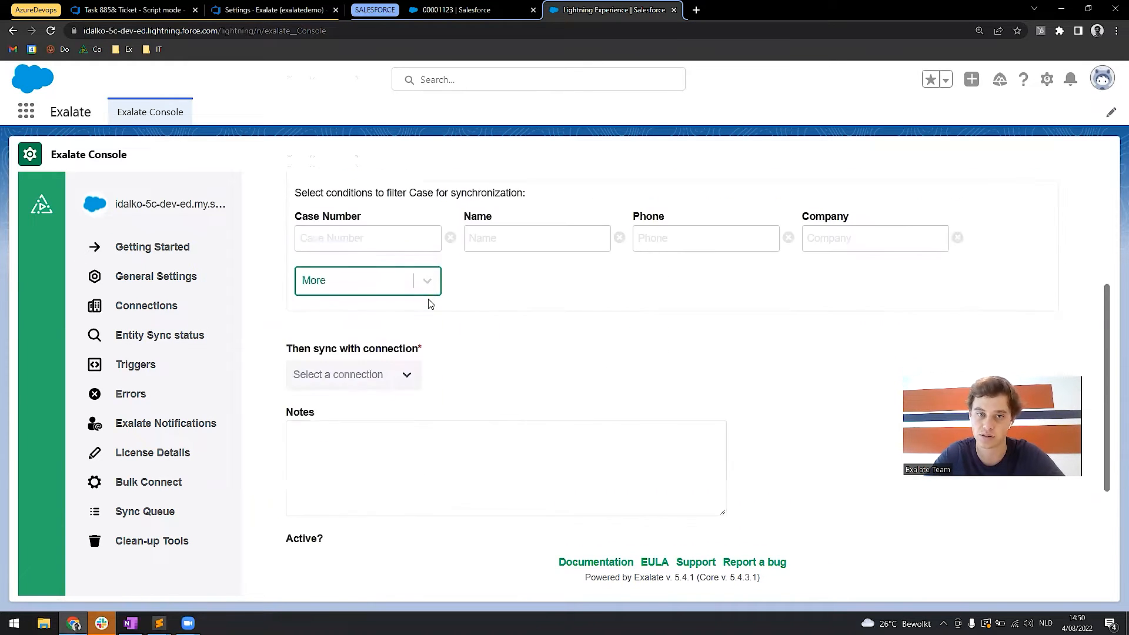
scroll(459, 277, "up", 1)
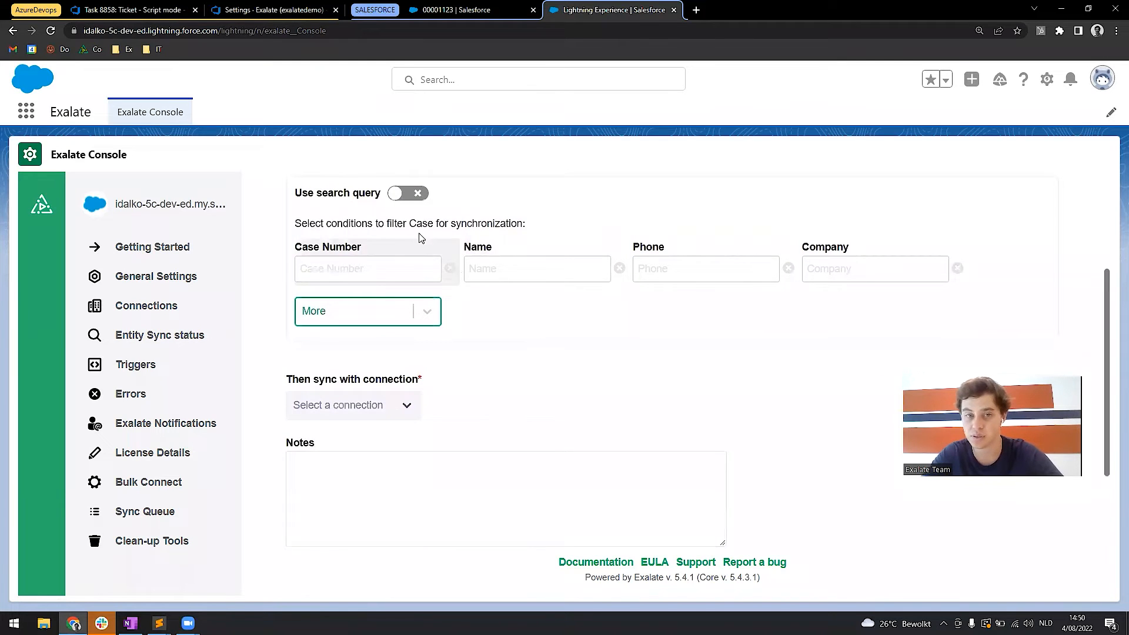
left_click(406, 195)
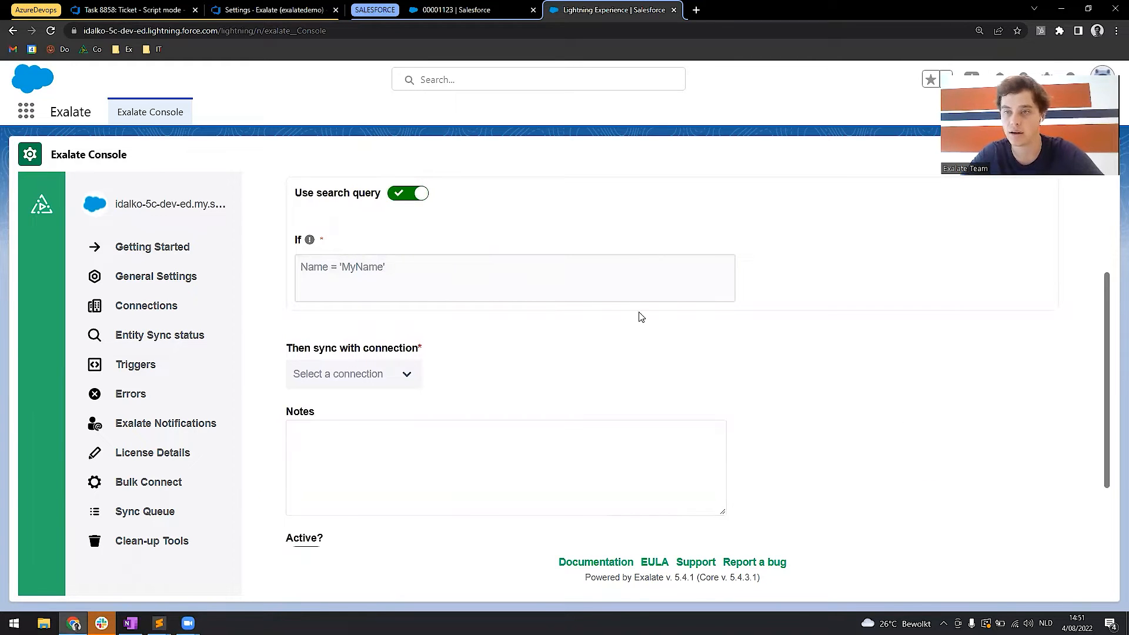
scroll(640, 317, "up", 3)
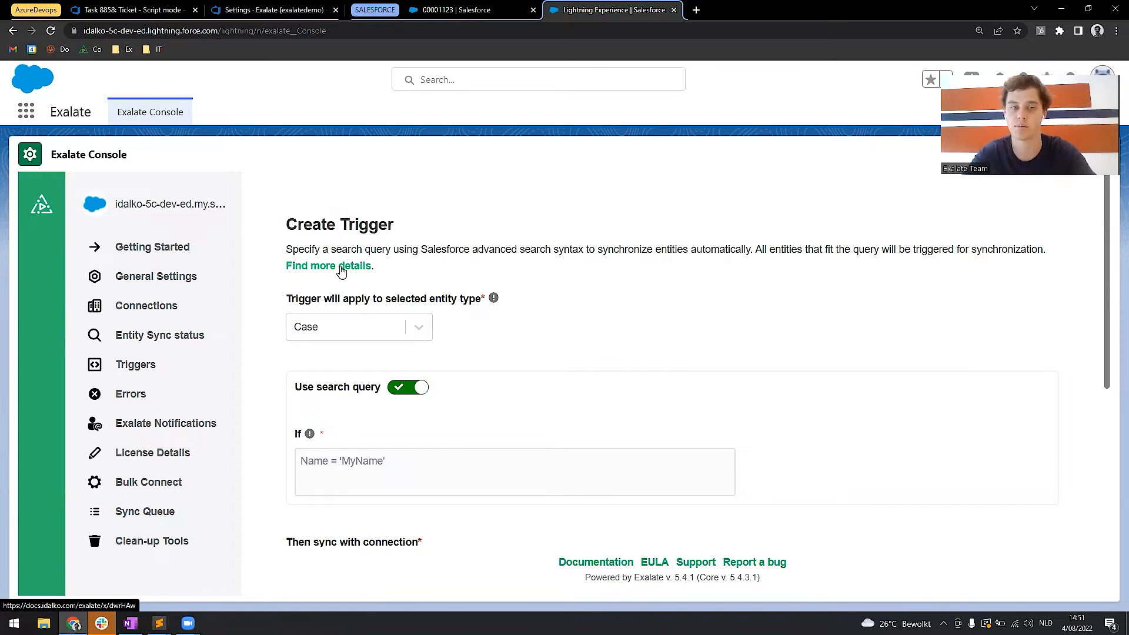
left_click(412, 388)
Set the trigger's Company filter condition to "iDalko".
scroll(698, 395, "down", 1)
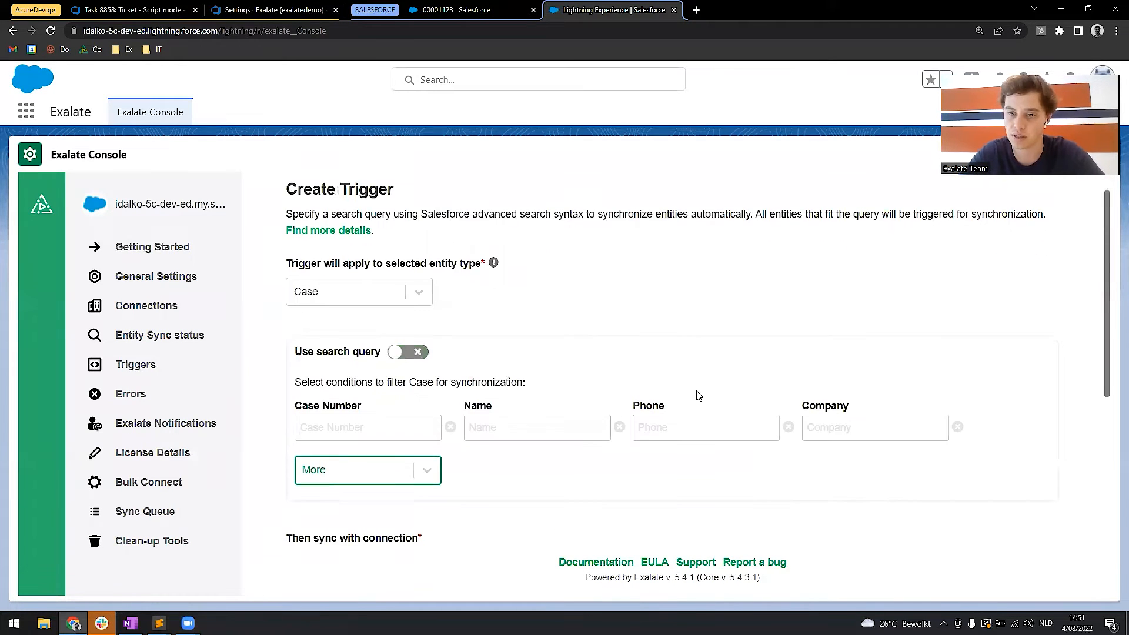
left_click(828, 427)
type("iDalko")
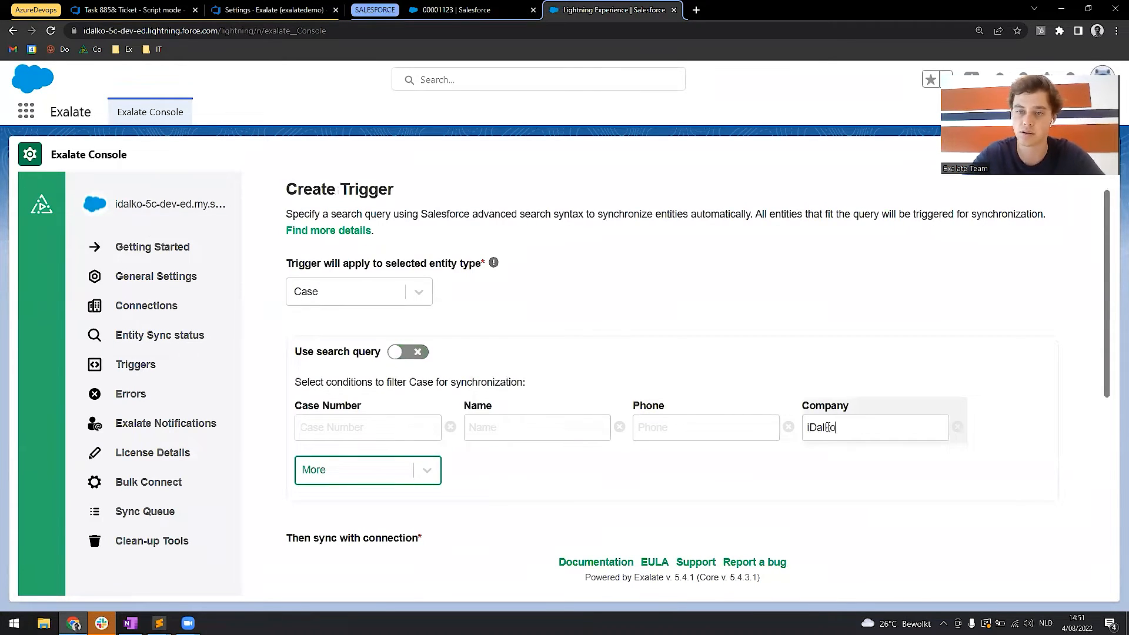
Assign the Script_AzureDevops_to_SalesForce connection to the trigger, then activate and save it.
scroll(669, 371, "down", 4)
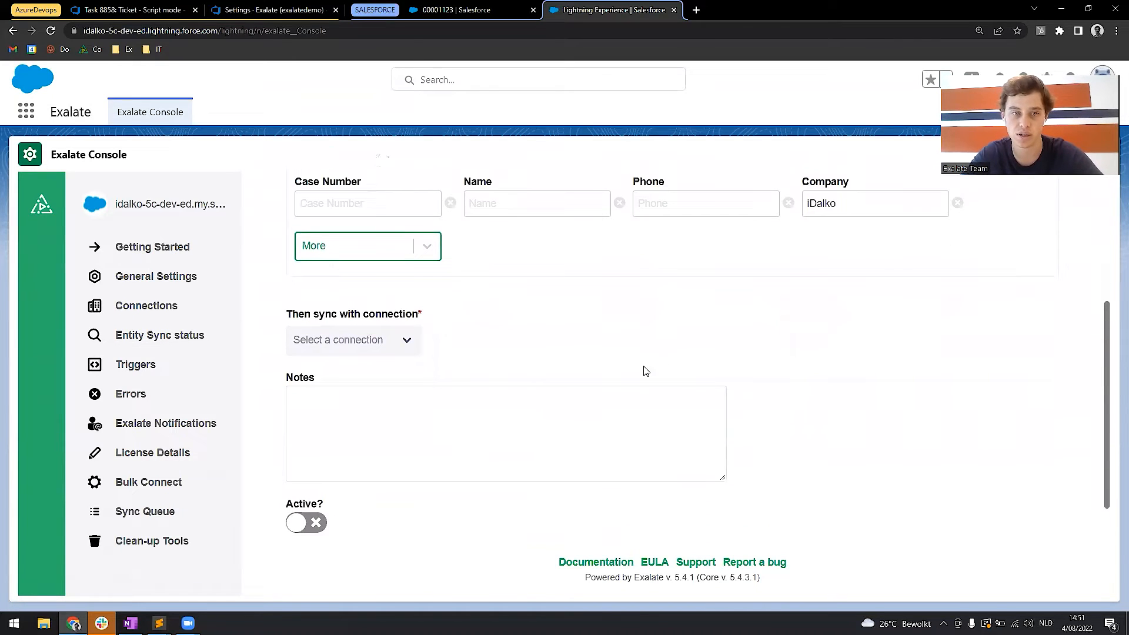
left_click(403, 341)
type("m")
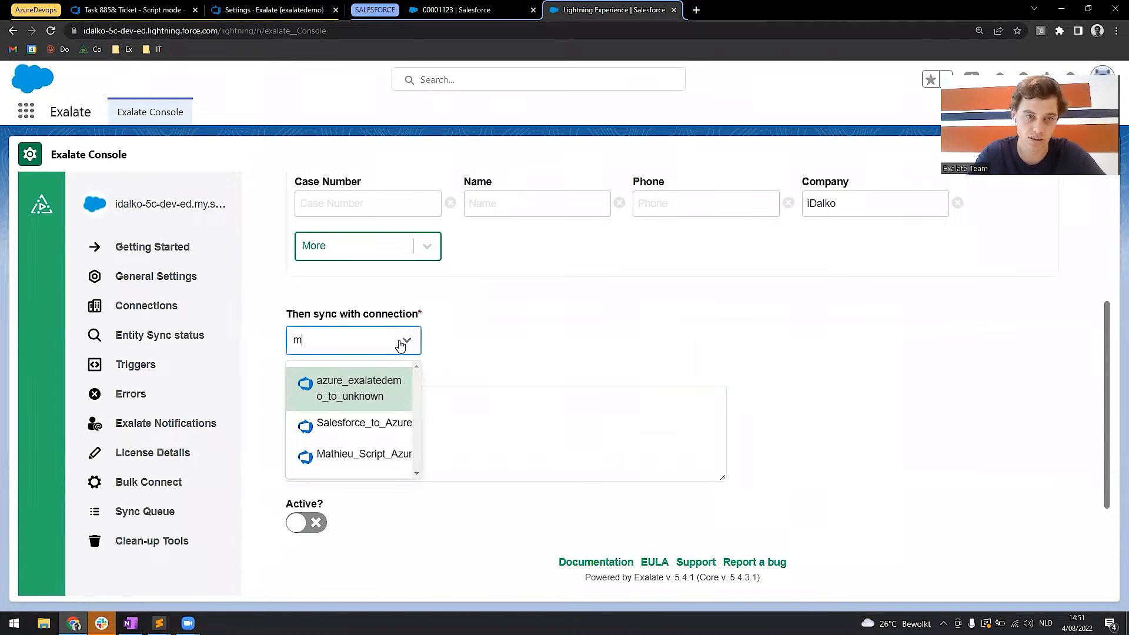
left_click(353, 476)
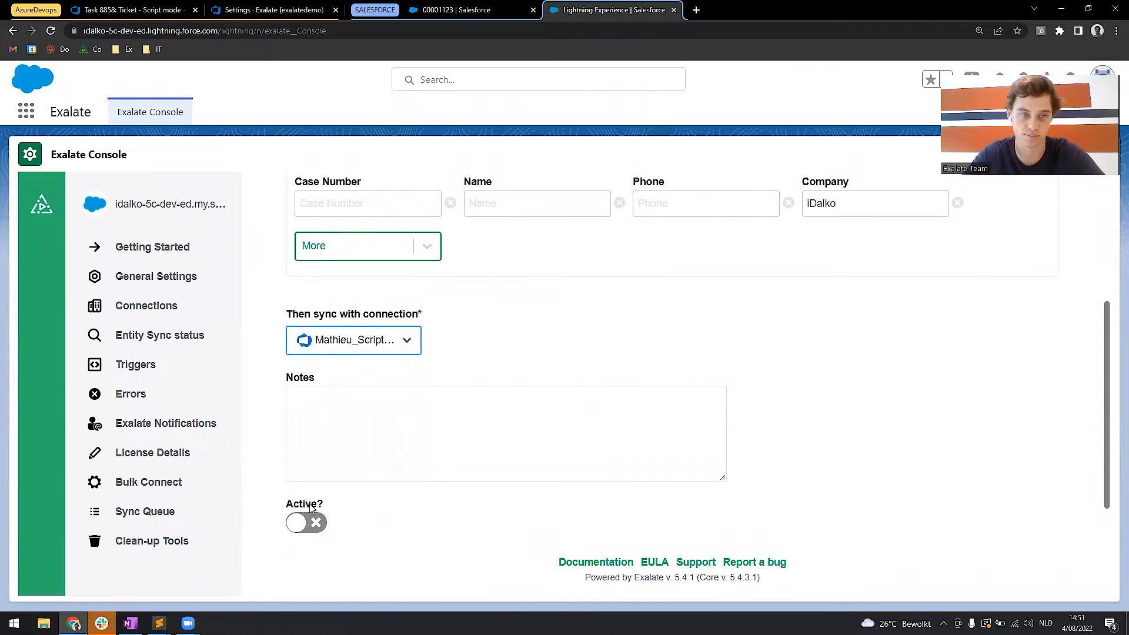
left_click(304, 522)
scroll(587, 404, "down", 2)
left_click(1001, 461)
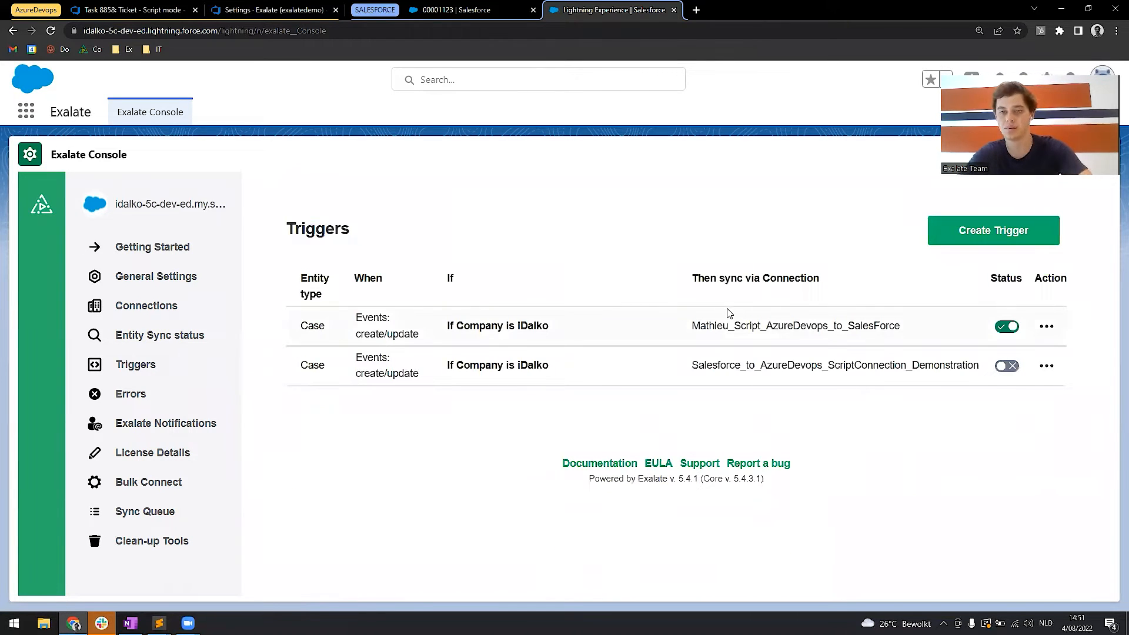
Delete the deactivated Case trigger that uses the Salesforce_to_AzureDevops_ScriptConnection_Demonstration connection.
left_click(1046, 366)
left_click(1062, 458)
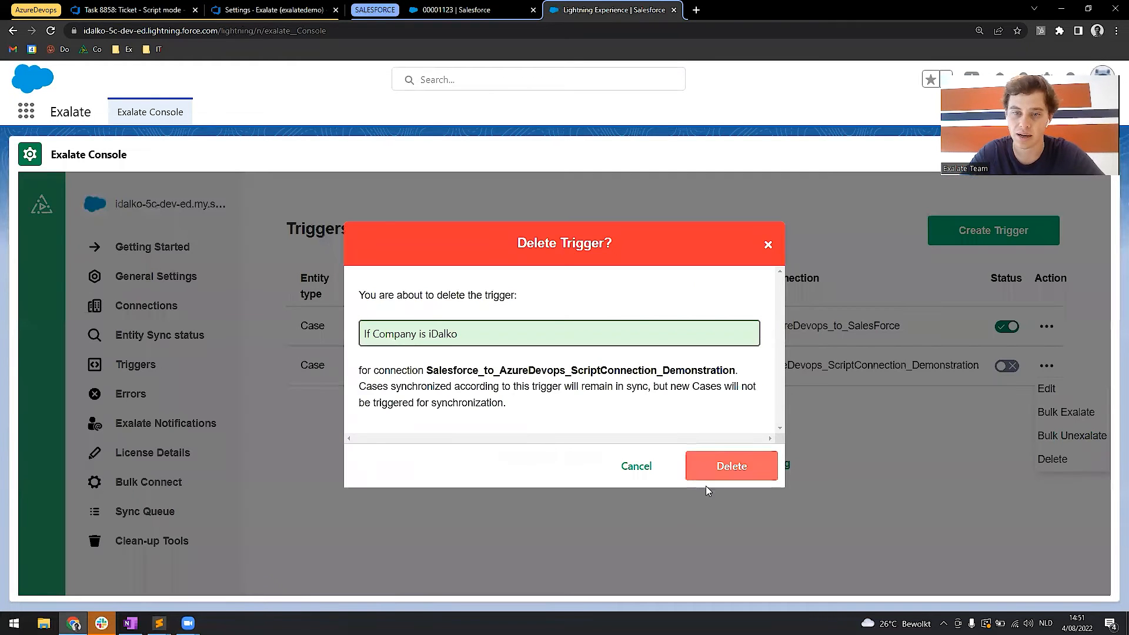
left_click(730, 465)
left_click_drag(362, 337, 406, 335)
left_click(398, 439)
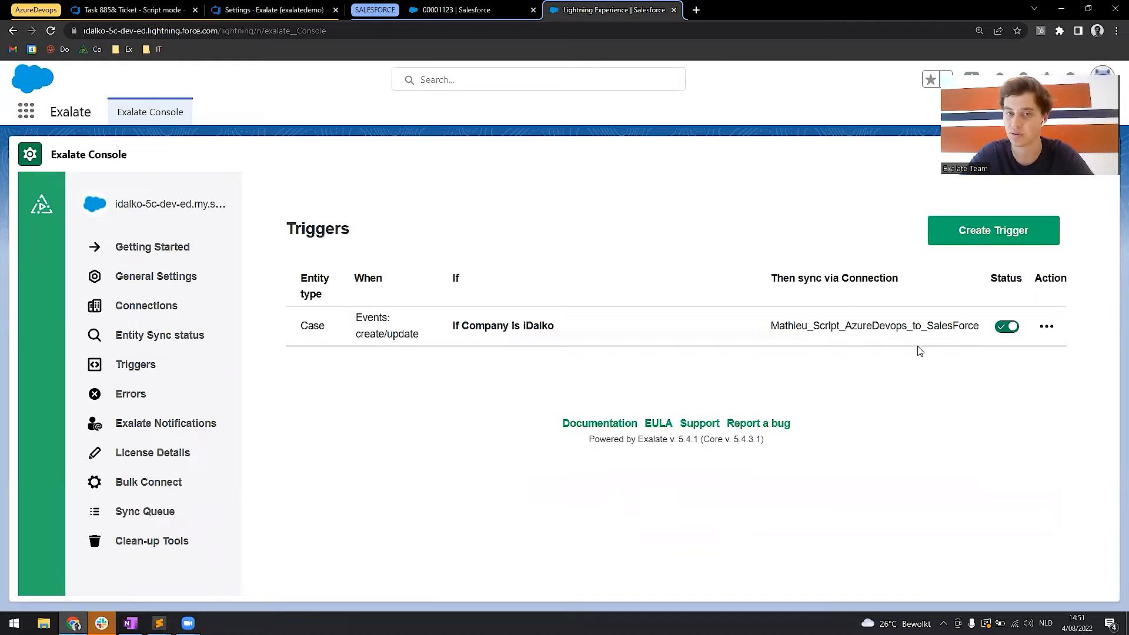
Review the Bulk Exalate confirmation for the iDalko Case trigger and cancel it without starting the sync.
left_click(1046, 327)
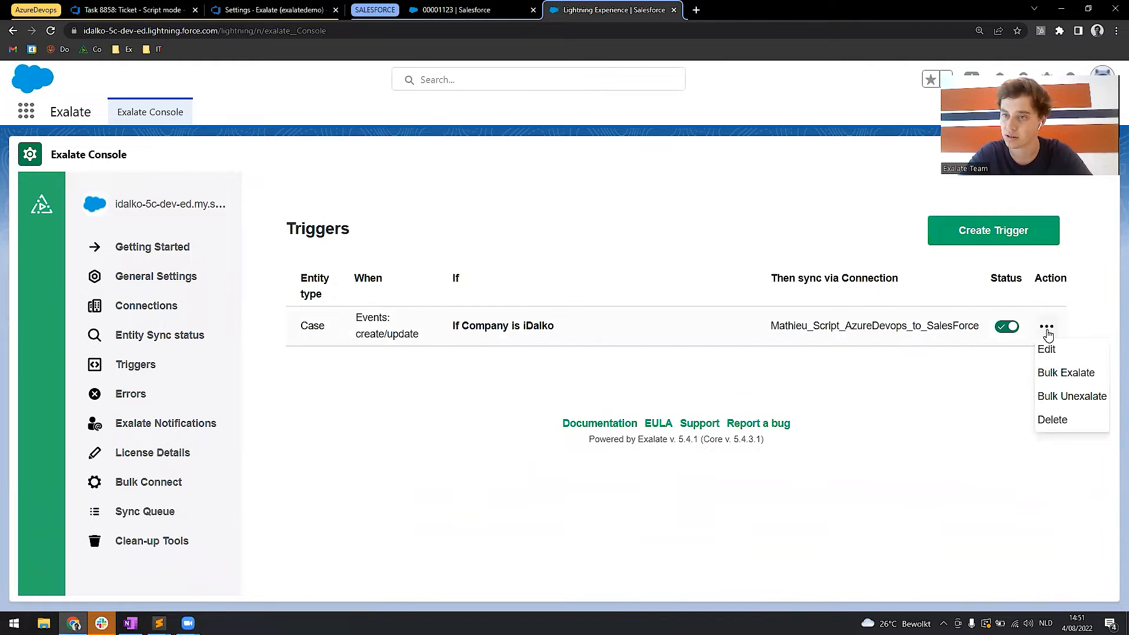
right_click(1065, 381)
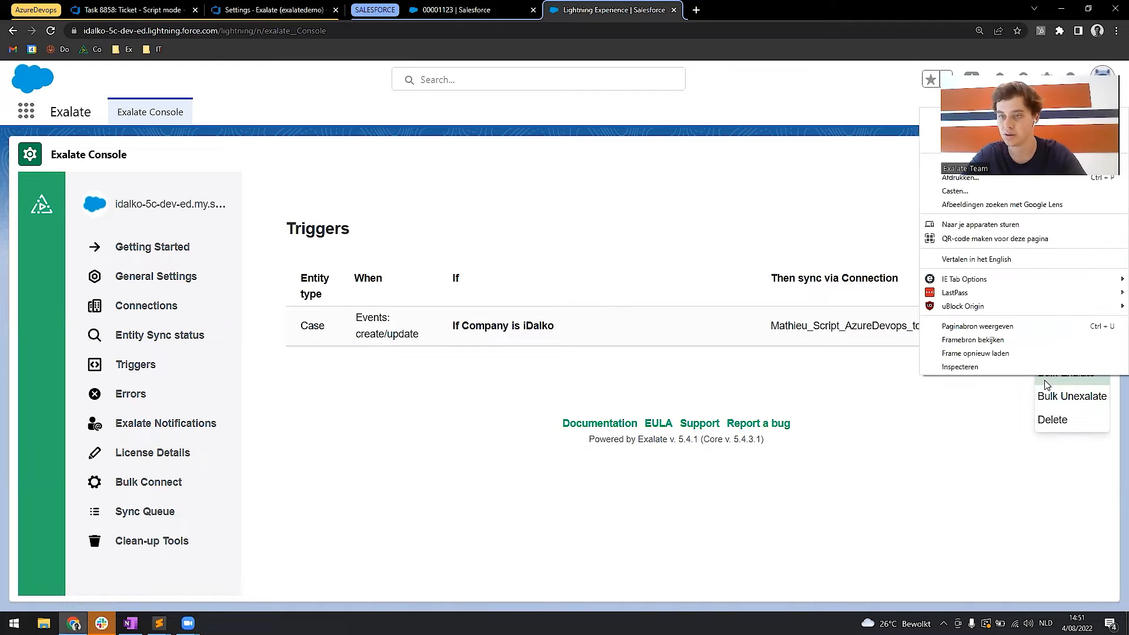
left_click(1047, 383)
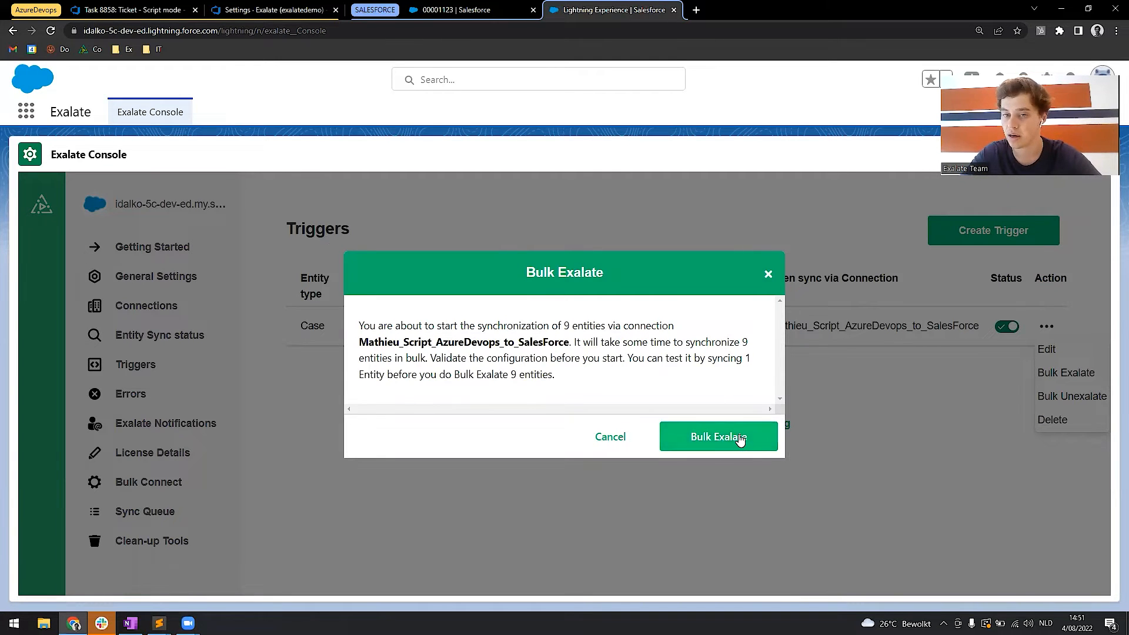
left_click(612, 440)
Open the Cases list in Salesforce and start creating a new case.
left_click(421, 6)
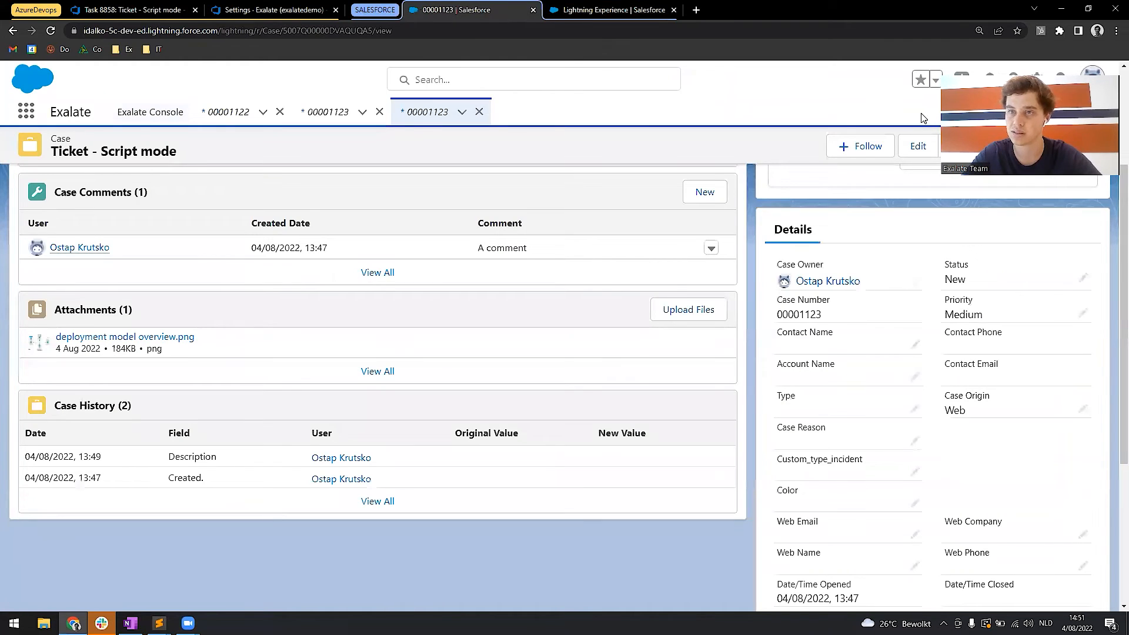
left_click_drag(1028, 73, 1019, 205)
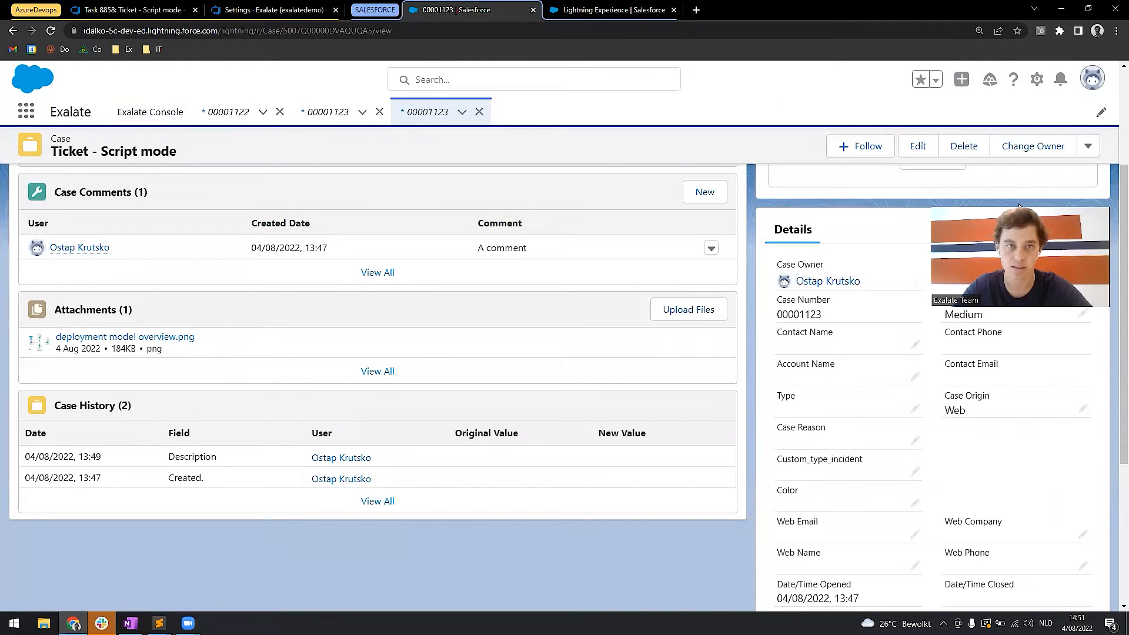
left_click(26, 111)
left_click(25, 112)
type("case")
left_click(32, 243)
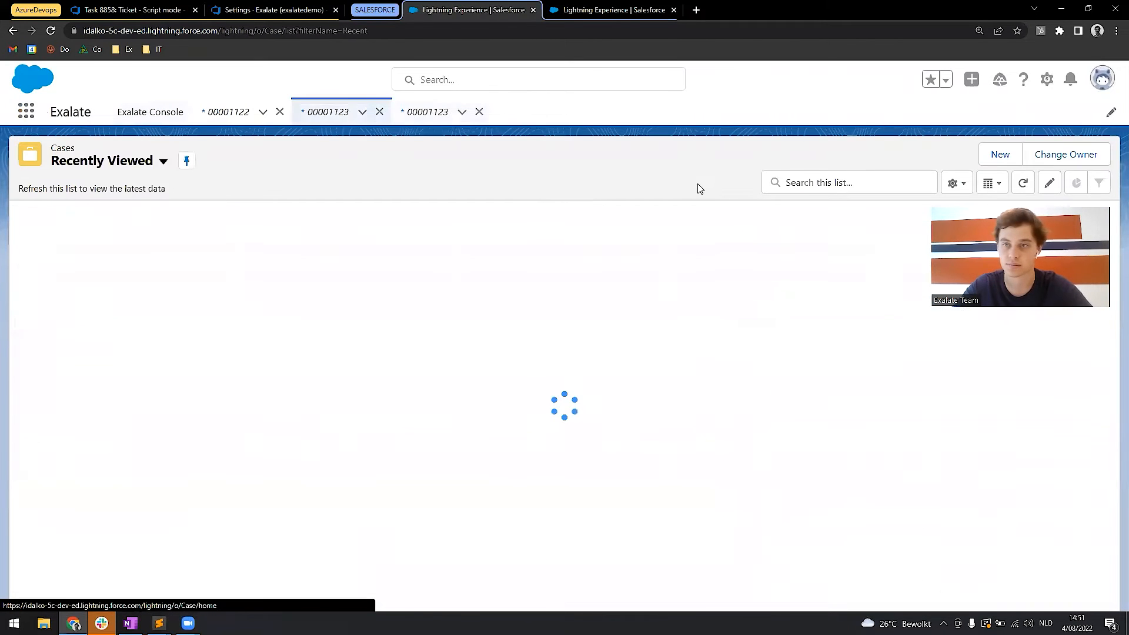
left_click(994, 157)
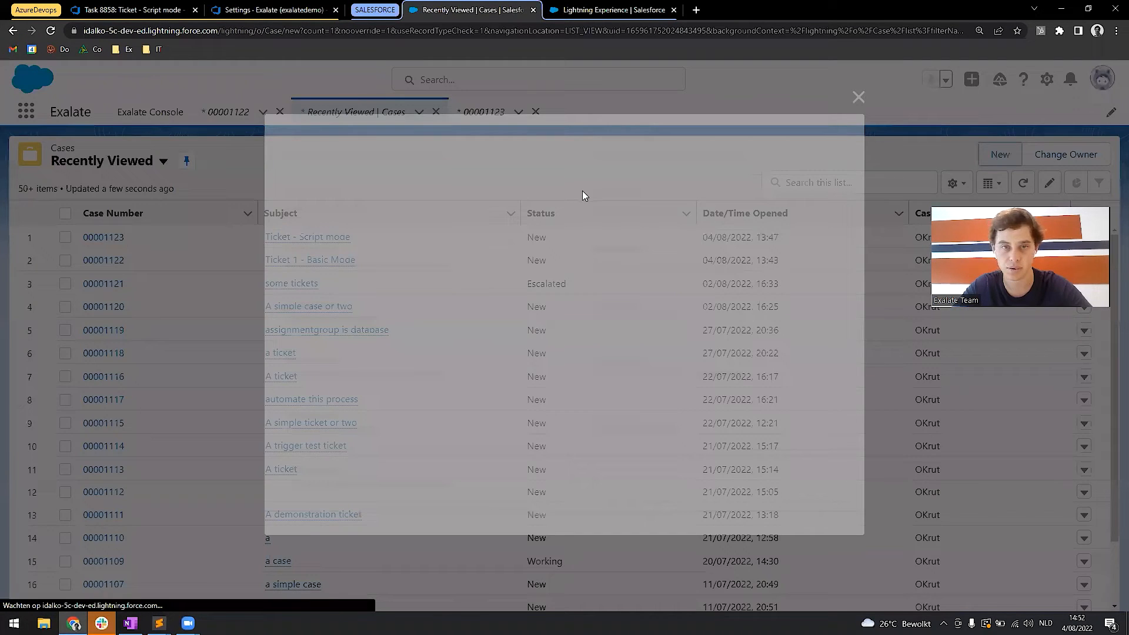
Set the new case's origin to Web and its web company to iDalko.
left_click(705, 266)
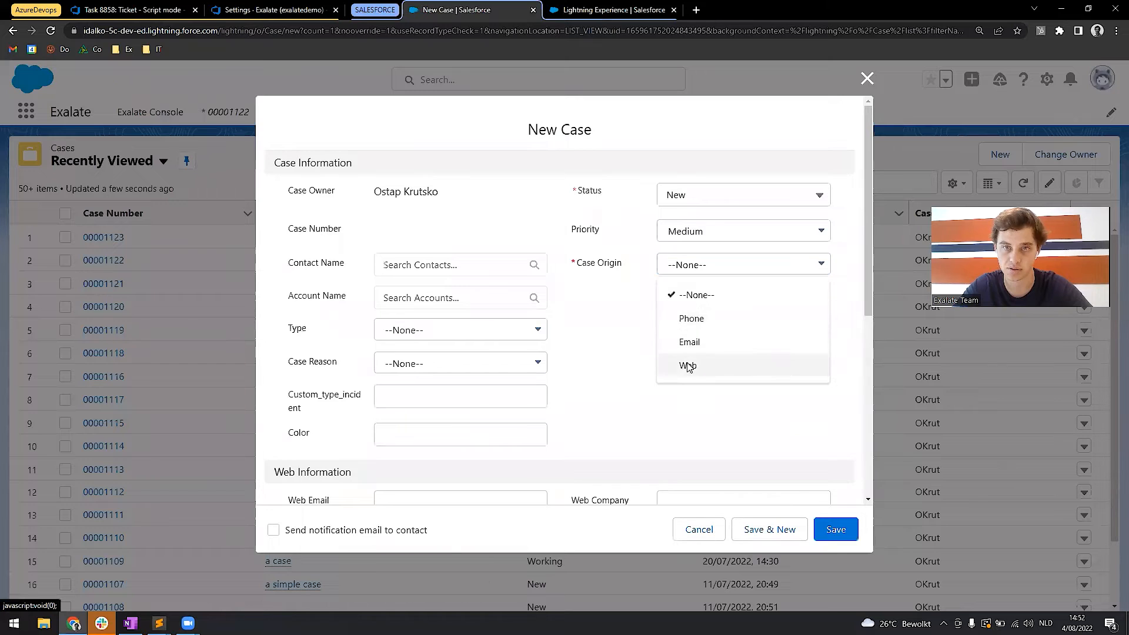
left_click(687, 365)
scroll(541, 294, "down", 3)
left_click(670, 307)
type("iDalko")
Enter the subject "A ticket", description "A longer description" and internal comment "a comment", and save the case.
scroll(681, 314, "down", 1)
scroll(681, 313, "down", 2)
left_click(544, 360)
type("A ticket")
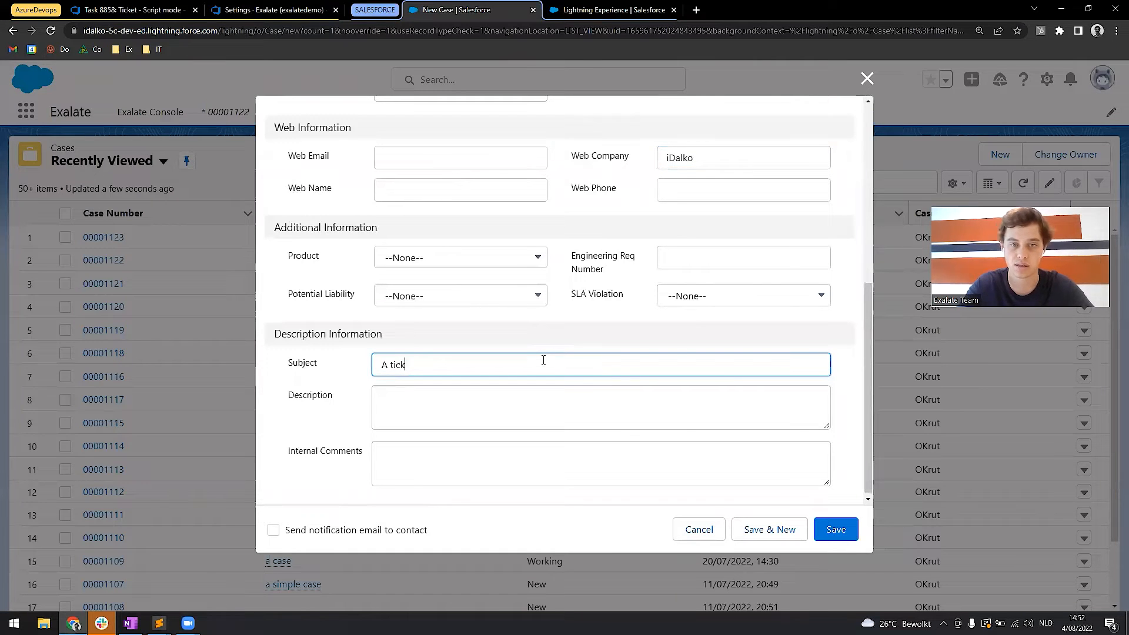
left_click(506, 420)
type("A longer description")
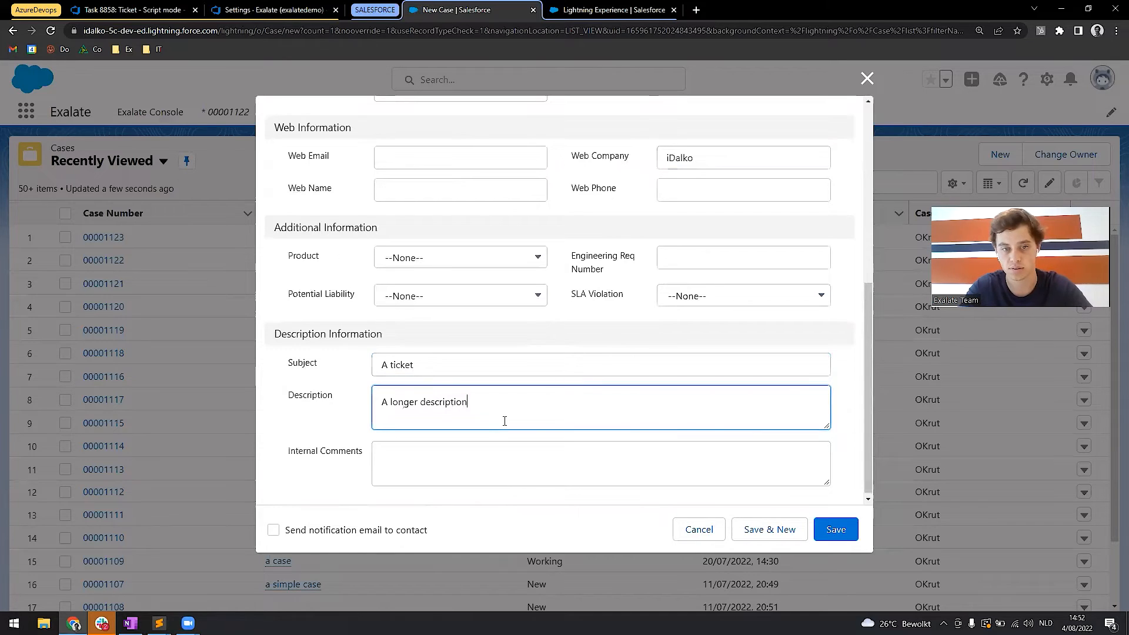
key("Tab")
type("a comment")
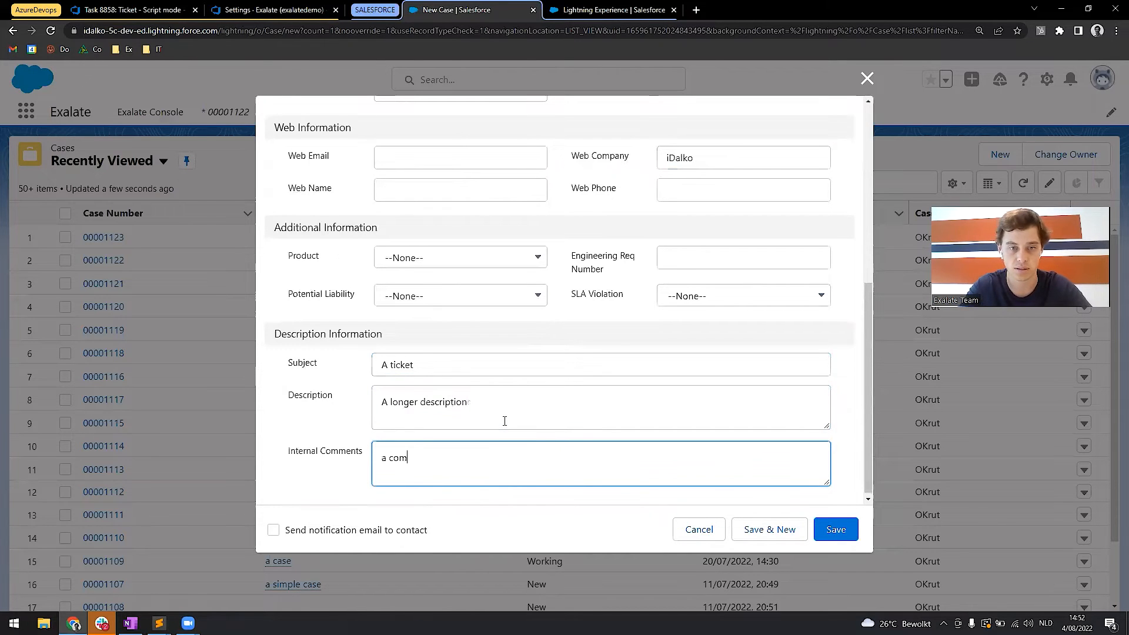
left_click(847, 531)
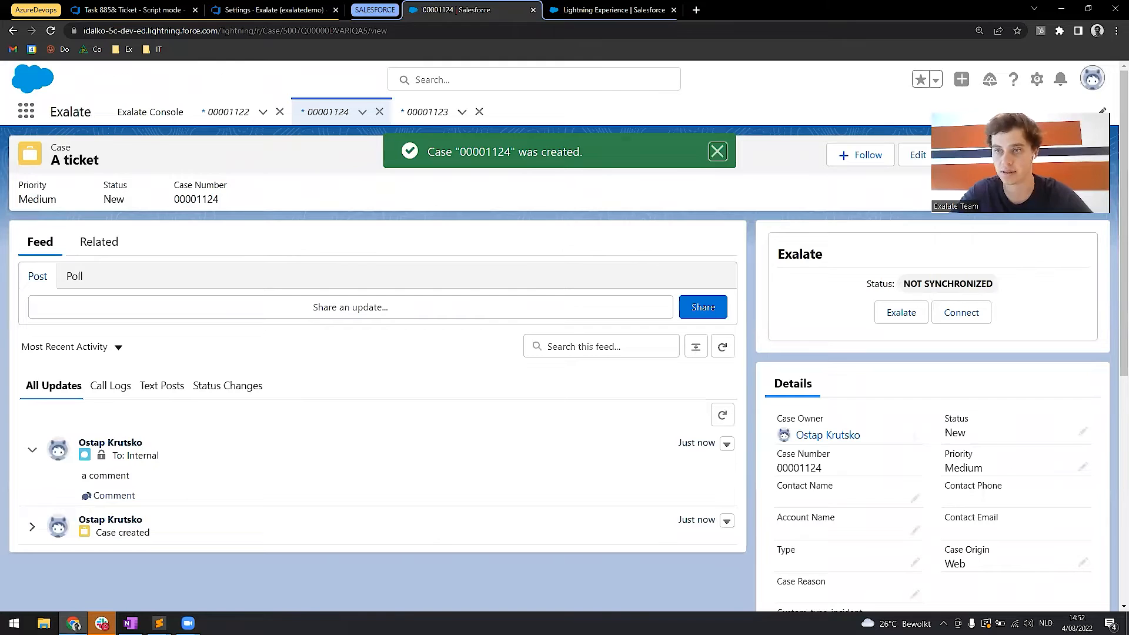
Refresh the new "A ticket" case and check its Exalate synchronization status.
key("F5")
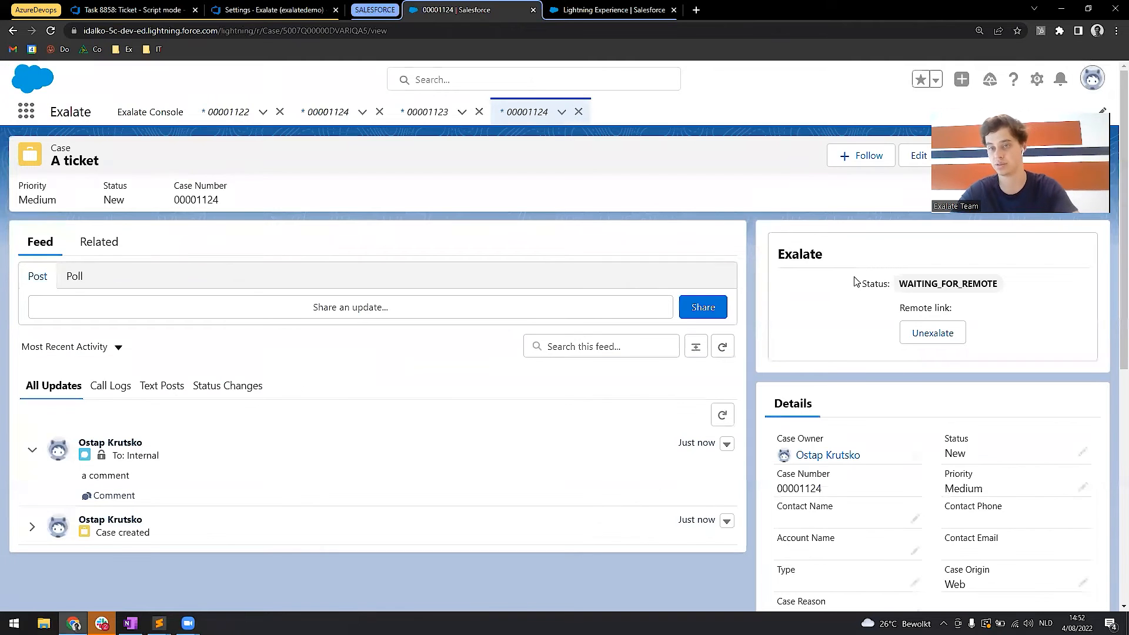
left_click_drag(852, 284, 982, 284)
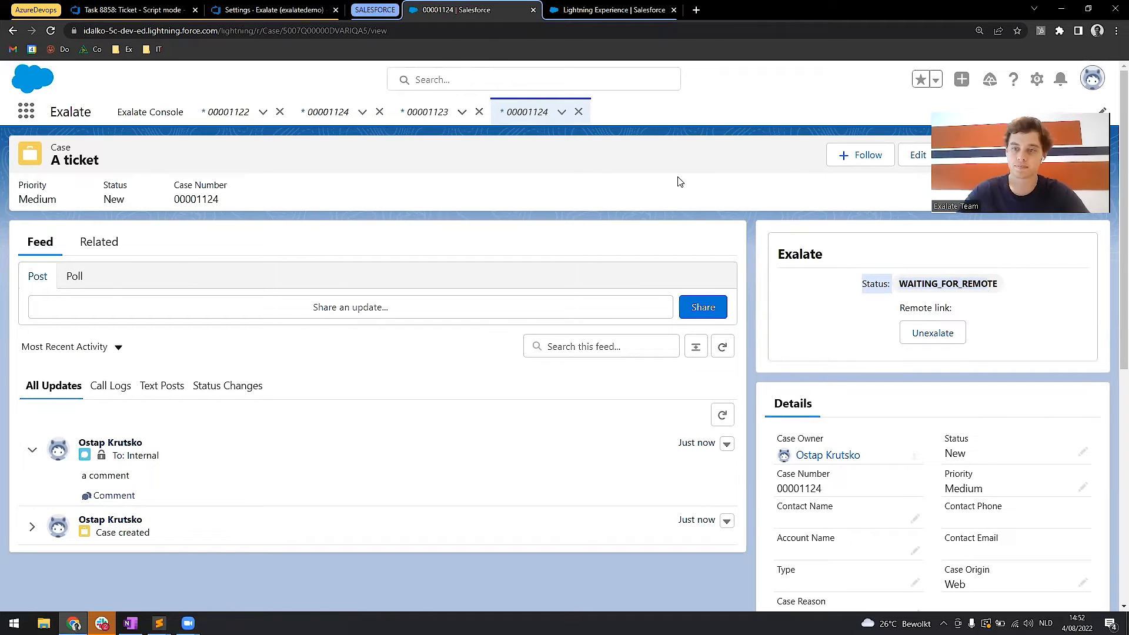
left_click(762, 308)
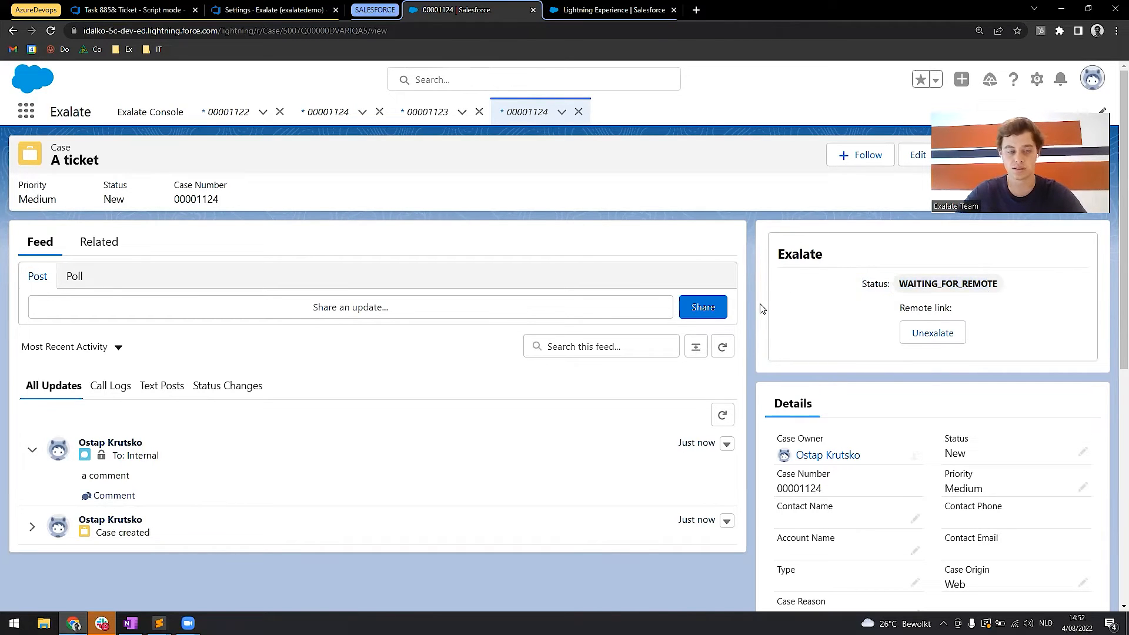
key("F5")
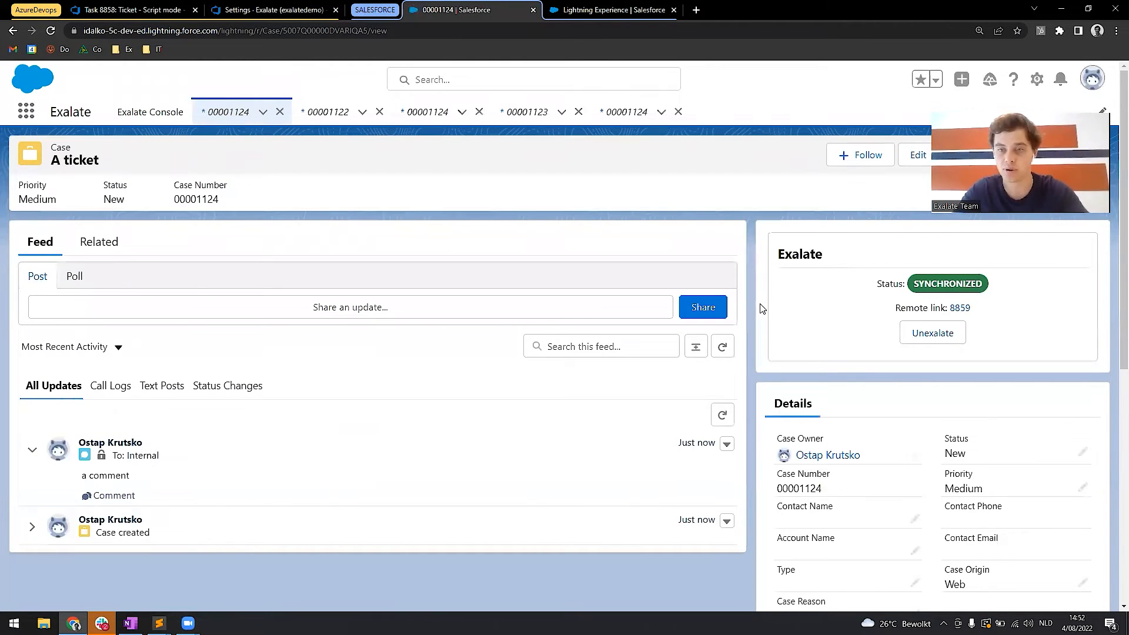
Open the sync rules of the Script_AzureDevops_to_SalesForce connection for editing in the Exalate Console.
left_click(607, 5)
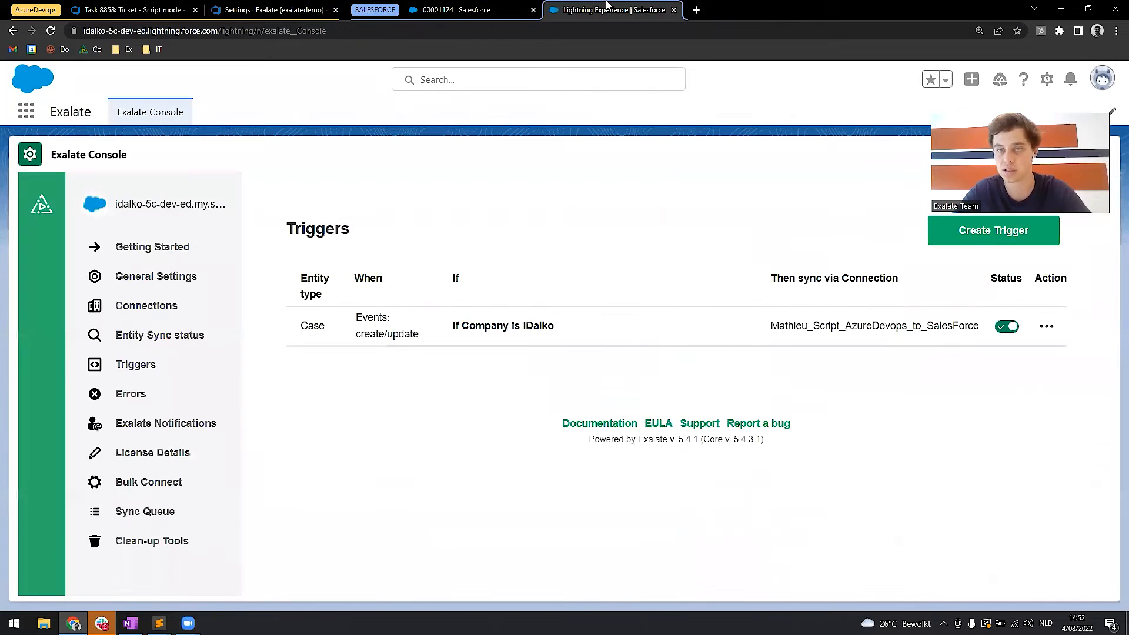
left_click(177, 309)
scroll(449, 436, "down", 3)
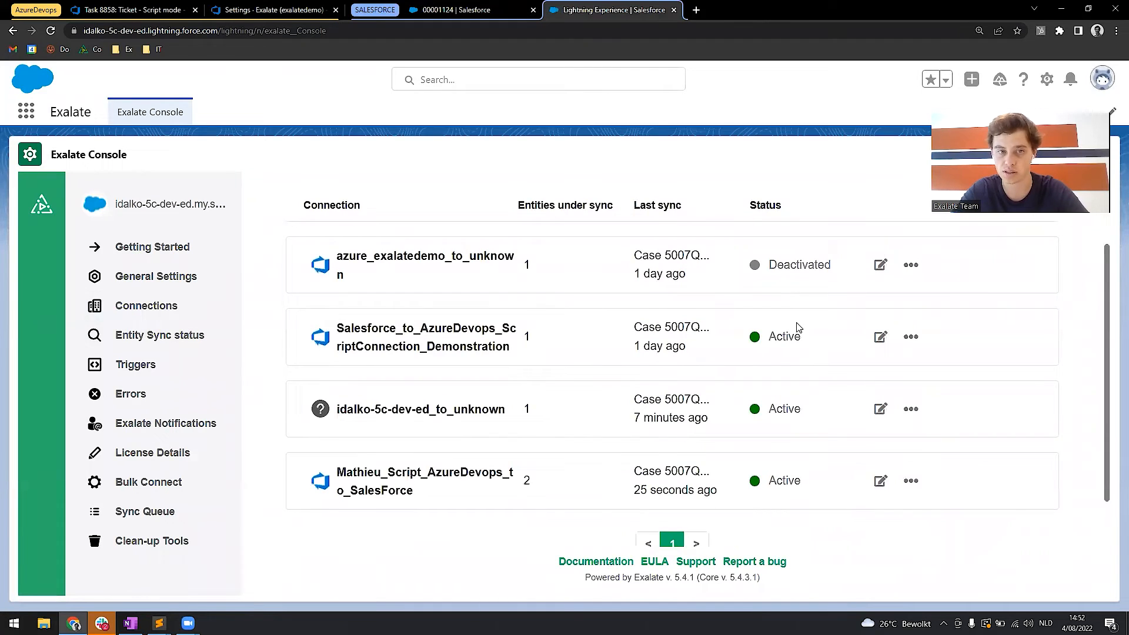
left_click(881, 481)
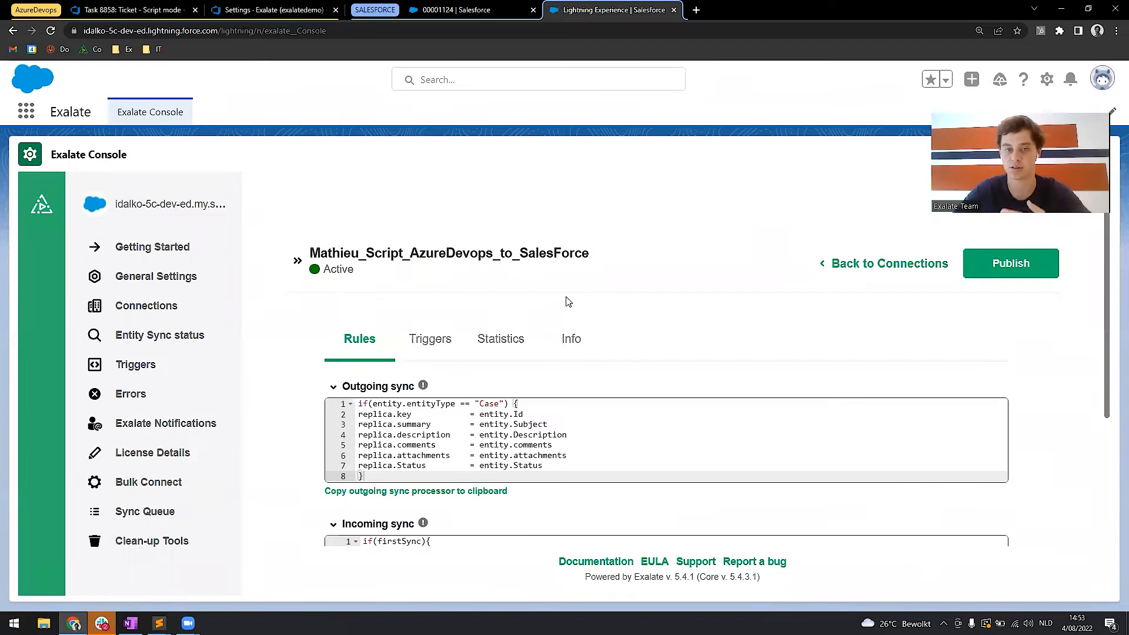
scroll(568, 302, "down", 1)
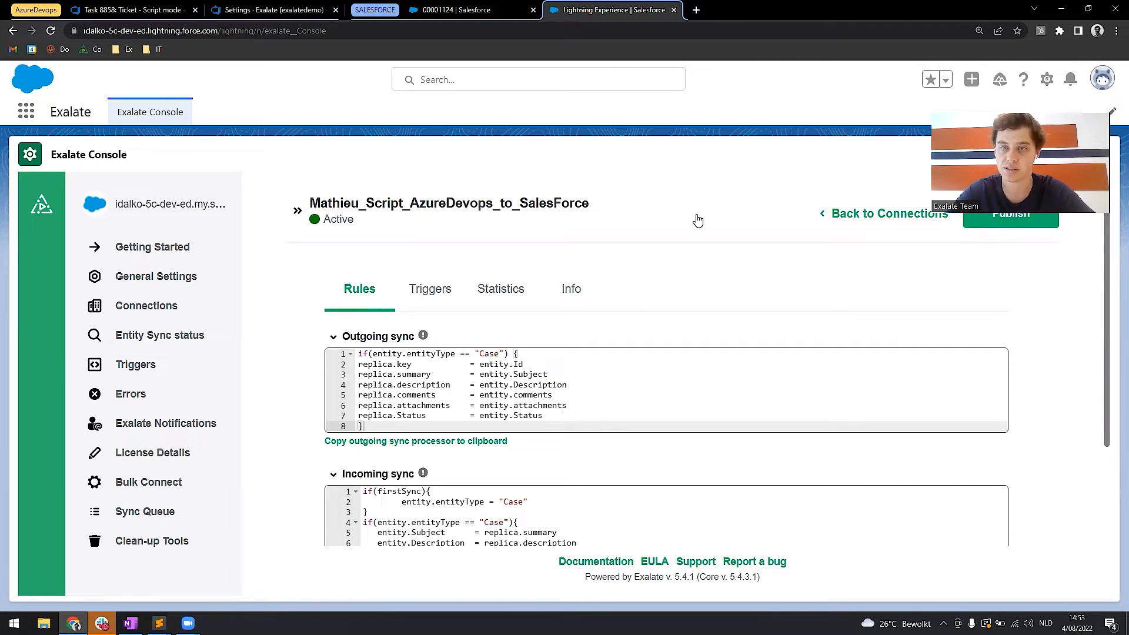
left_click(1116, 30)
left_click(1087, 140)
left_click(1087, 140)
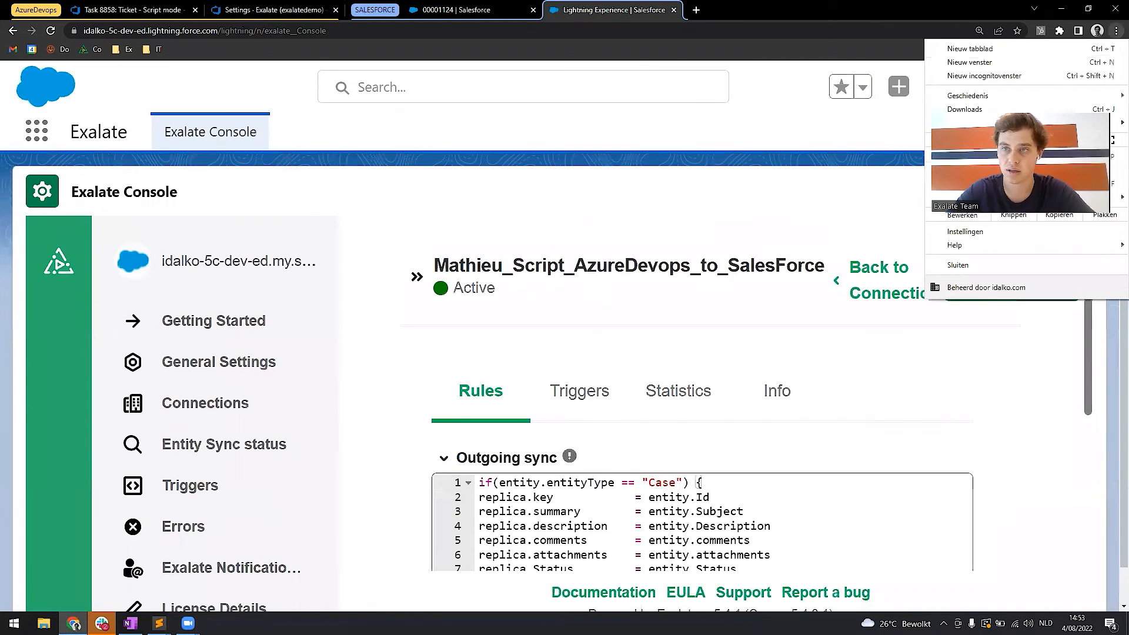
left_click(1037, 140)
left_click(1041, 404)
scroll(725, 421, "down", 1)
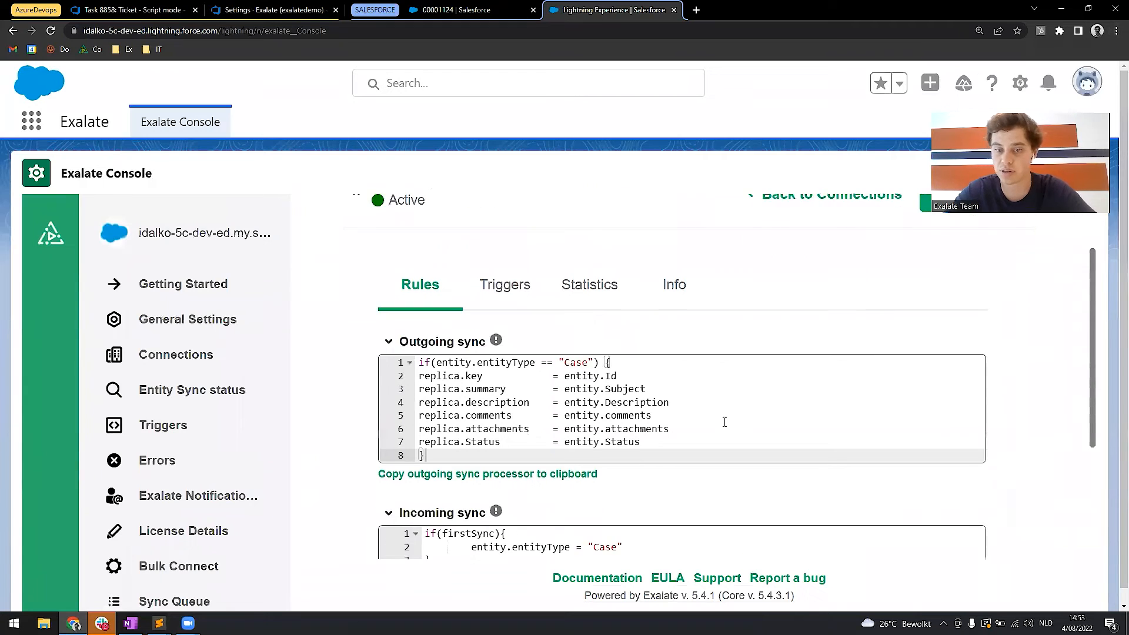
Examine the Id, Subject, Description, comments and attachments mappings in the outgoing sync script.
left_click(613, 375)
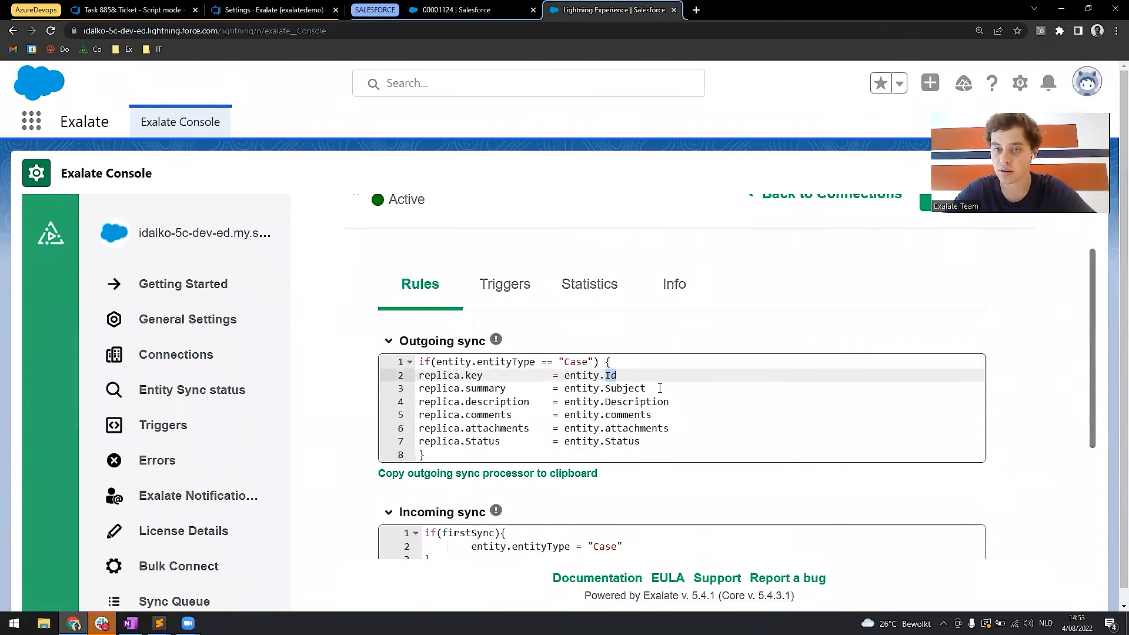
double_click(607, 388)
left_click_drag(669, 402, 606, 415)
left_click(673, 429)
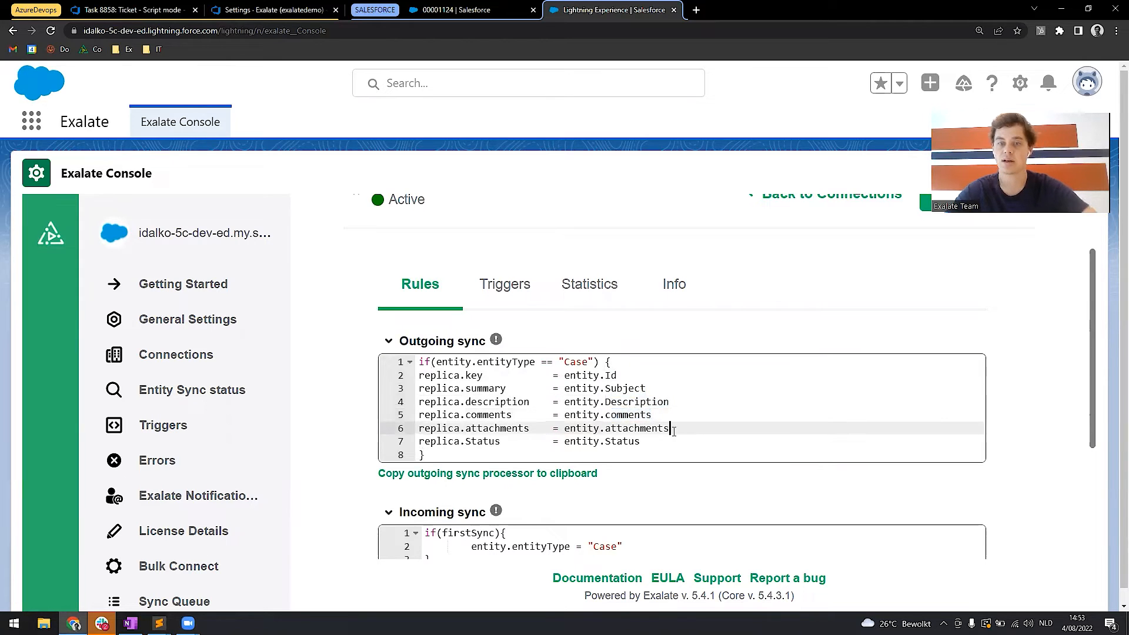
Add an empty line below the Status mapping in the outgoing sync and look up the Color field in the case details.
left_click(647, 446)
key("Return")
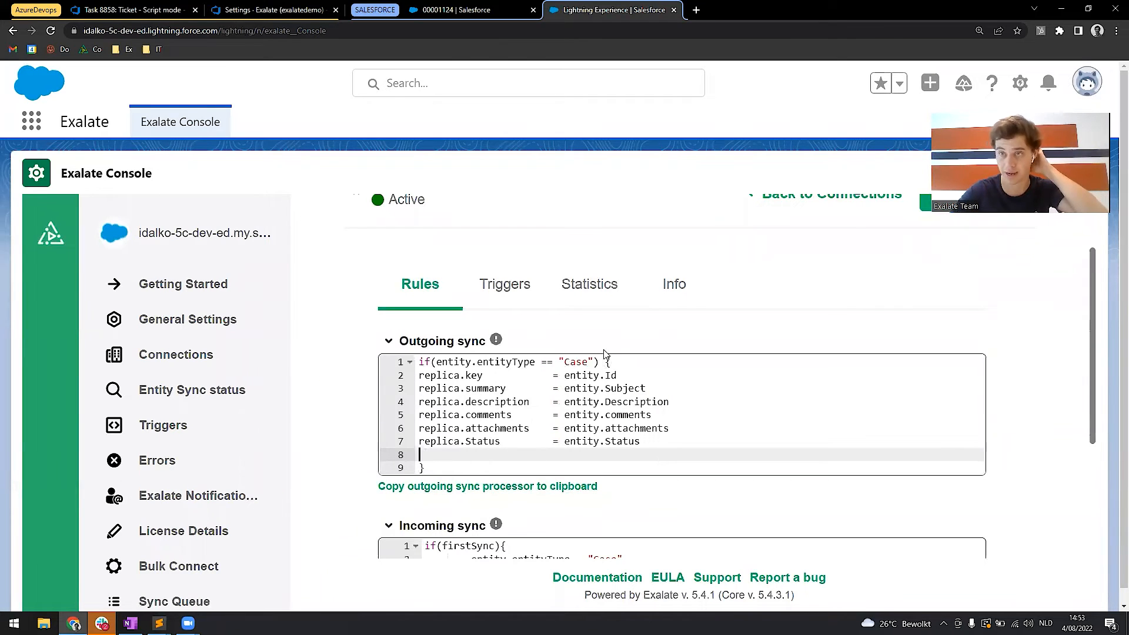
left_click(479, 7)
key("ctrl+plus")
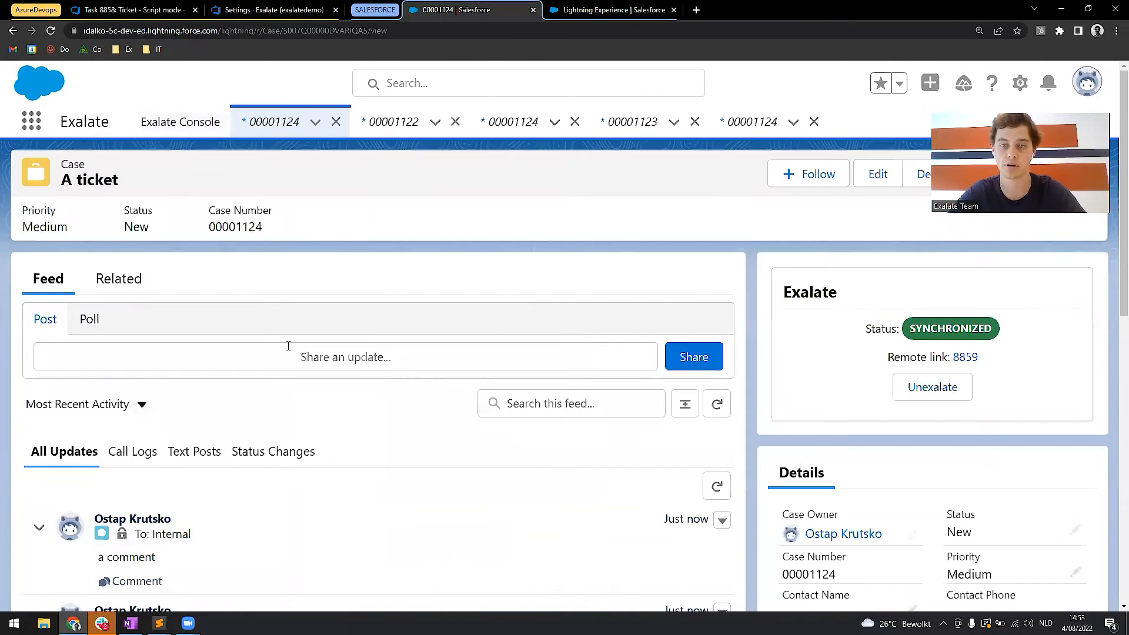
scroll(372, 367, "down", 5)
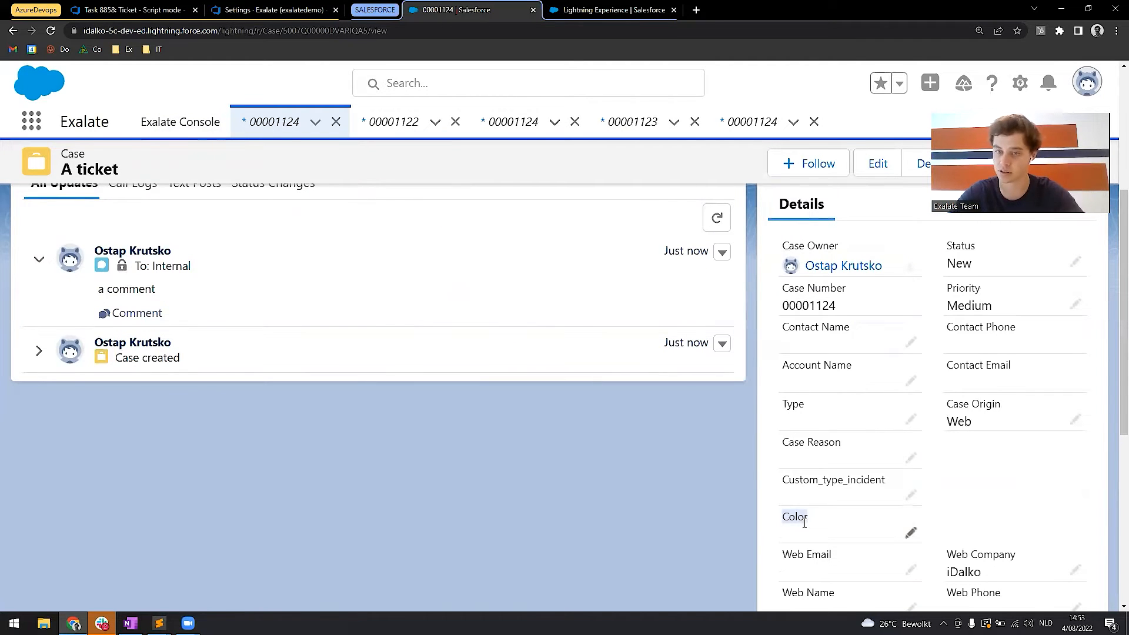
scroll(804, 522, "up", 5)
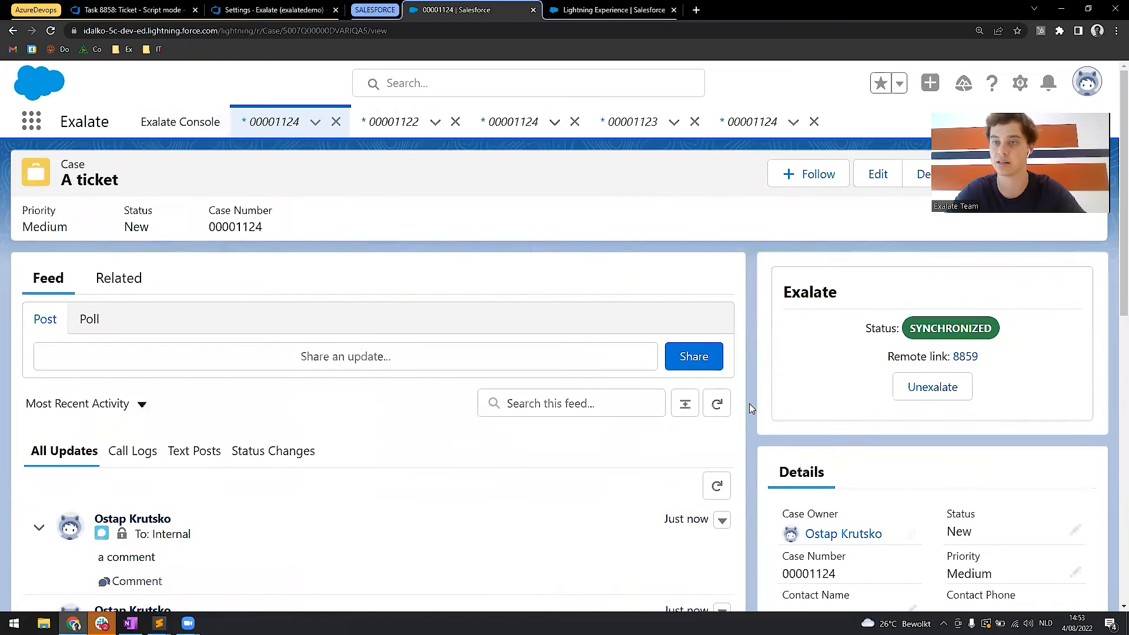
left_click(593, 6)
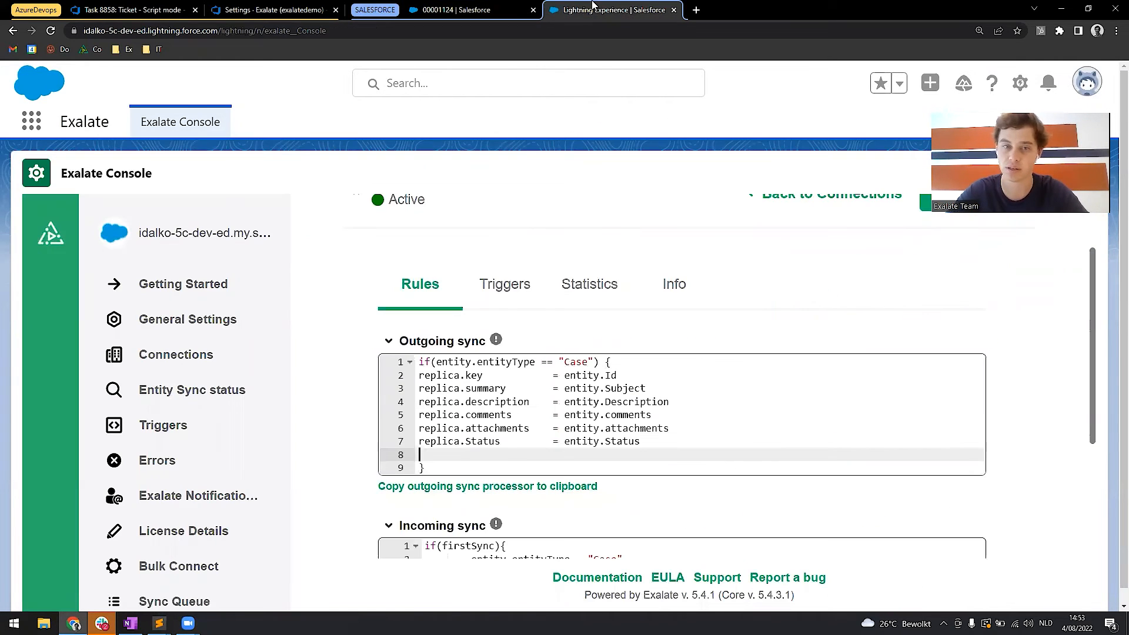
Write replica."Color" = entity. on the new line of the outgoing sync script.
type("plica.c")
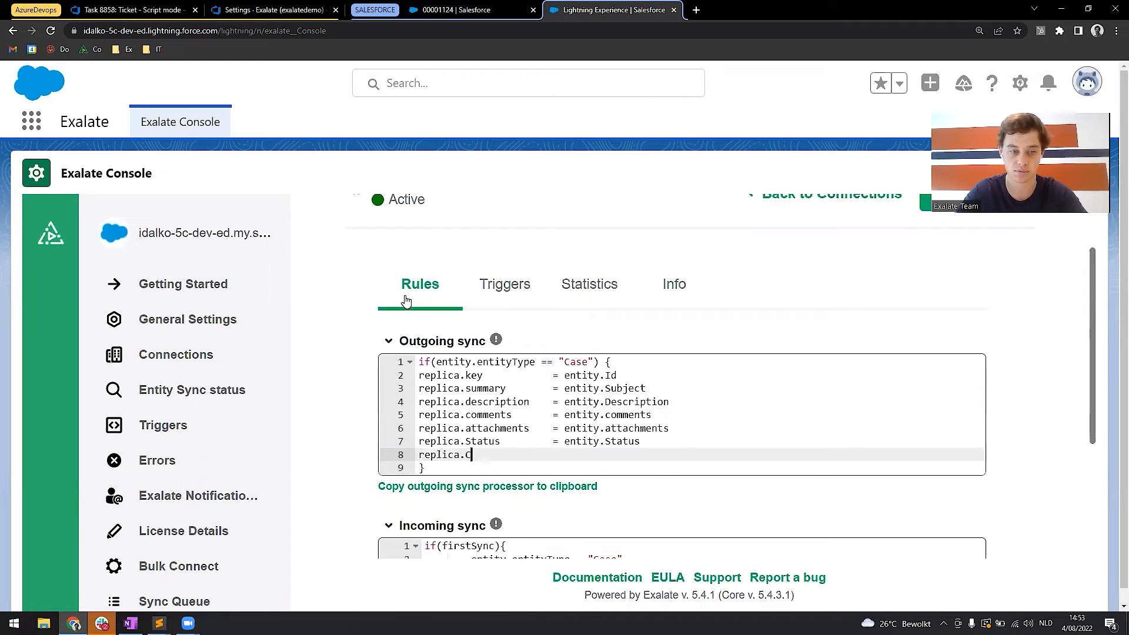
key("BackSpace")
type("\"Color\"")
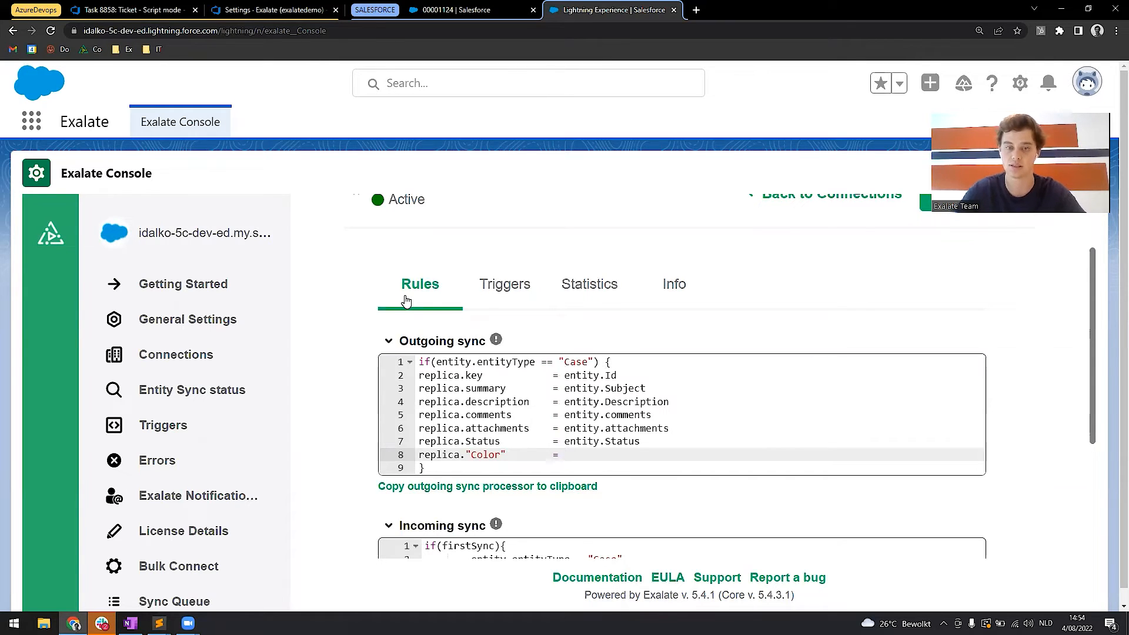
type("        = entity.")
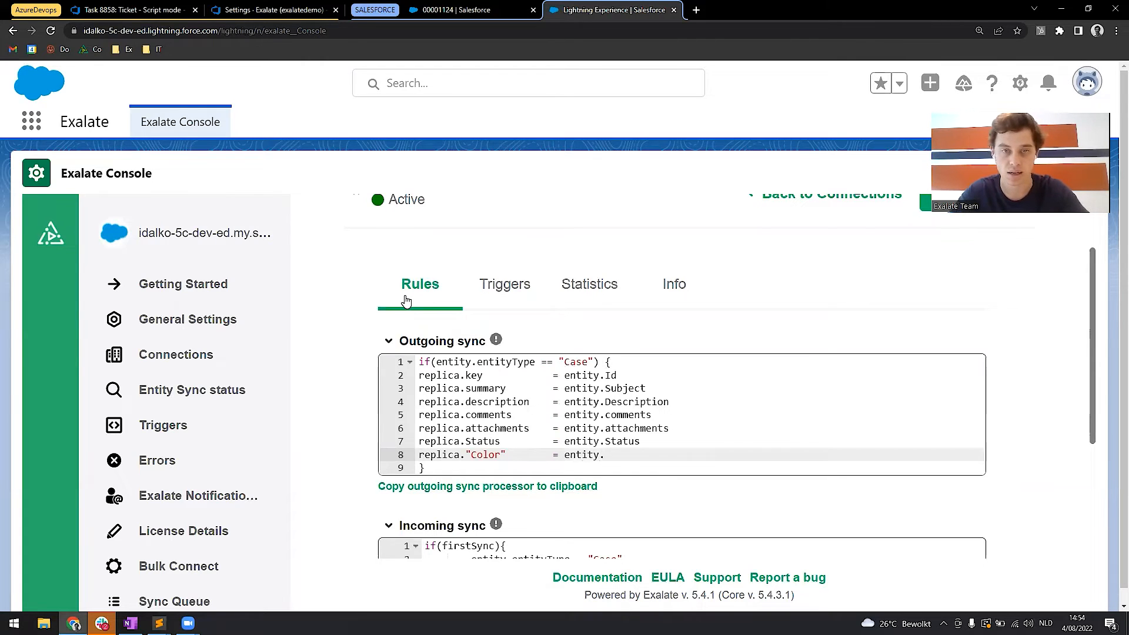
Complete the outgoing Color mapping with Color__c, copied from the entity.Color__c note in Sublime Text.
key("alt+Tab")
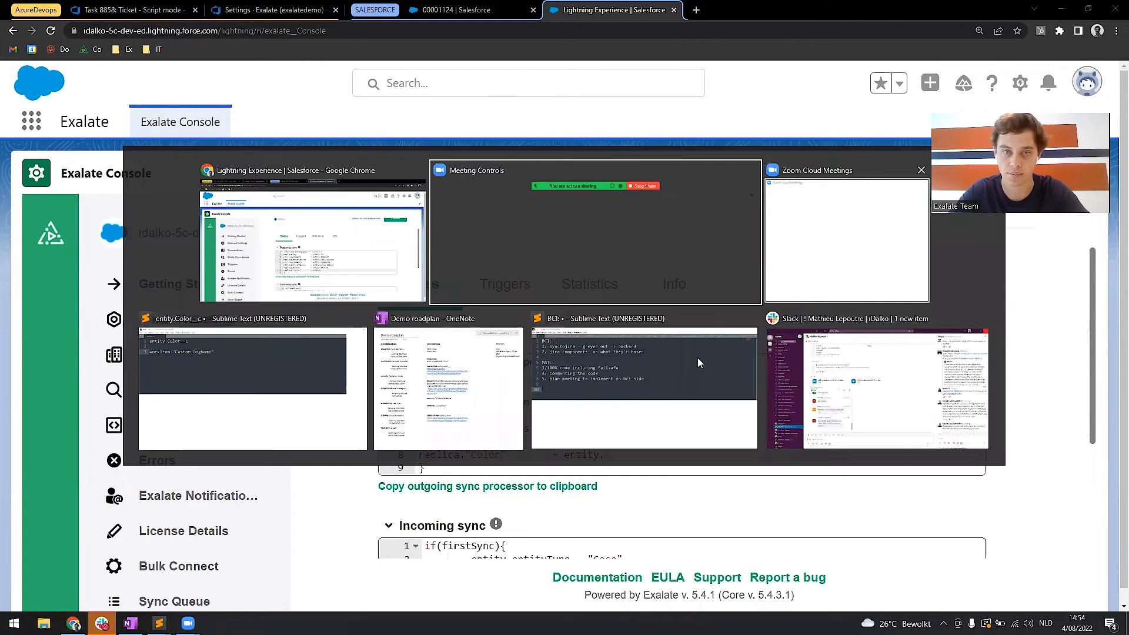
left_click(290, 412)
left_click_drag(424, 404, 299, 396)
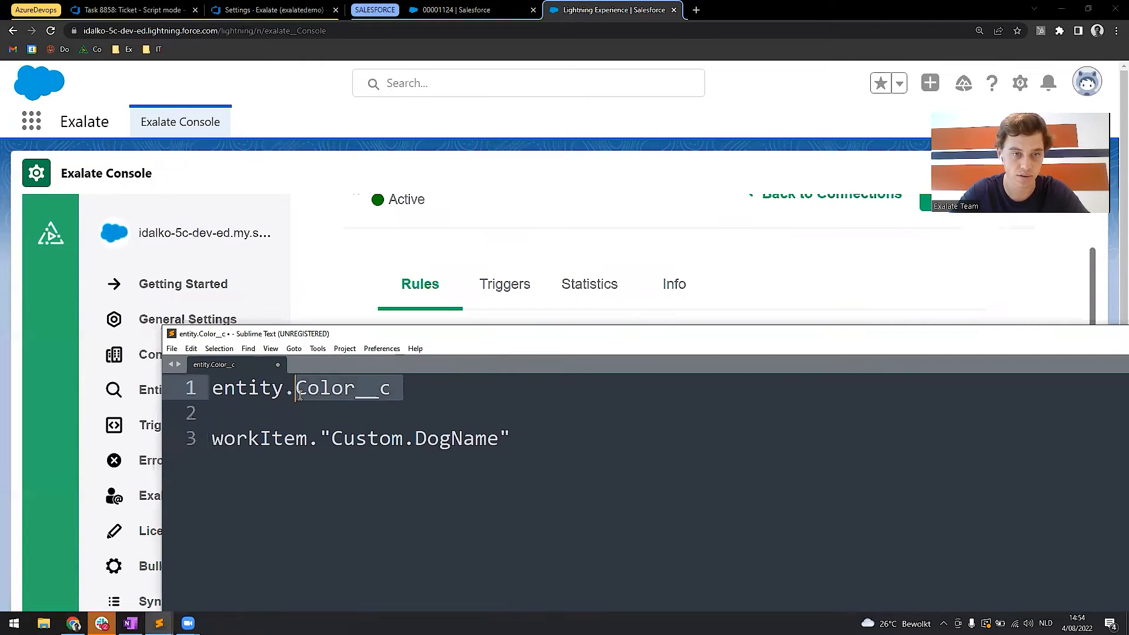
key("ctrl+c")
key("alt+Tab")
key("ctrl+v")
key("Return")
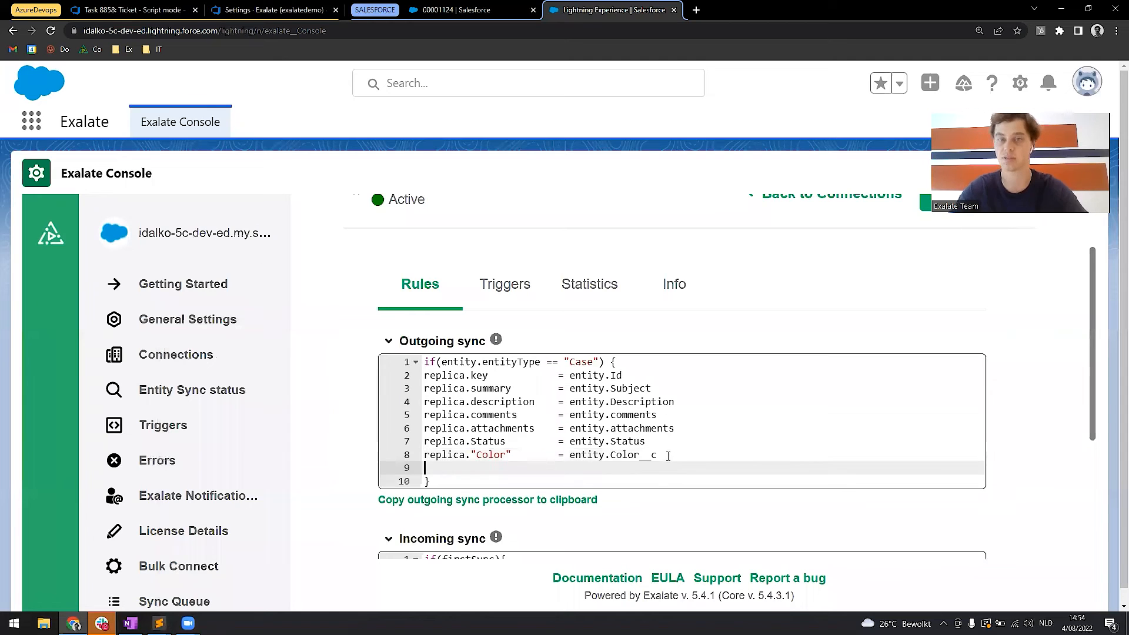
left_click(689, 456)
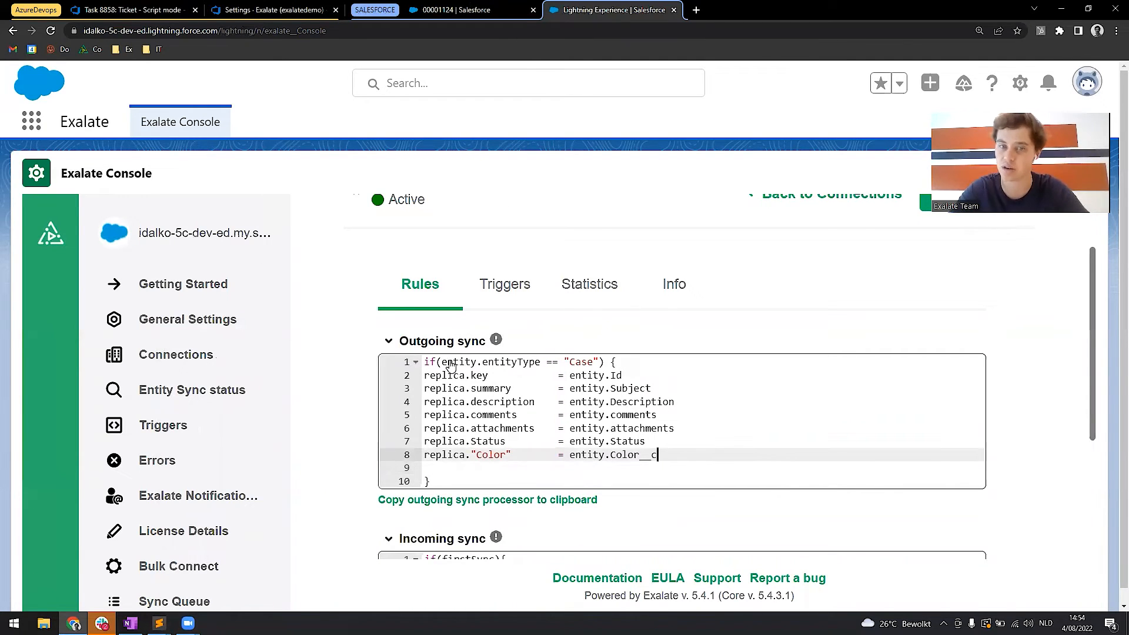
mouse_move(496, 340)
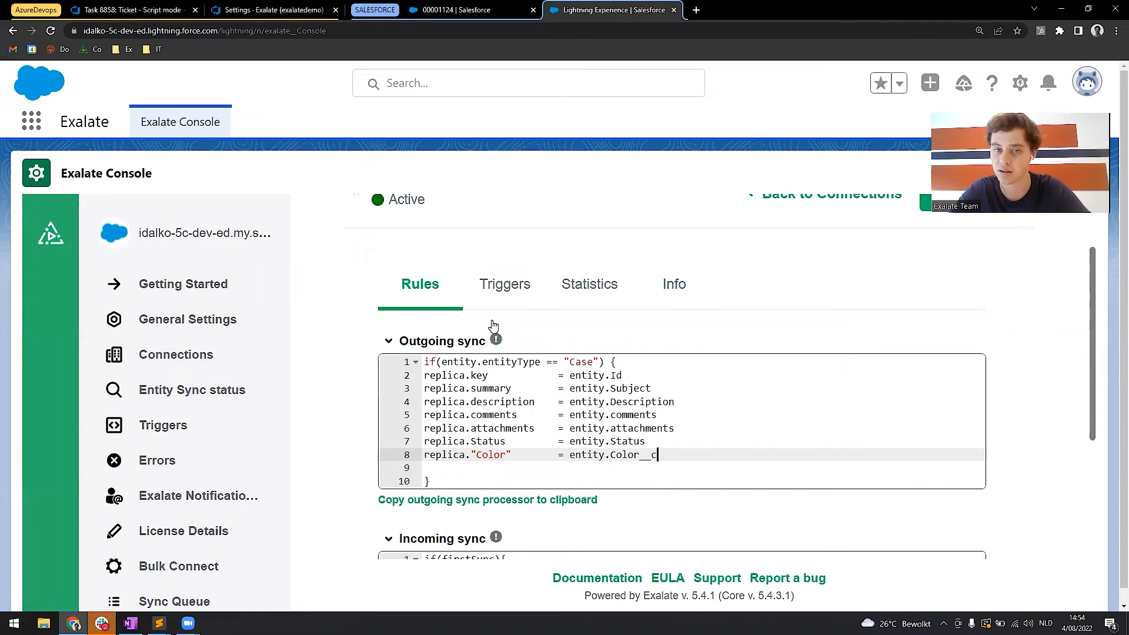
left_click_drag(659, 455, 605, 457)
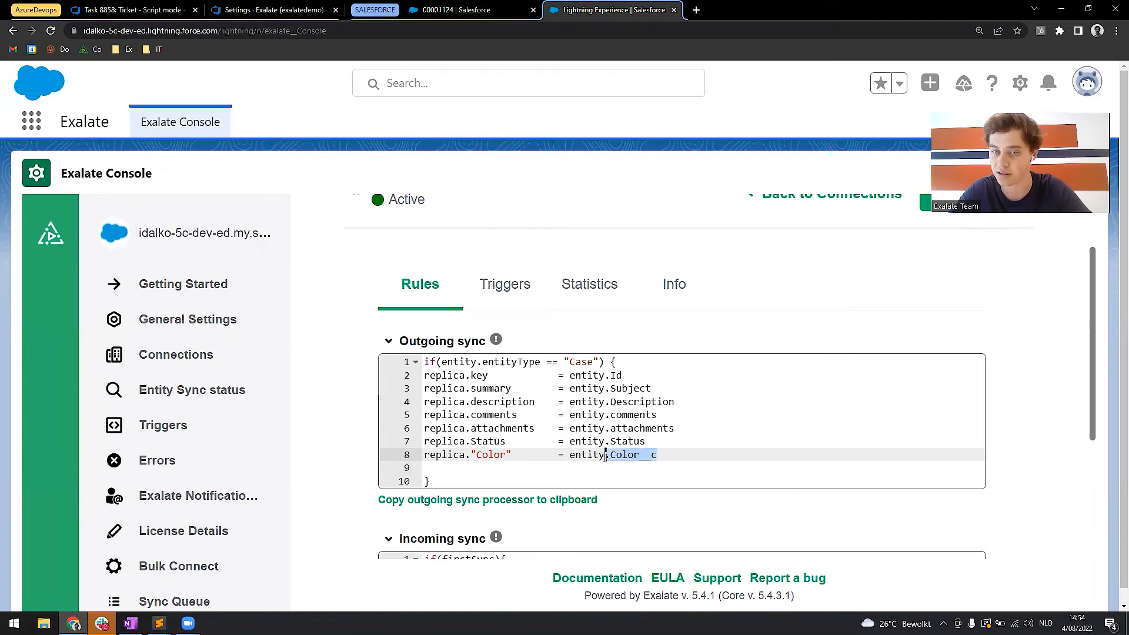
Review the Id, Subject and Color mappings in the outgoing sync script and publish the updated Salesforce connection rules.
left_click(662, 455)
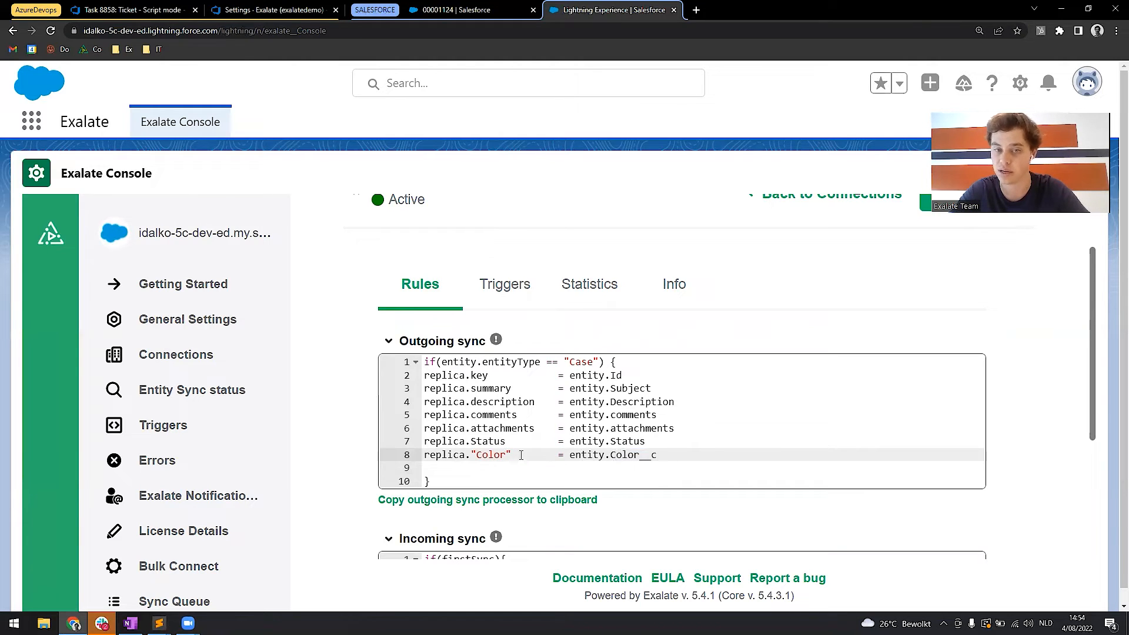
mouse_move(625, 374)
left_mouse_down()
mouse_move(610, 376)
mouse_move(616, 389)
left_mouse_up()
double_click(444, 375)
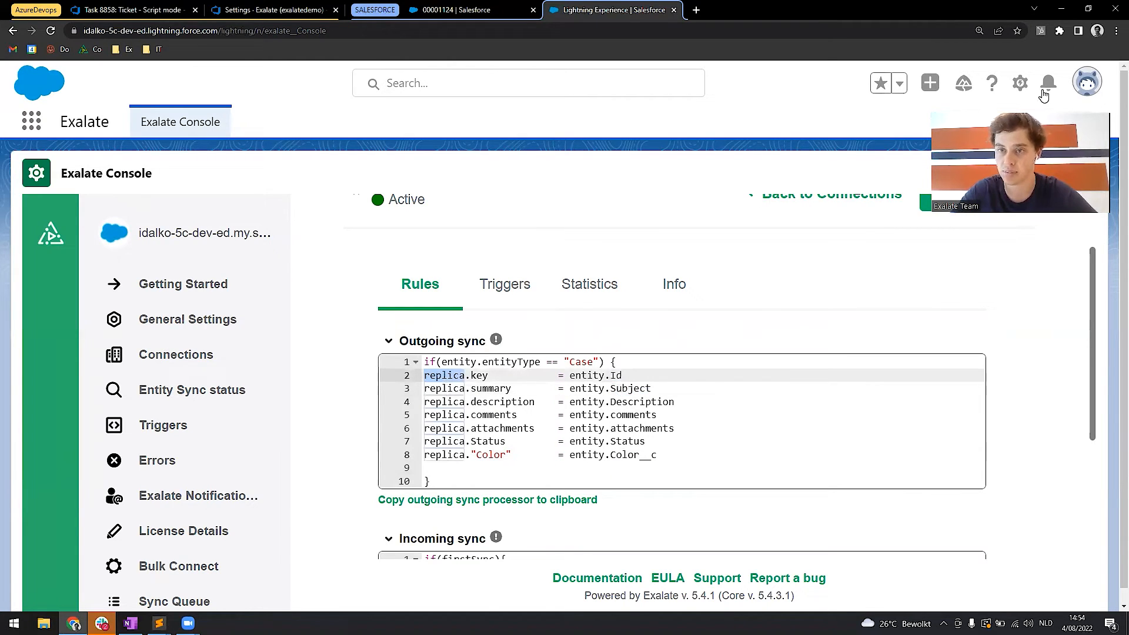
scroll(944, 298, "up", 2)
left_click(948, 306)
scroll(576, 404, "down", 3)
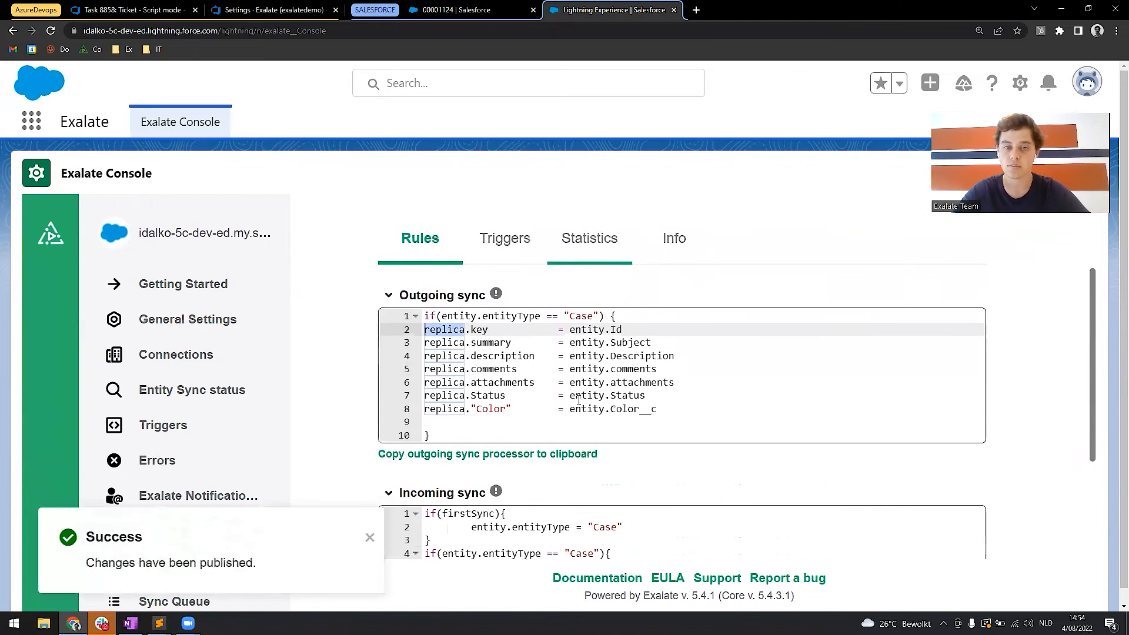
Set the Color field of the "A ticket" case to Blue and save the case.
left_click(441, 10)
scroll(807, 582, "down", 4)
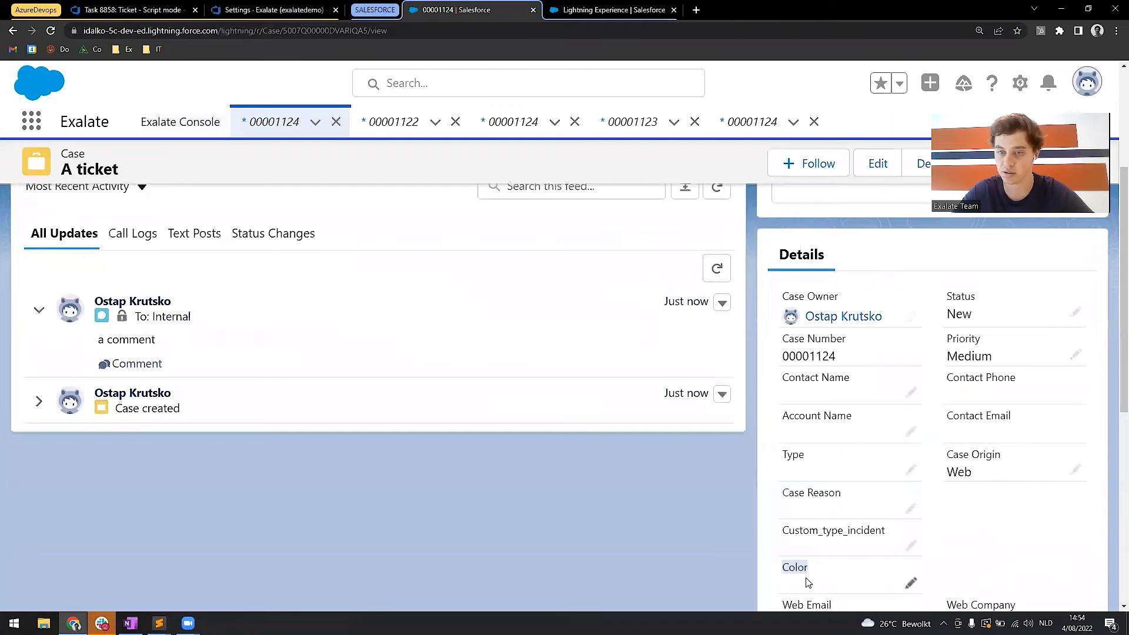
left_click(910, 583)
type("Blue")
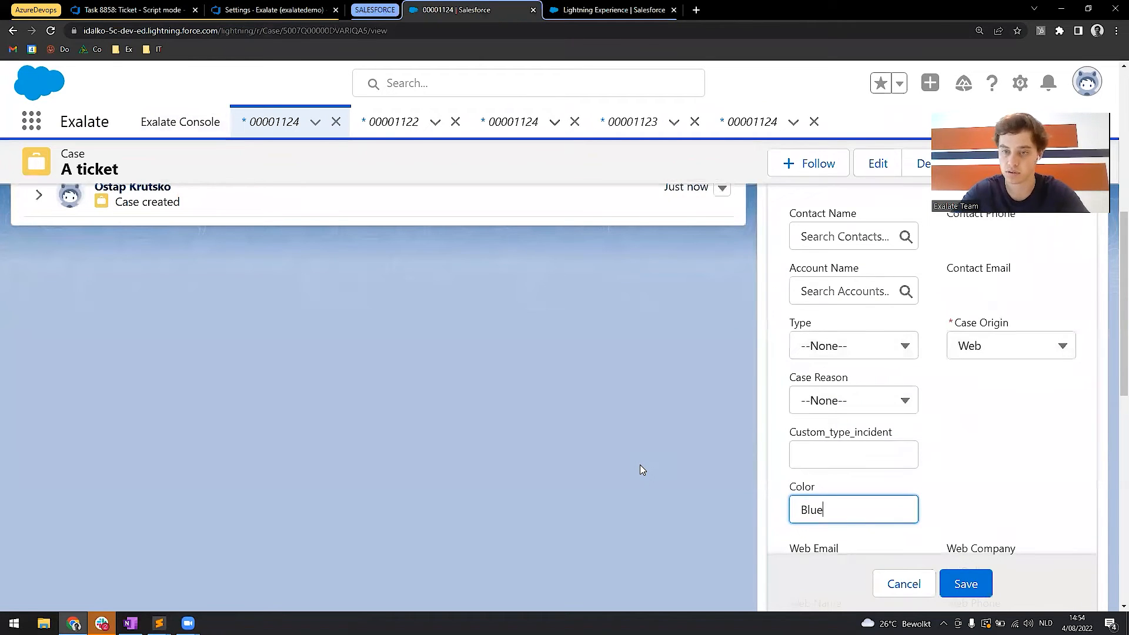
left_click(967, 585)
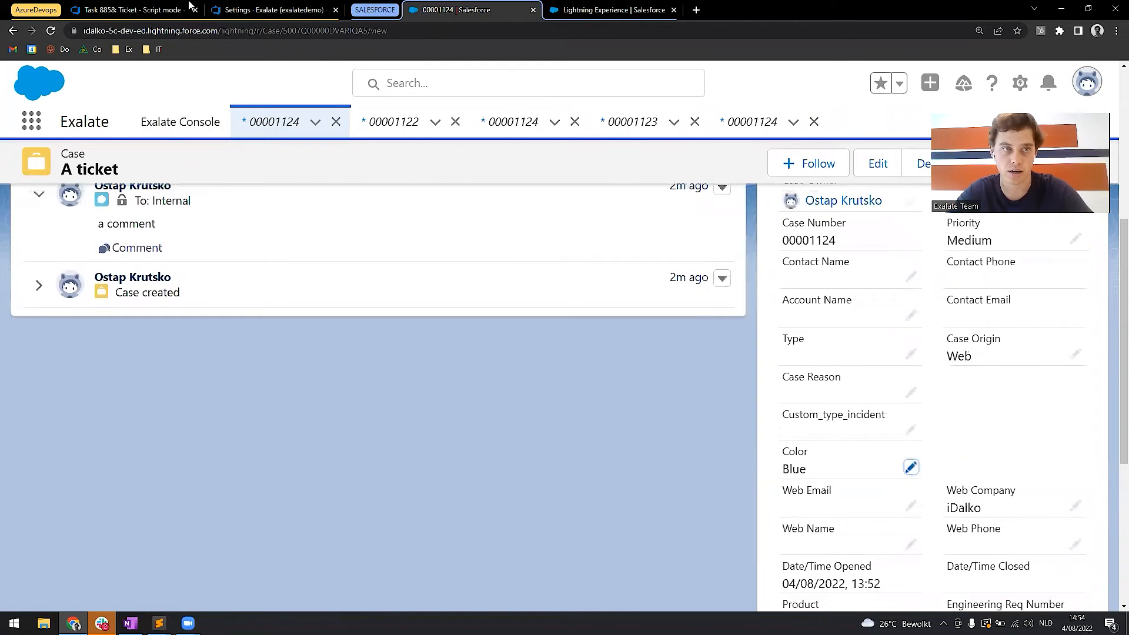
Open the active Azure DevOps to Salesforce connection for editing in the Azure DevOps Exalate console.
left_click(247, 7)
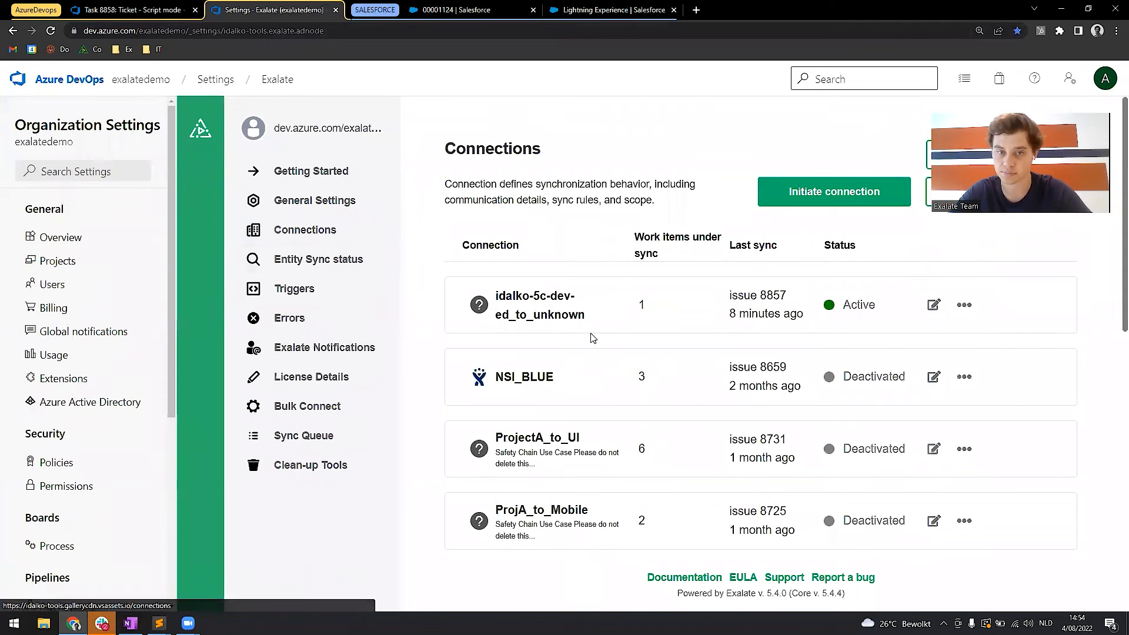
scroll(579, 340, "down", 8)
scroll(581, 343, "down", 2)
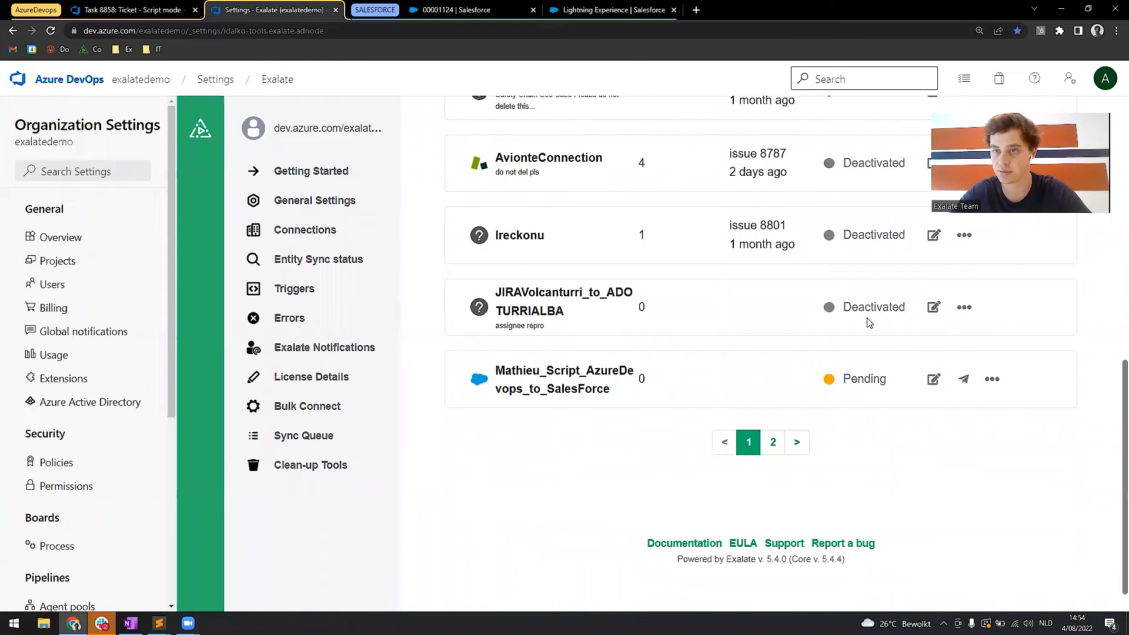
scroll(870, 323, "up", 10)
scroll(821, 403, "down", 9)
scroll(820, 405, "up", 5)
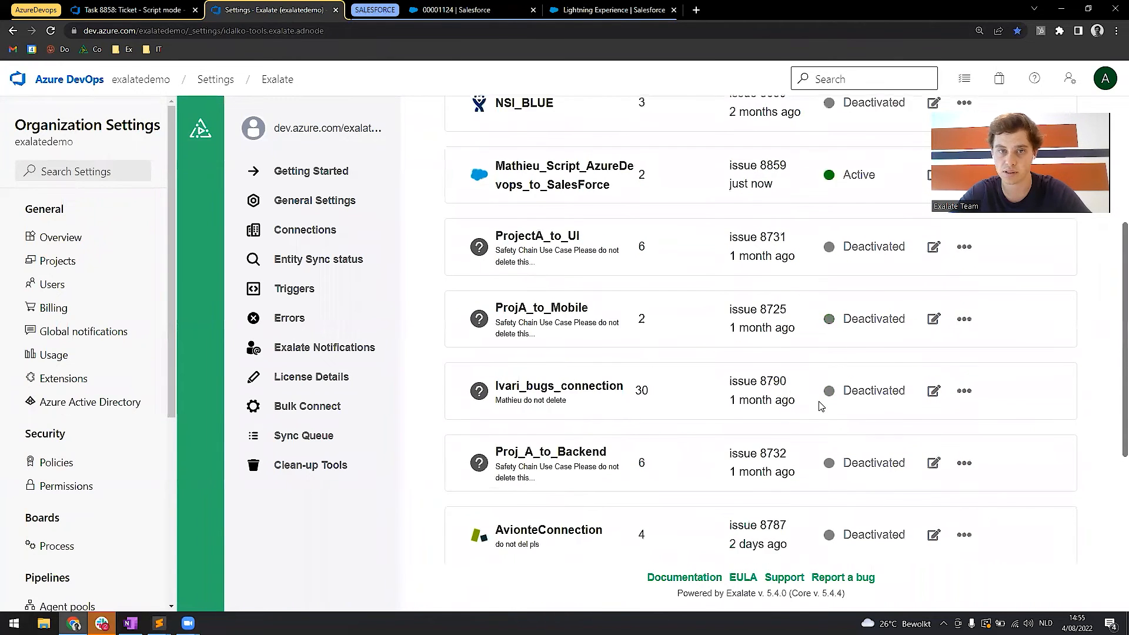
scroll(820, 403, "up", 1)
double_click(641, 253)
scroll(660, 284, "up", 1)
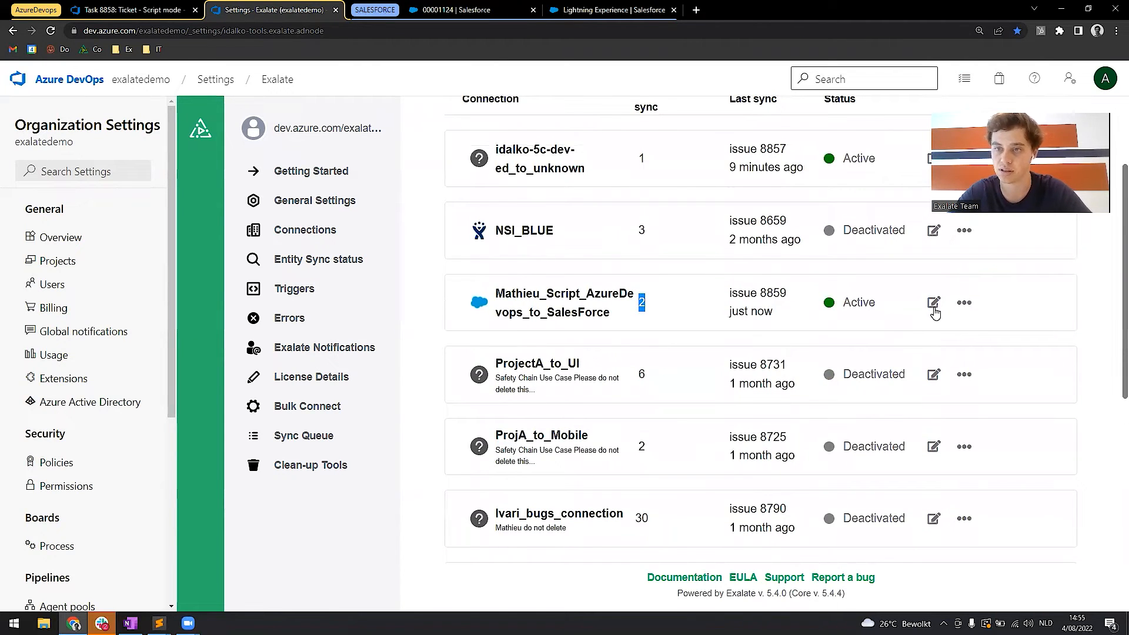
left_click(934, 303)
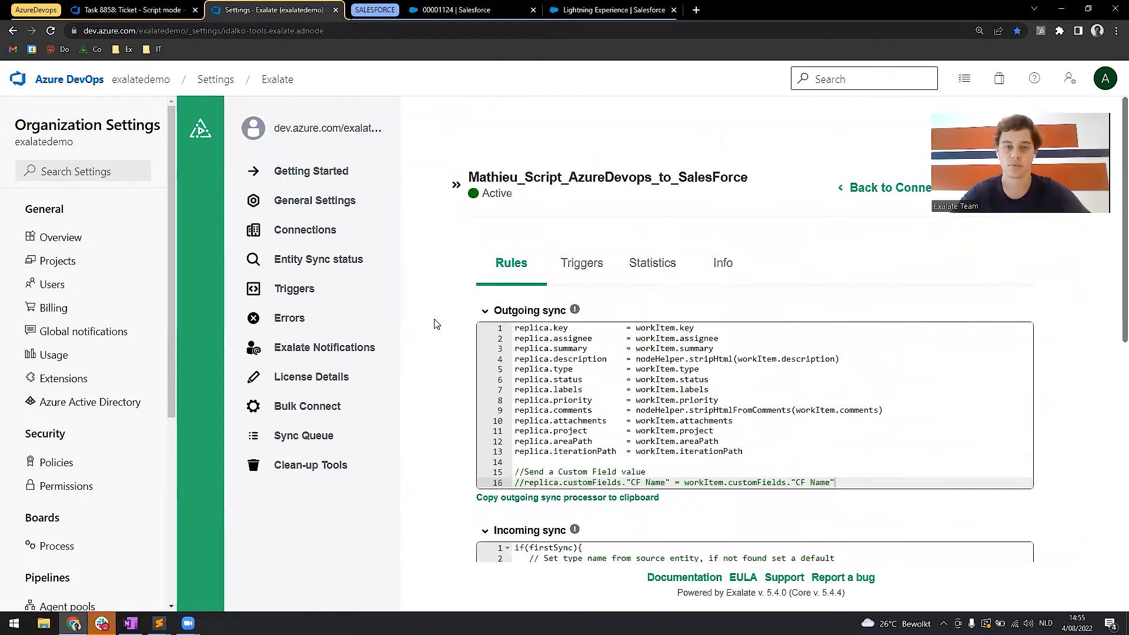
Insert empty lines below the workItem.priority mapping in the incoming sync script.
scroll(471, 357, "down", 2)
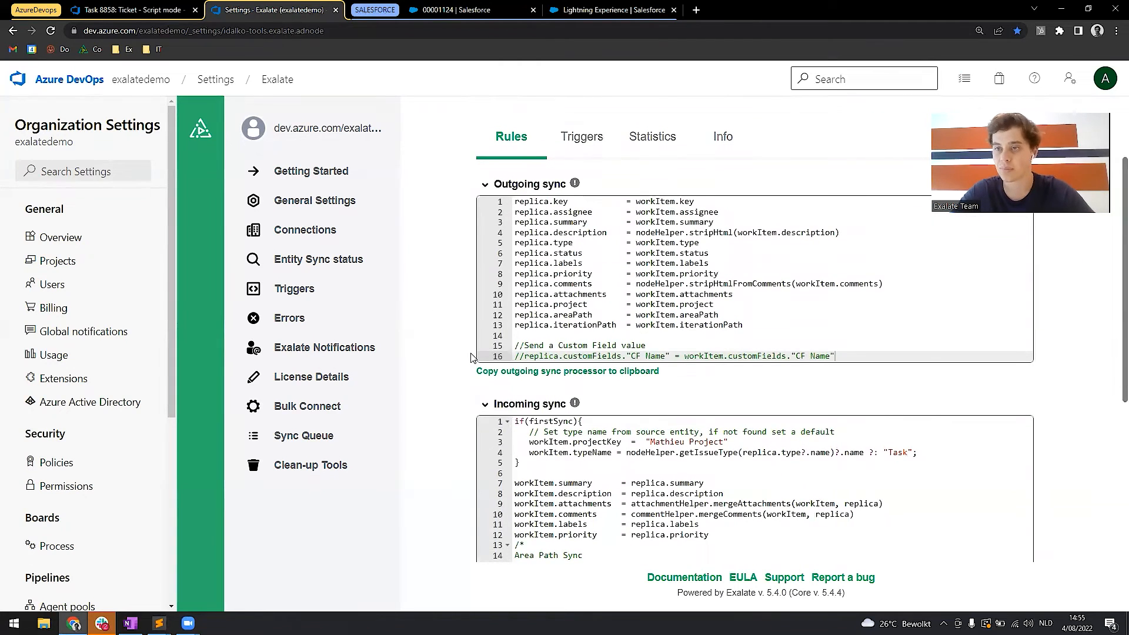
scroll(471, 357, "down", 1)
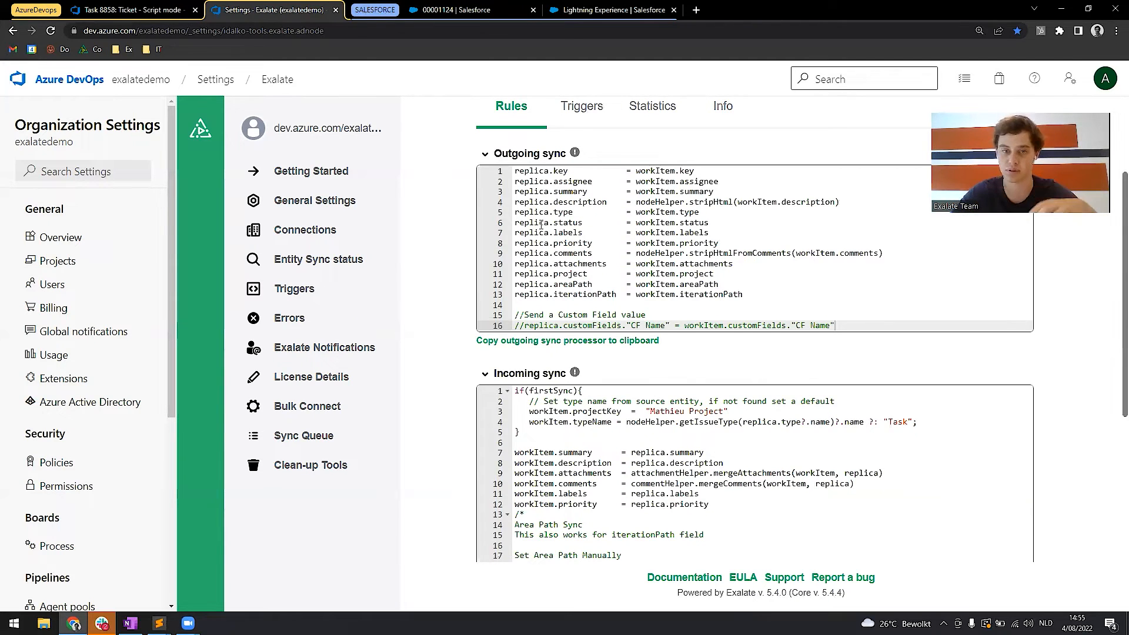
scroll(541, 225, "down", 3)
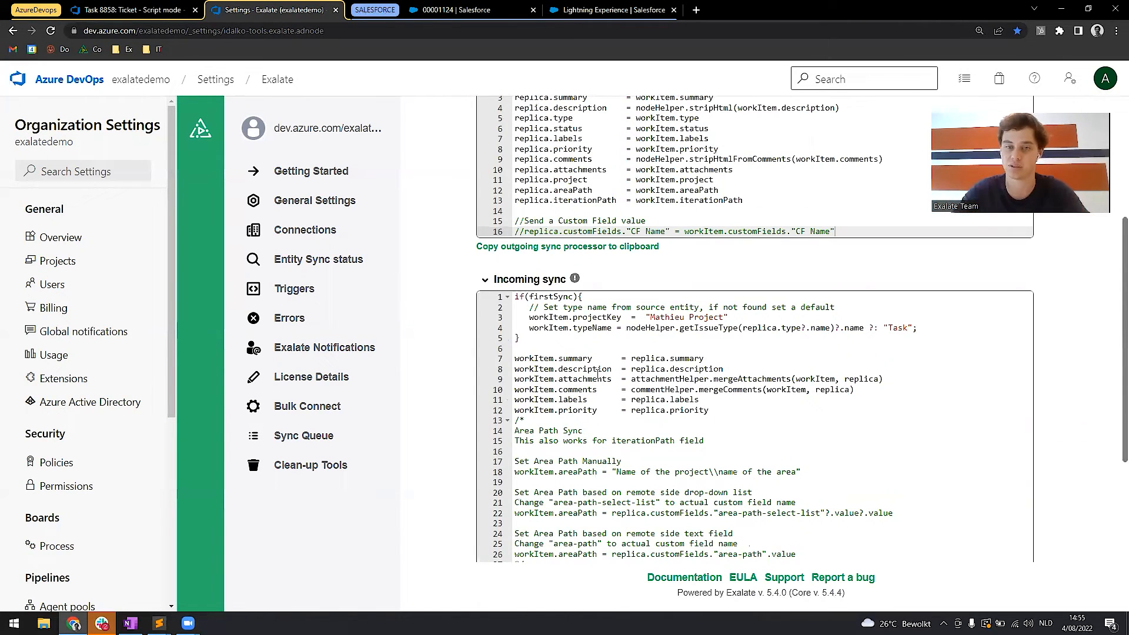
left_click(713, 411)
key("Return")
key("Return")
key("Return")
key("Return")
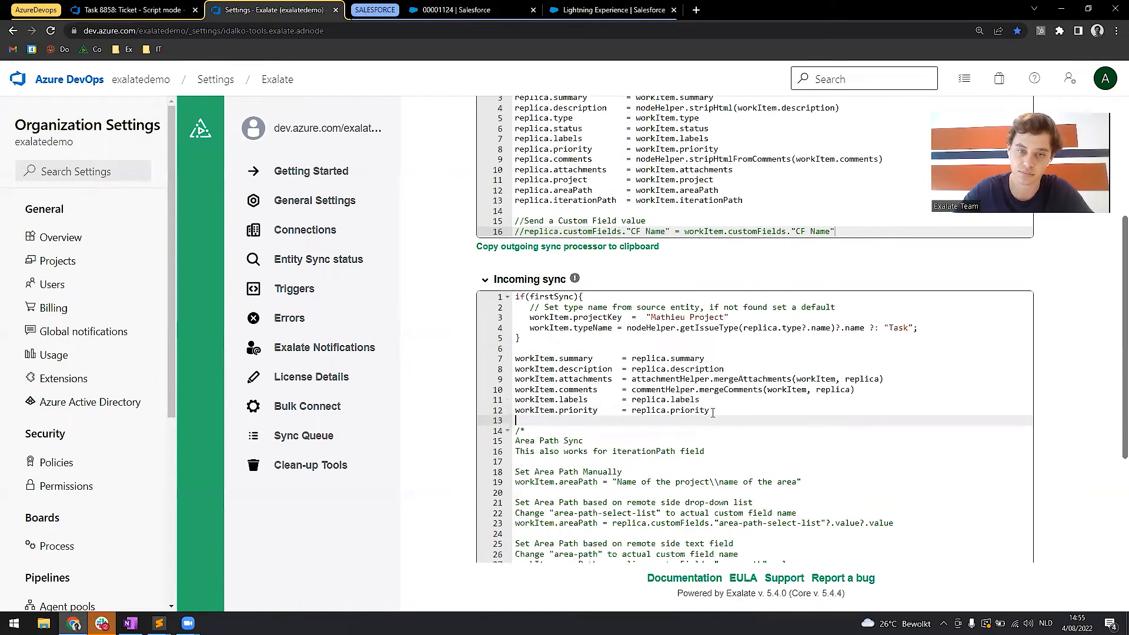
key("Up")
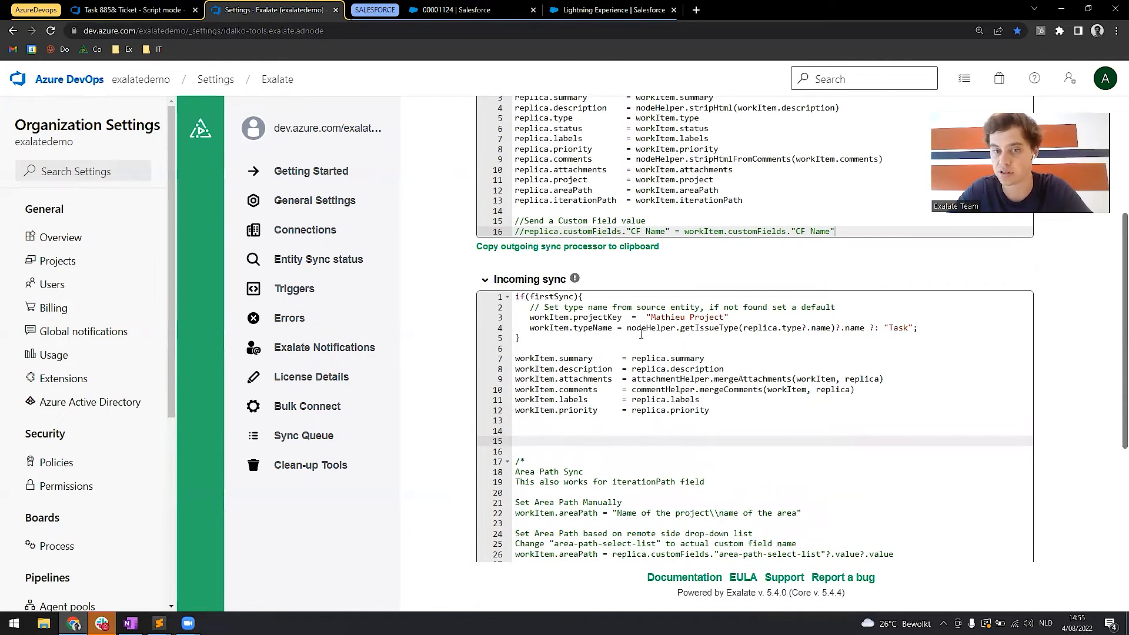
Examine the project key, summary and description mappings and add one more empty line below workItem.priority.
left_click_drag(543, 317, 729, 317)
left_click(710, 317)
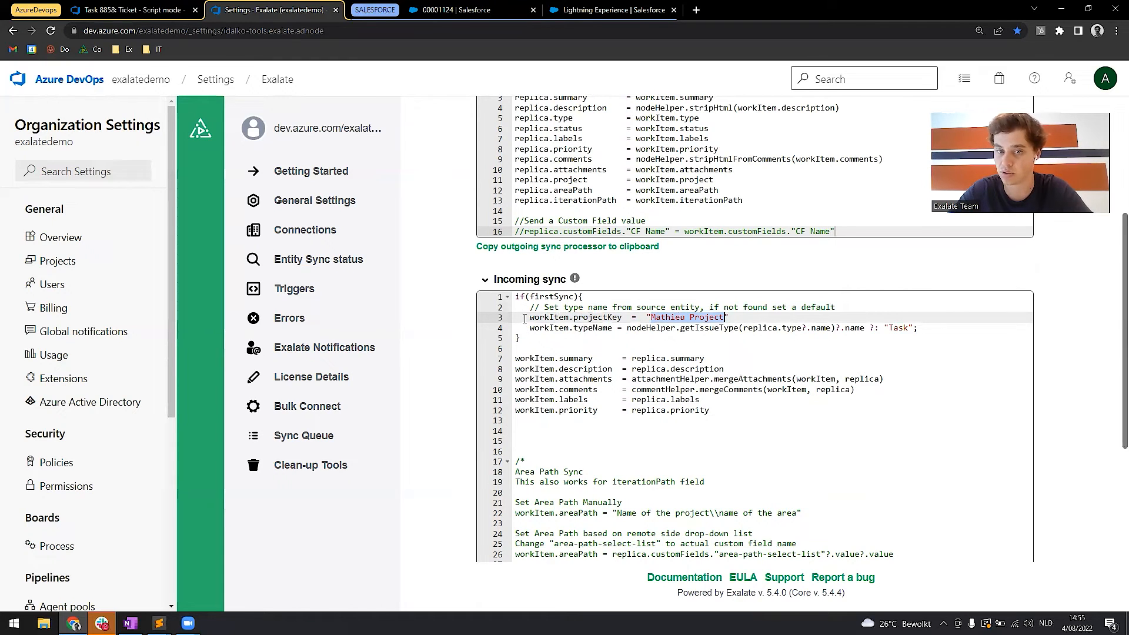
double_click(687, 358)
double_click(697, 369)
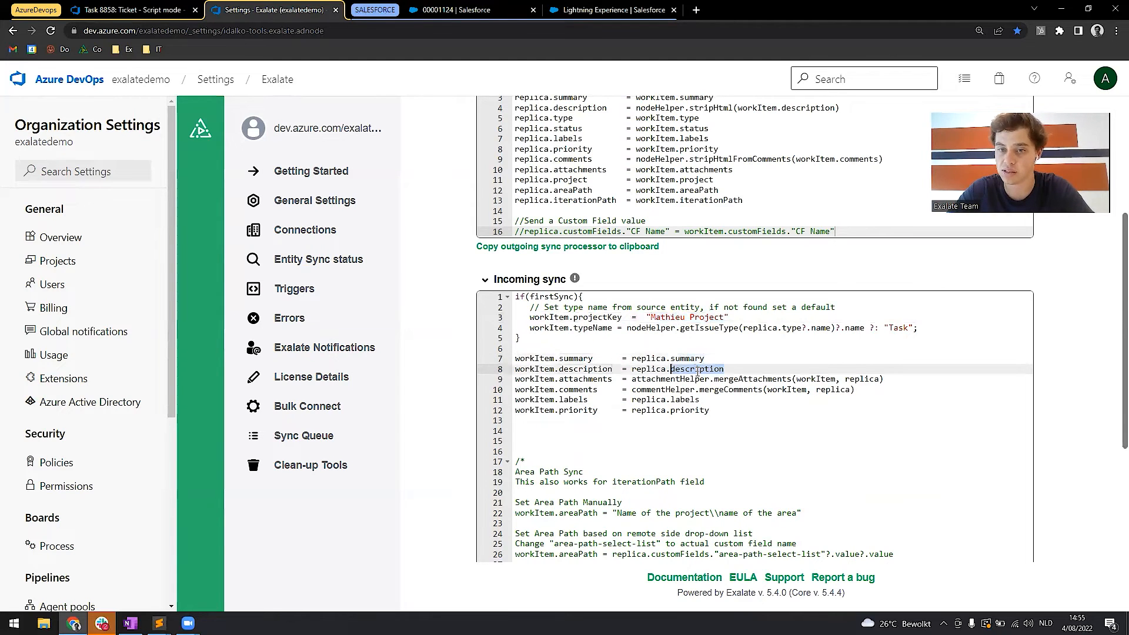
left_click(722, 411)
key("Return")
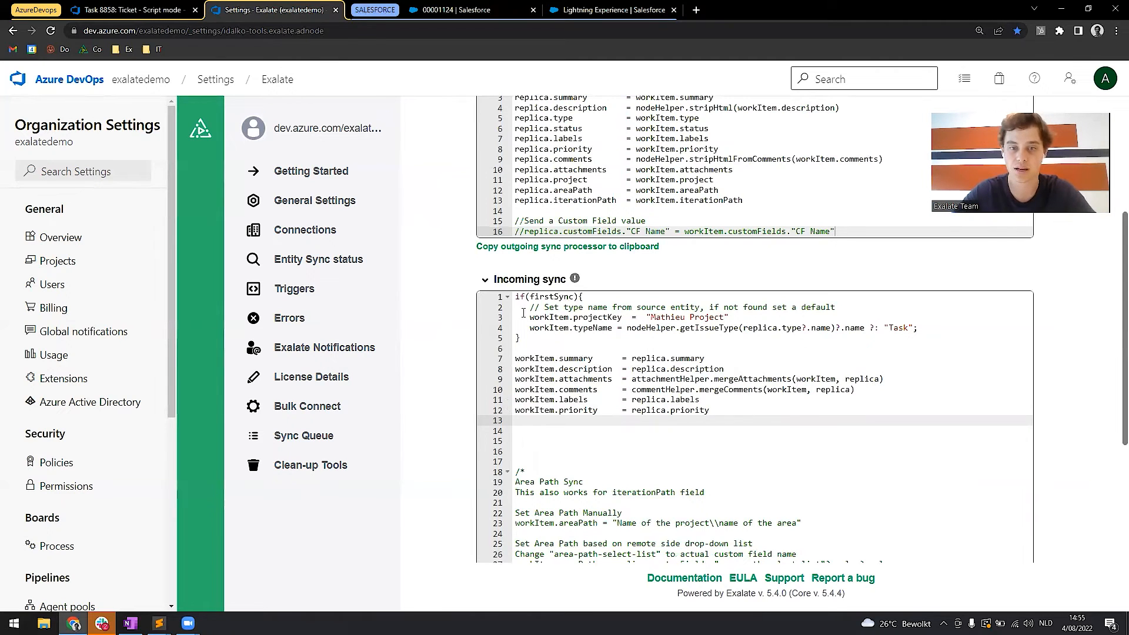
Open the case's remote work item 8859 in place of the Task 8858 tab and locate its Dog Name custom field.
left_click(519, 6)
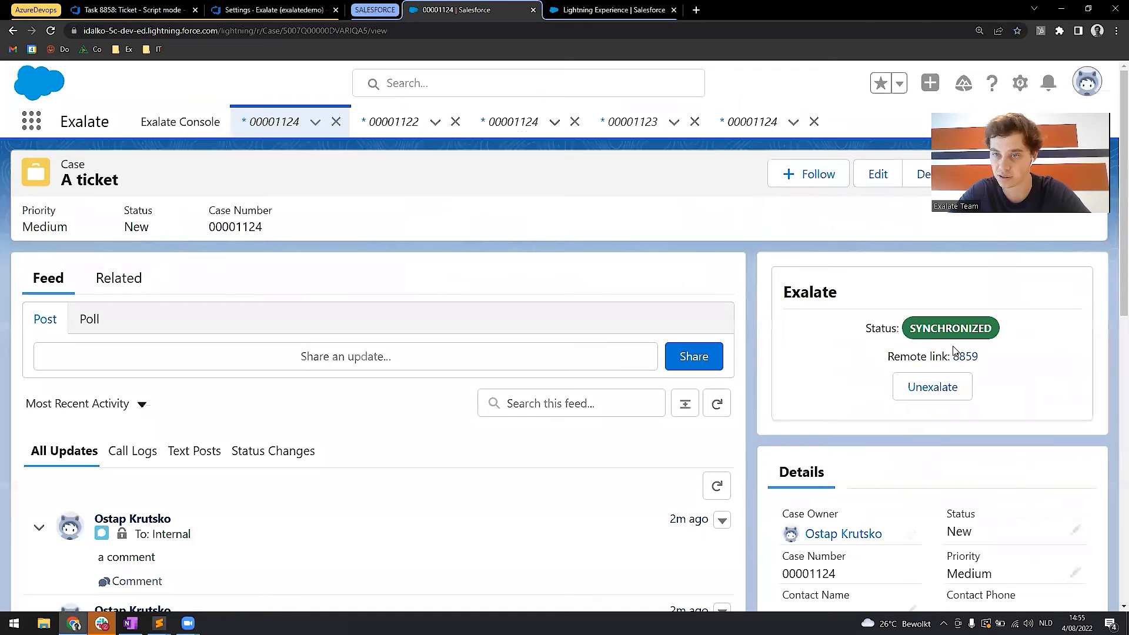
right_click(960, 358)
left_click(984, 365)
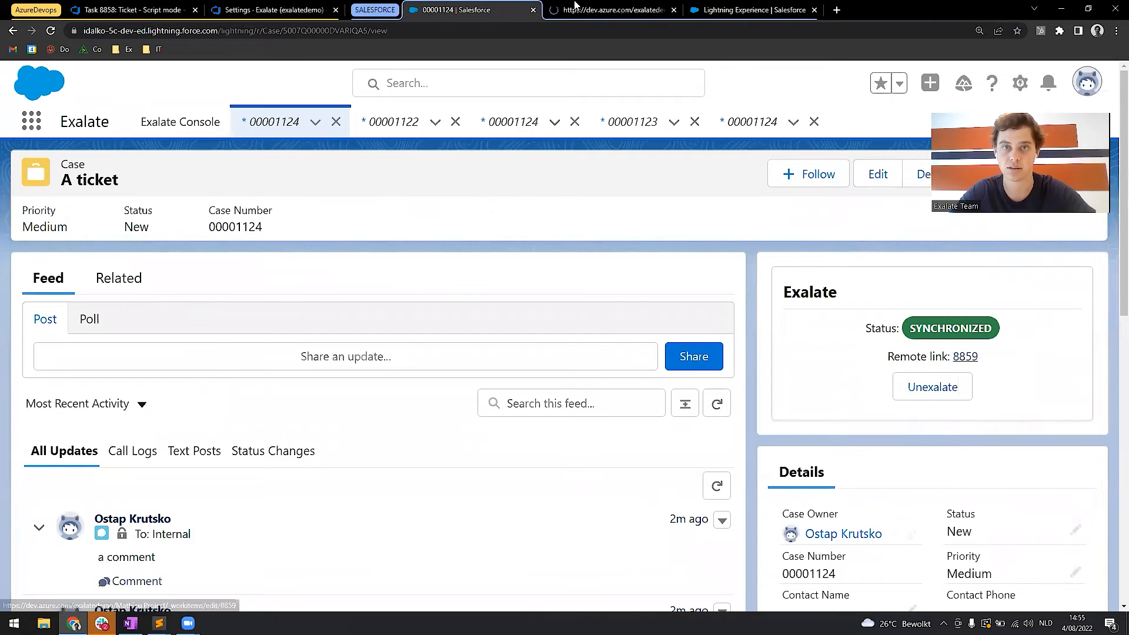
left_click_drag(573, 5, 269, 5)
left_click(194, 9)
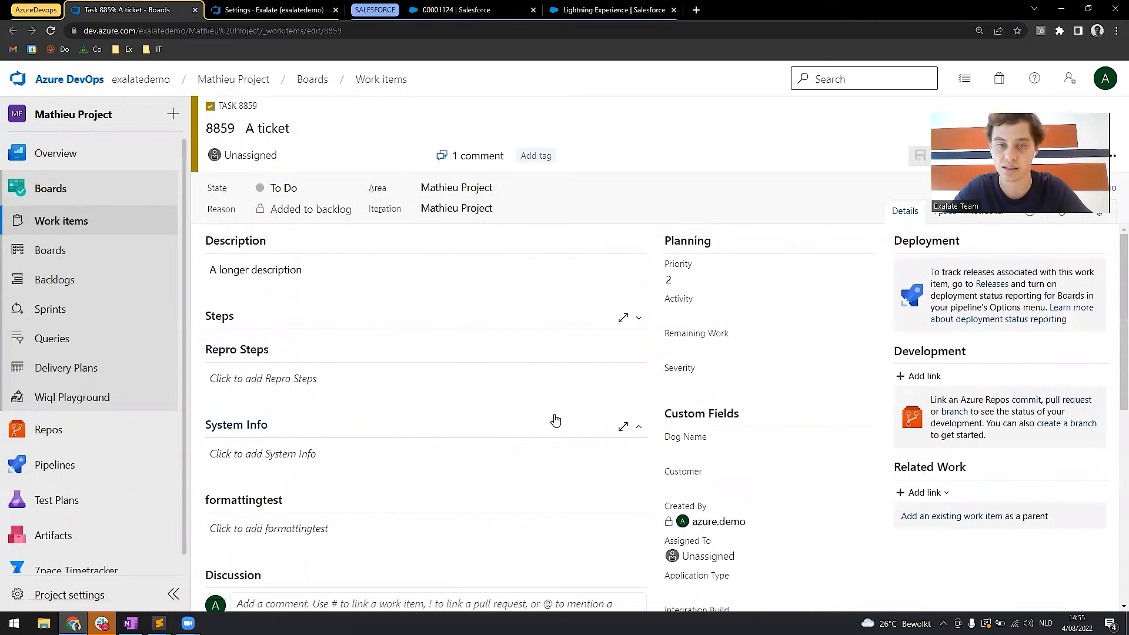
scroll(555, 419, "down", 1)
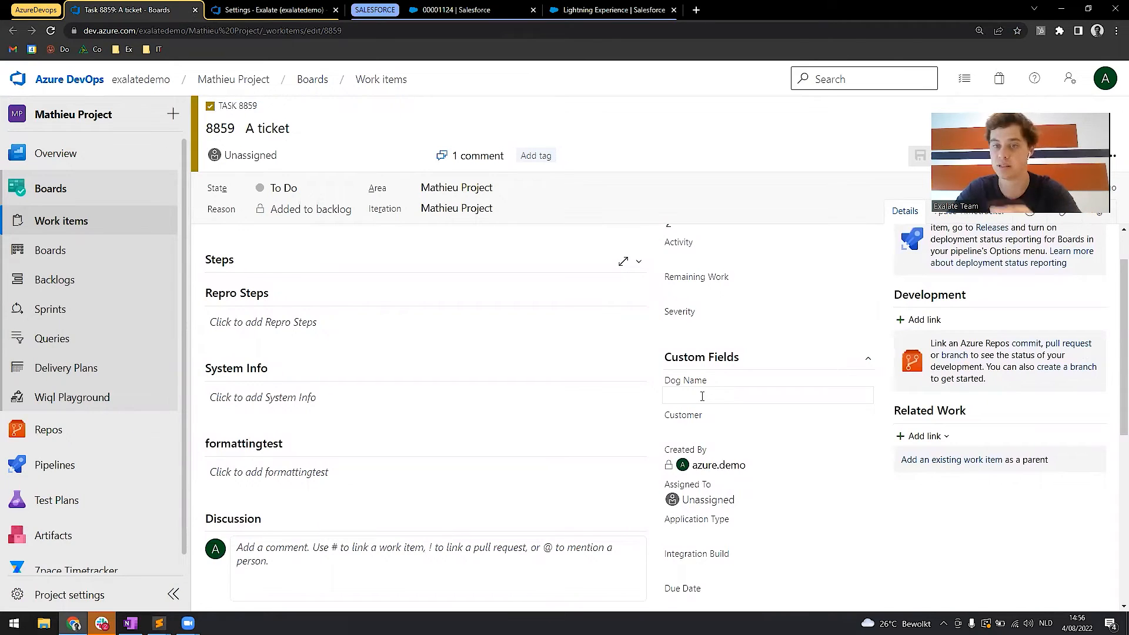
left_click_drag(717, 379, 662, 382)
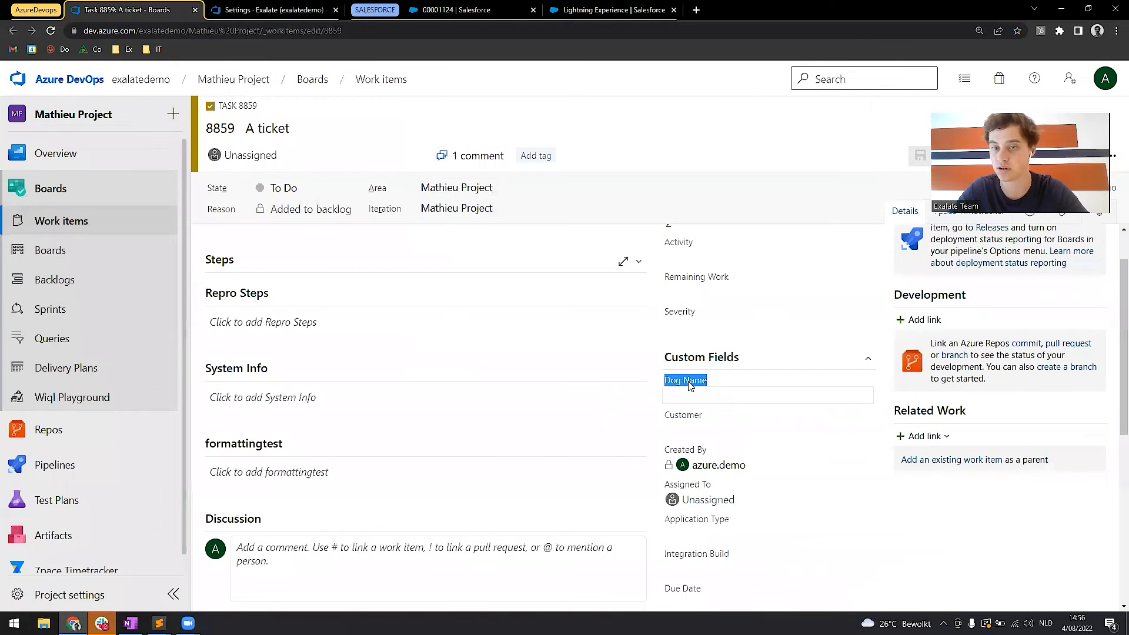
Add workItem."Custom.DogName" = replica."Color" to the incoming sync, copying the field name from the Sublime Text notes, and publish the rules.
left_click(273, 8)
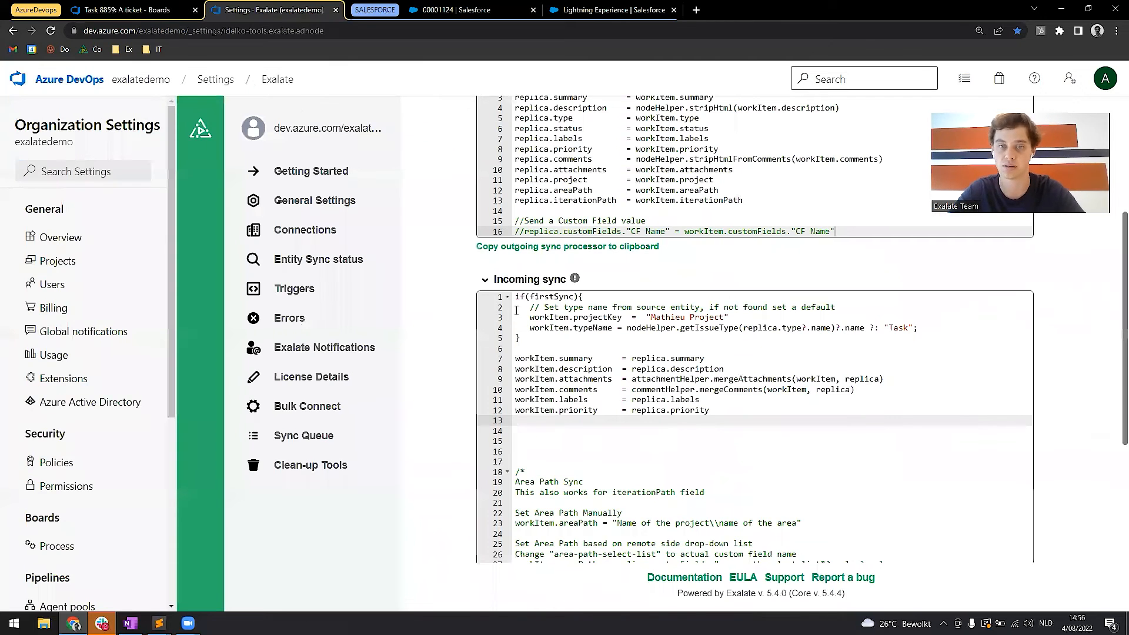
key("Return")
type("workItem.")
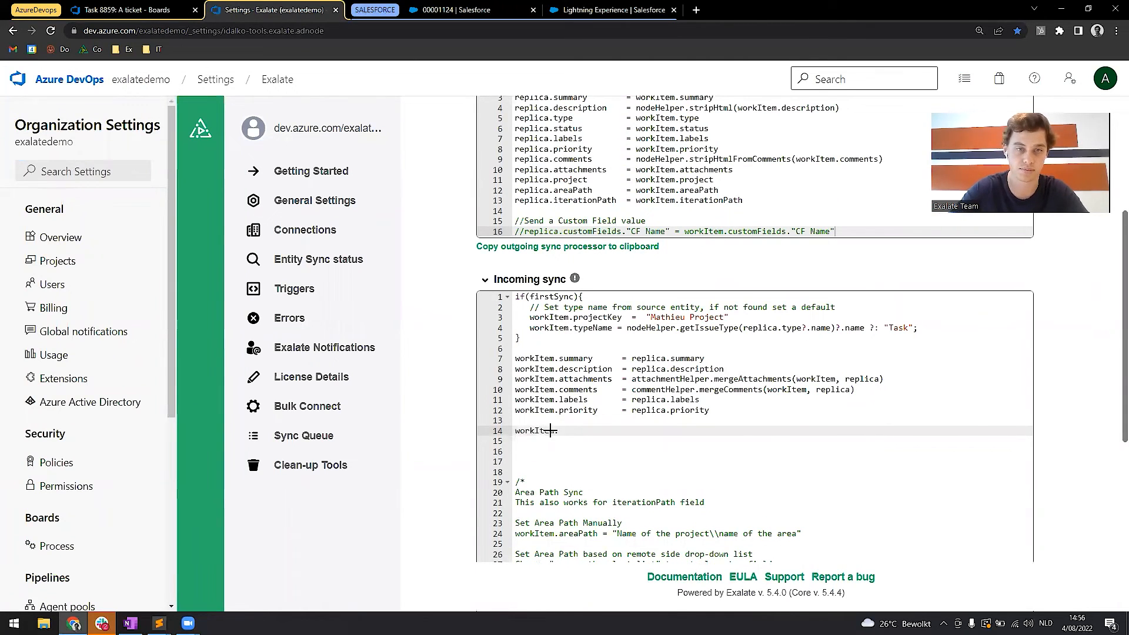
key("alt+Tab")
left_click_drag(532, 445, 320, 445)
key("ctrl+c")
key("alt+Tab")
key("ctrl+v")
type("= replica.\"Color")
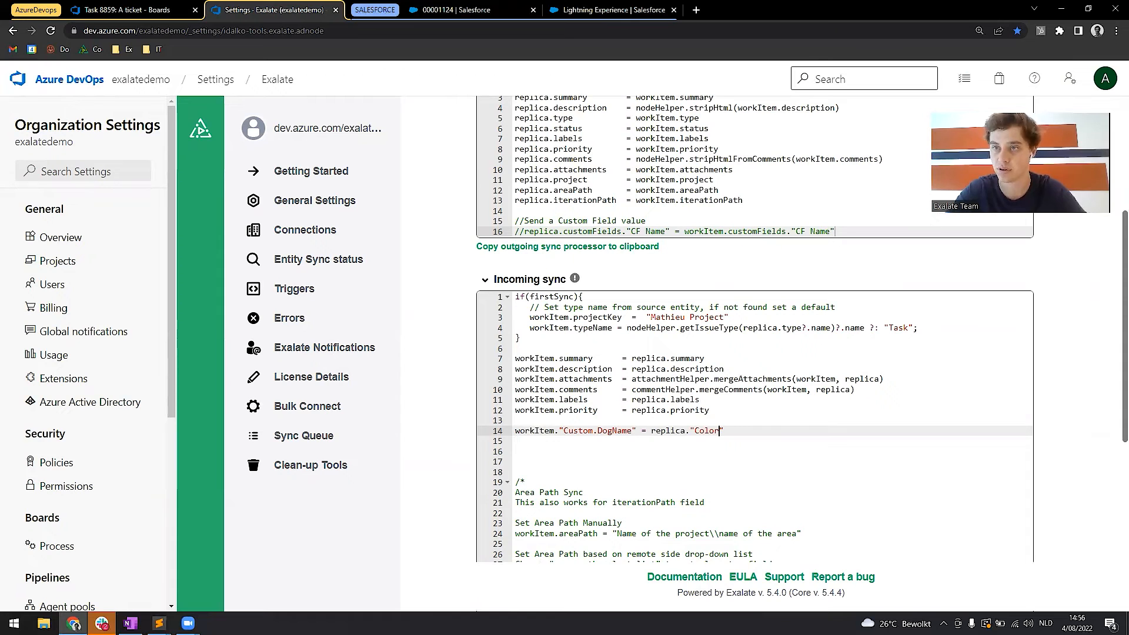
scroll(601, 304, "up", 5)
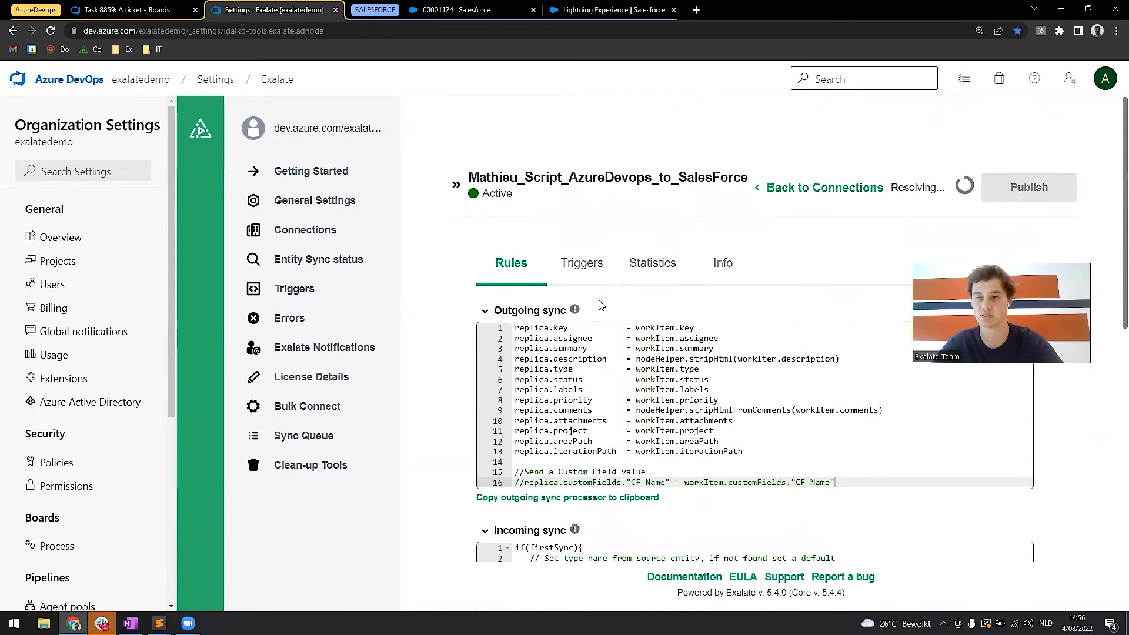
Share the post "Put Blue in dog name custom field" on the "A ticket" case in Salesforce.
left_click(130, 7)
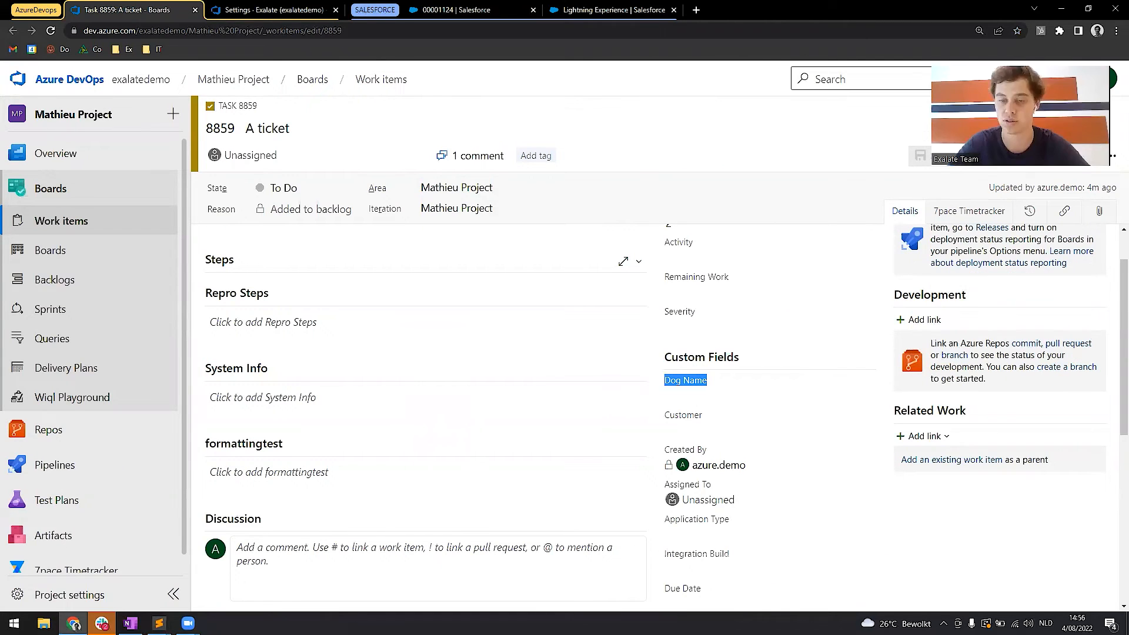
left_click(435, 7)
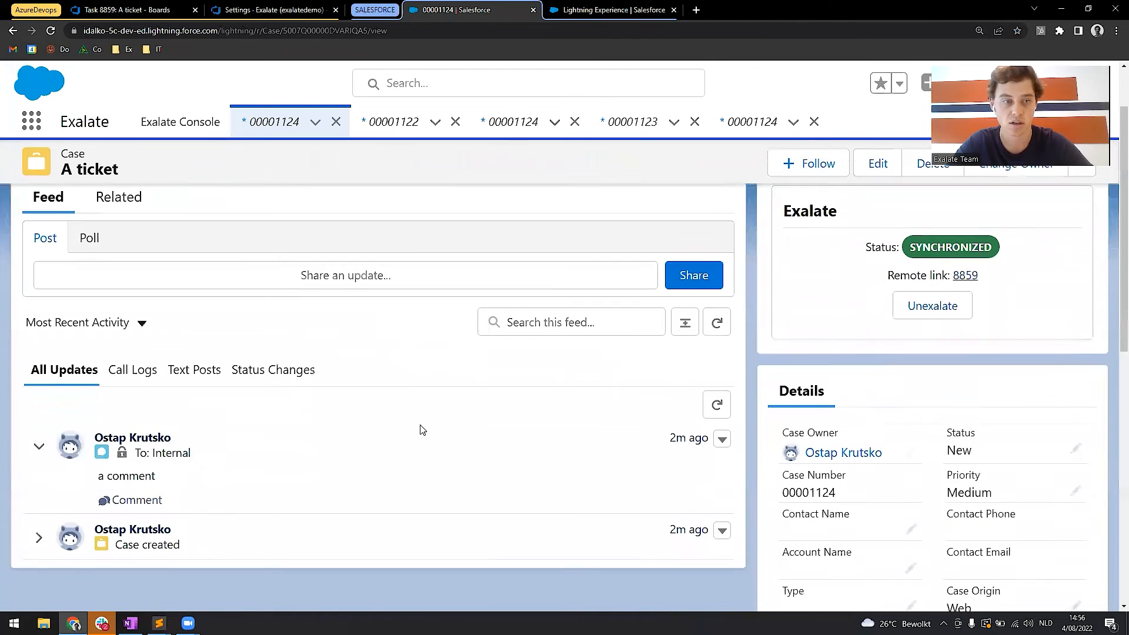
left_click(320, 329)
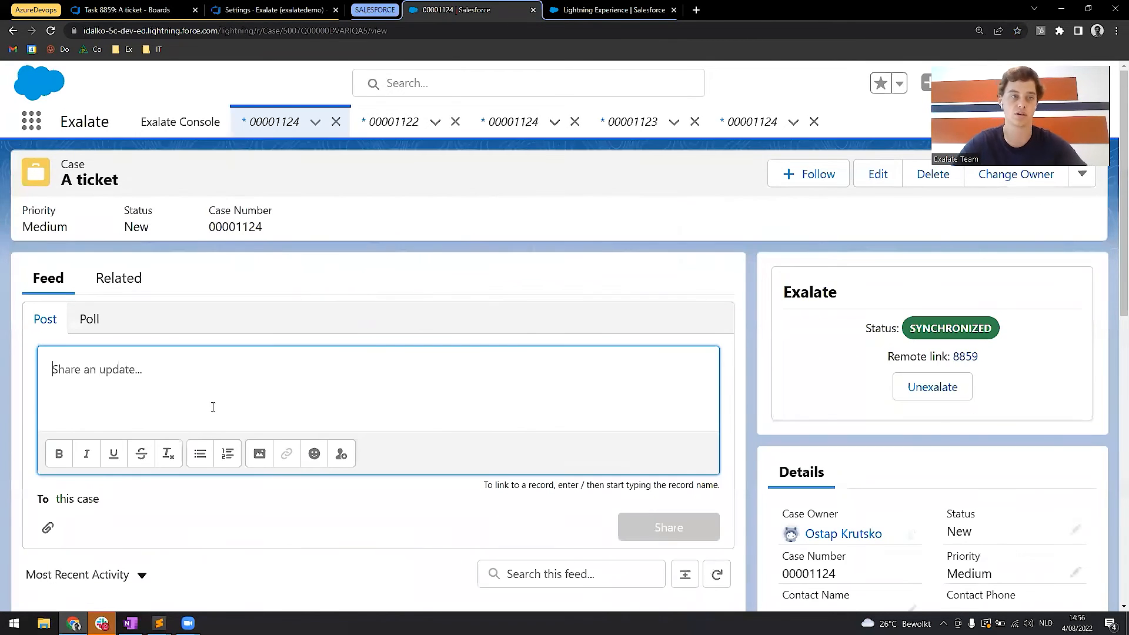
type("Put Blue in dog name cust")
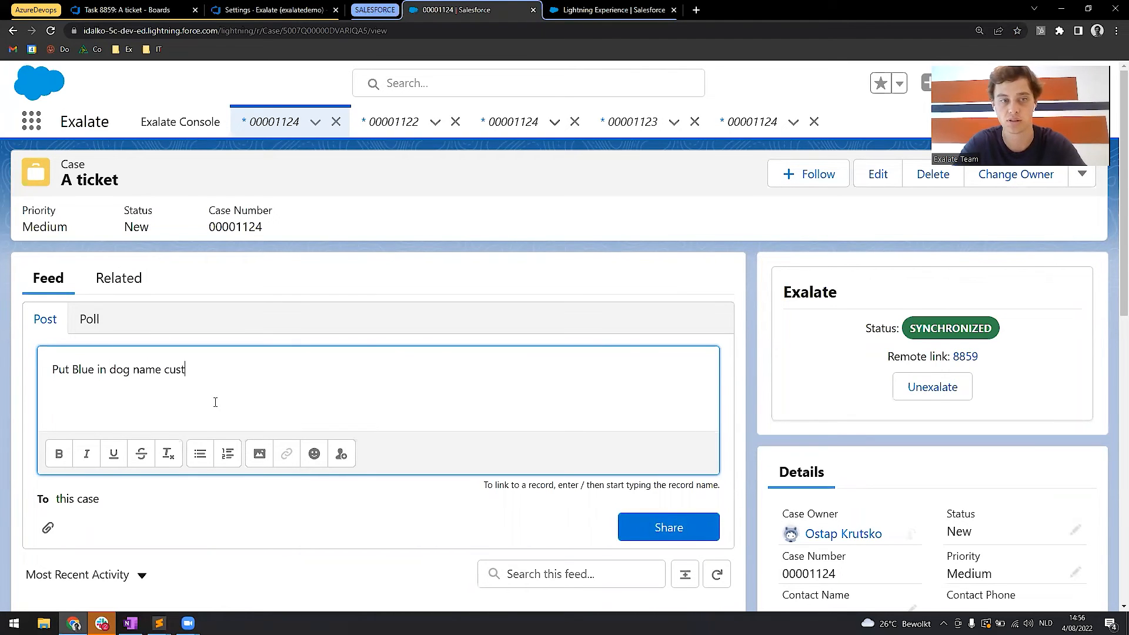
type("om field")
left_click(667, 521)
Check the Dog Name custom field and the discussion comments on Azure DevOps task 8859.
left_click(135, 9)
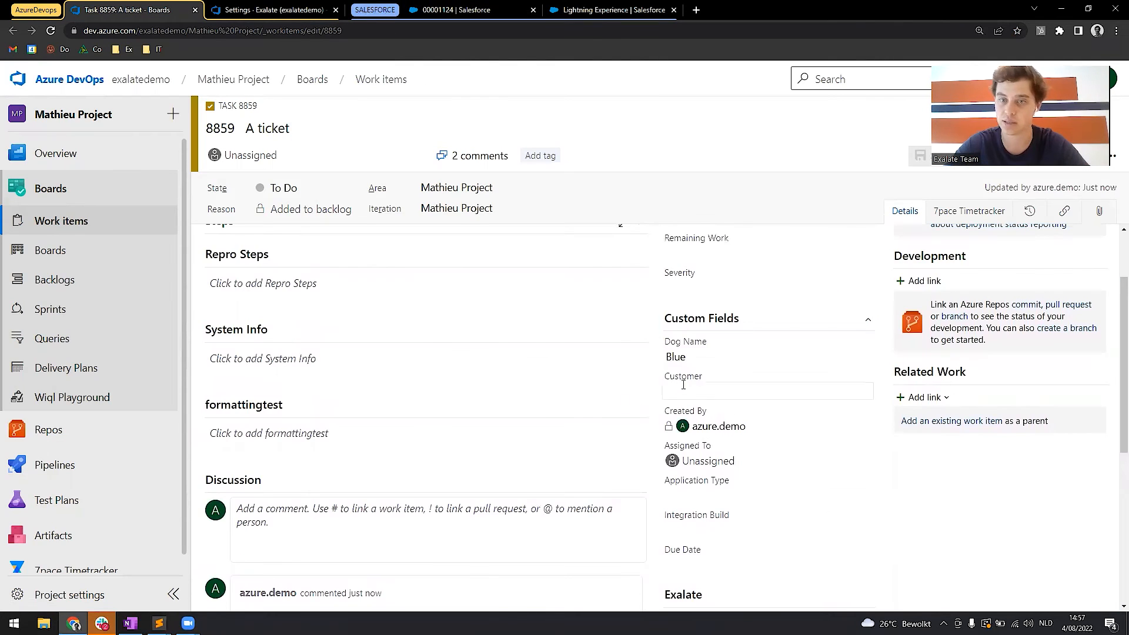
scroll(698, 362, "up", 5)
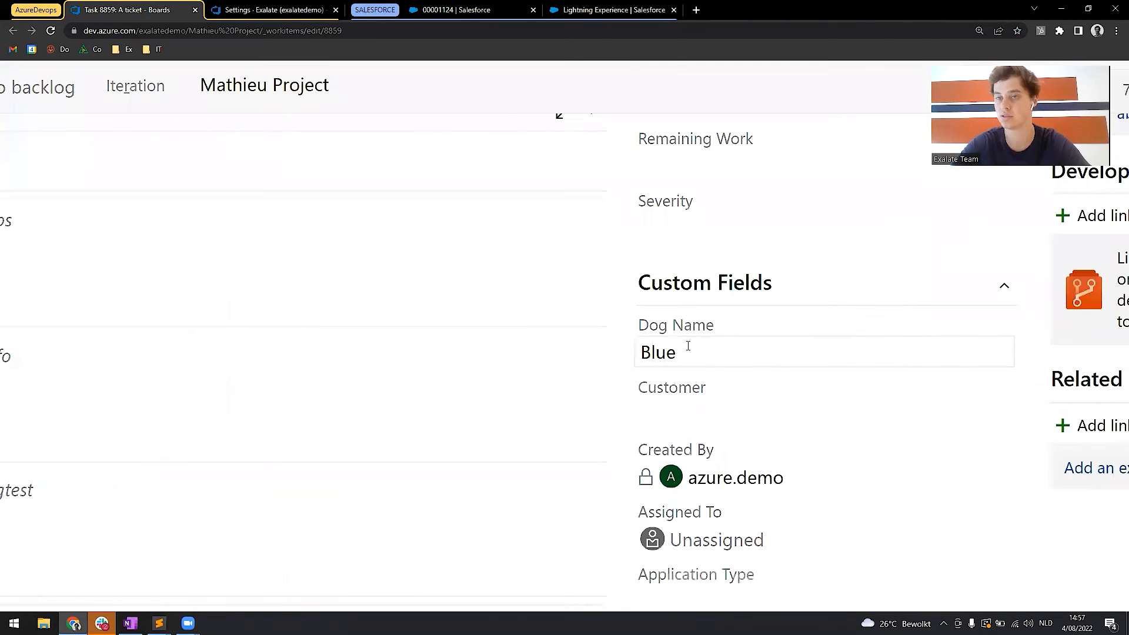
scroll(688, 346, "down", 5)
scroll(537, 478, "down", 1)
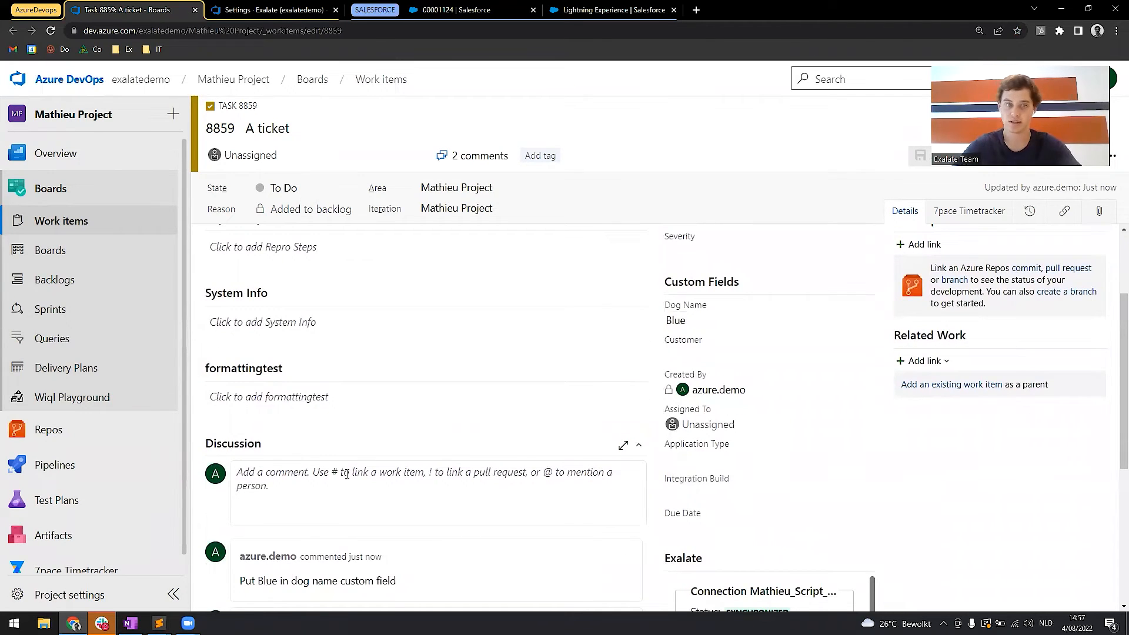
Review the available State options of Azure DevOps task 8859 without changing its state.
scroll(391, 377, "up", 2)
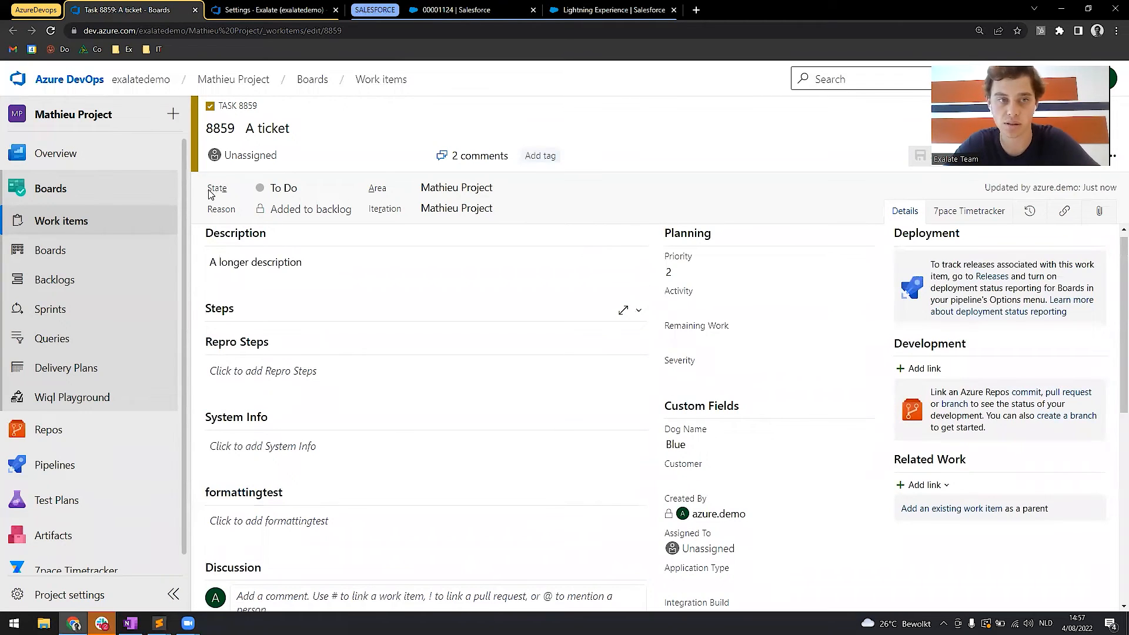
mouse_move(220, 194)
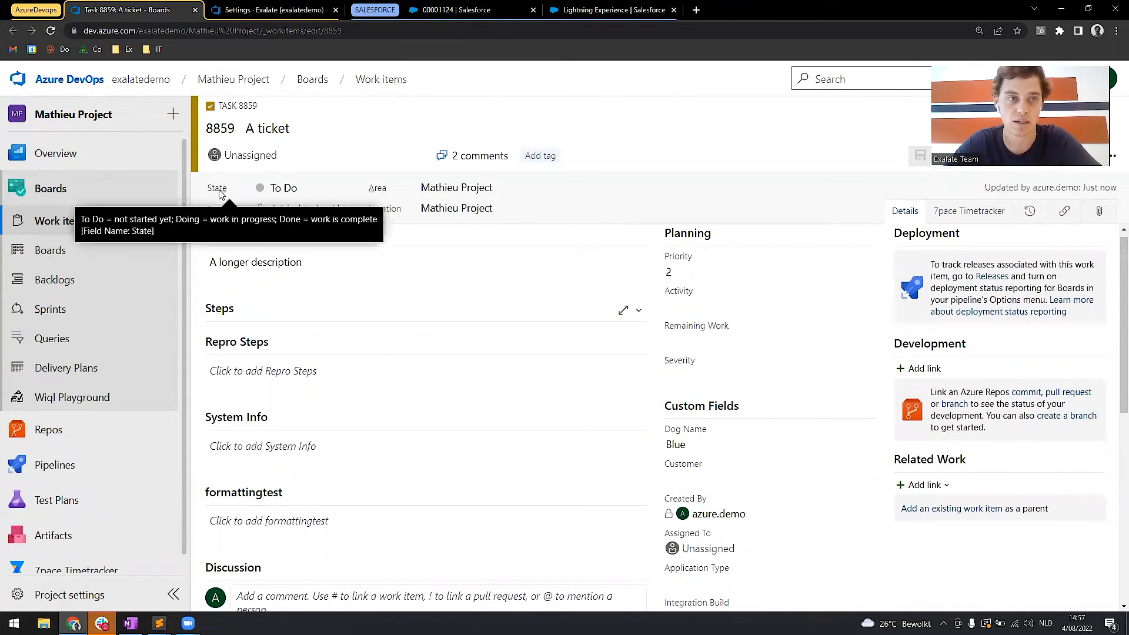
scroll(354, 282, "up", 1)
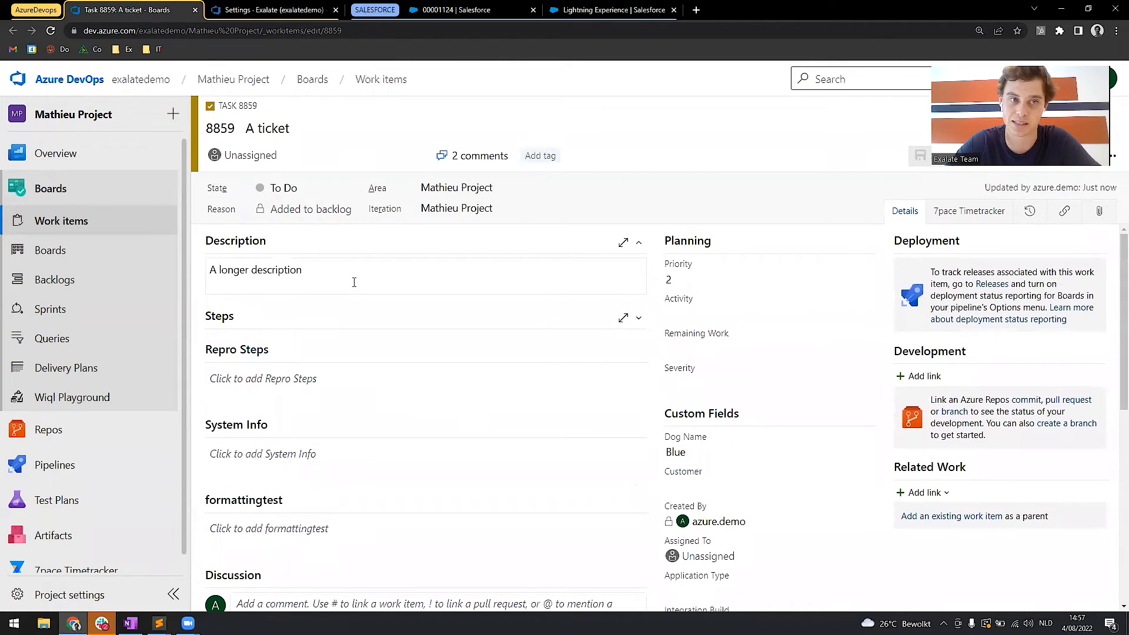
left_click(351, 188)
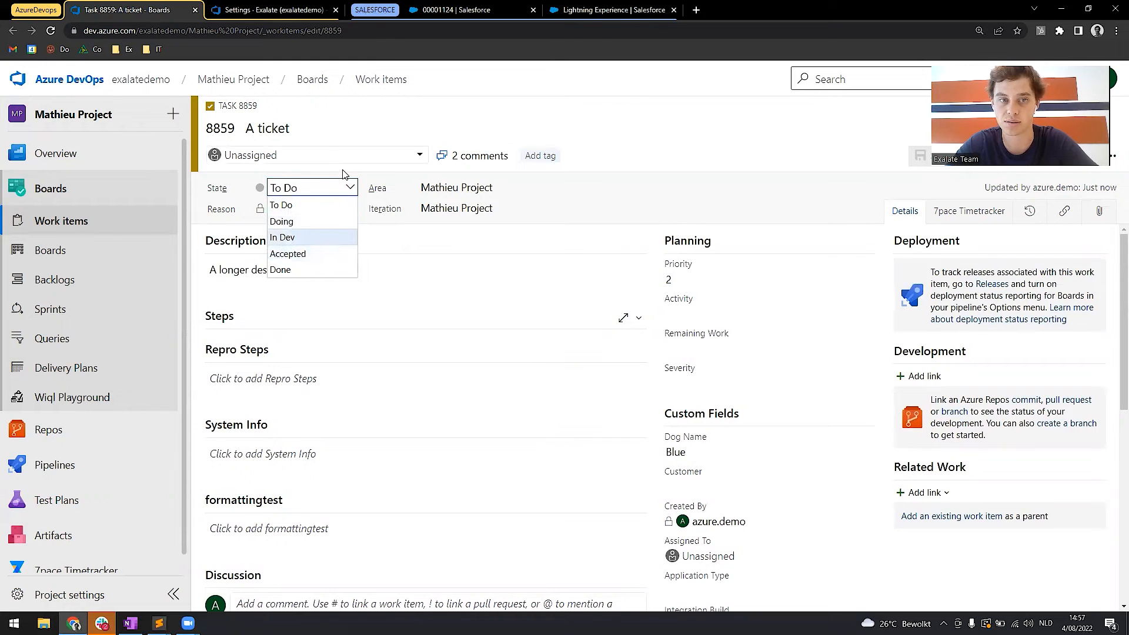
left_click(350, 189)
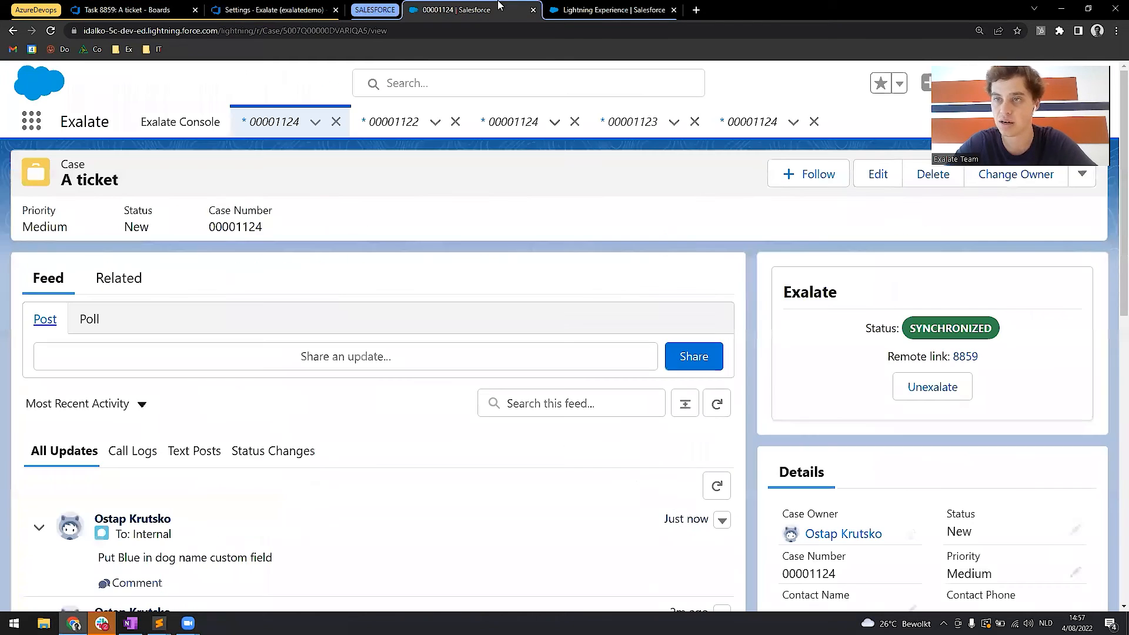
Check the available Status options in the details of the Salesforce case "A ticket" and cancel the edit.
left_click(503, 8)
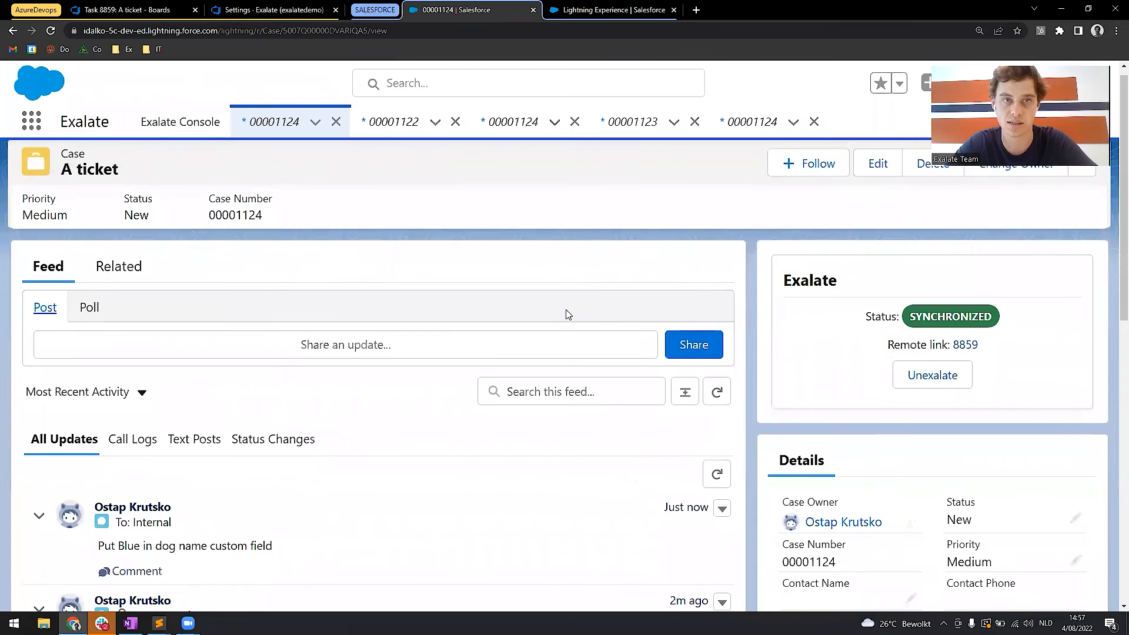
scroll(722, 312, "down", 4)
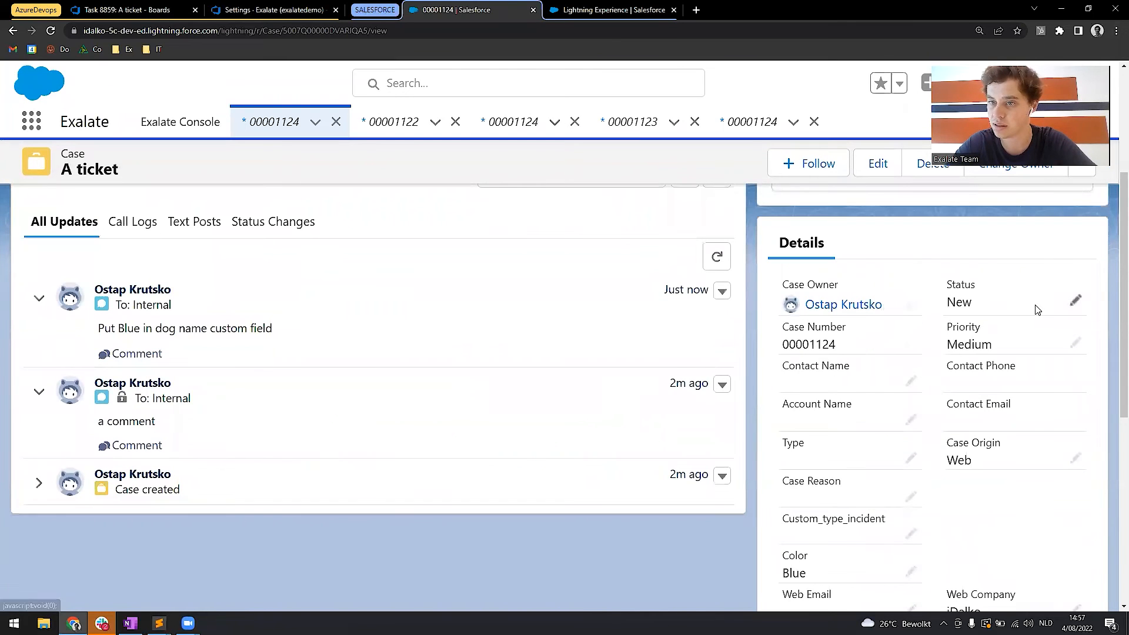
left_click(1075, 300)
left_click(1048, 316)
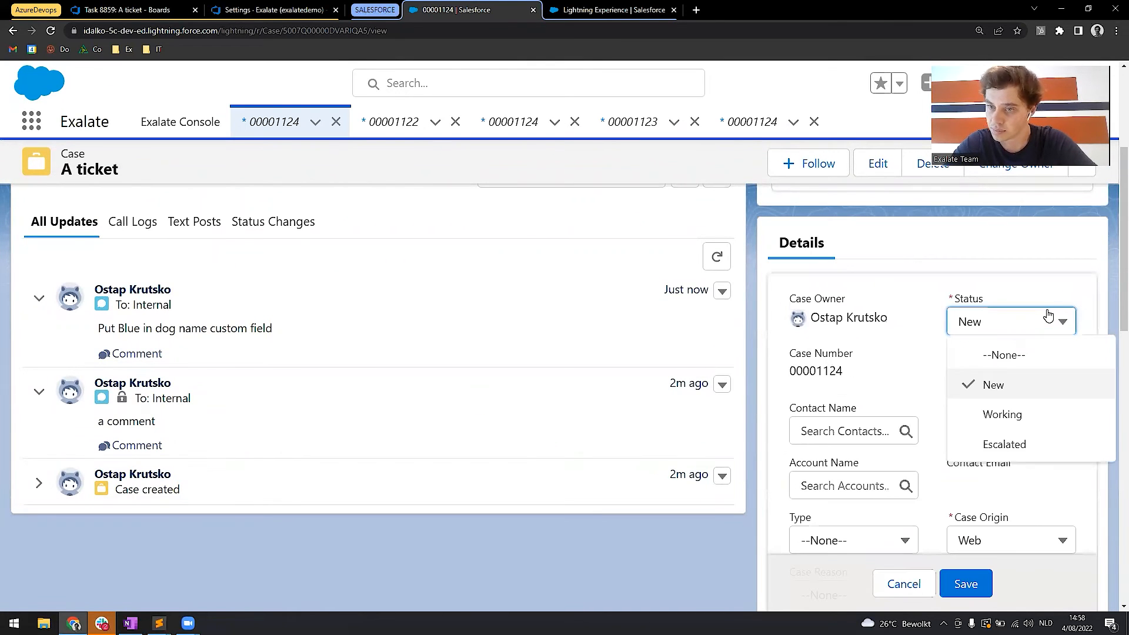
left_click(1048, 317)
left_click(904, 584)
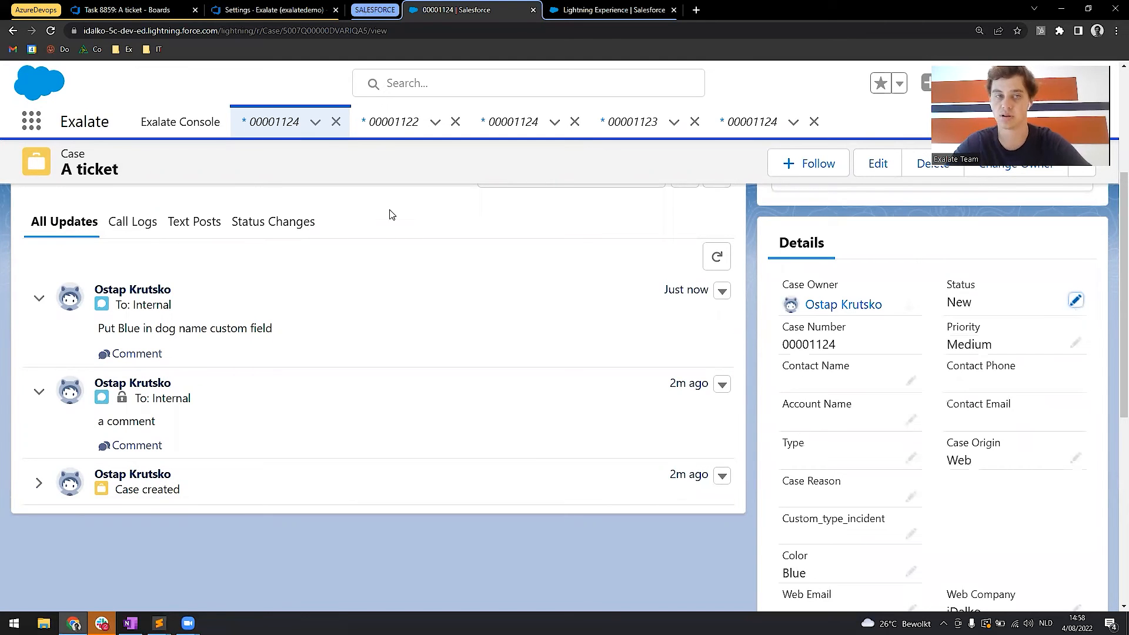
Find the replica.status line in the outgoing sync of the Azure DevOps connection Mathieu_Script_AzureDevops_to_SalesForce.
left_click(140, 8)
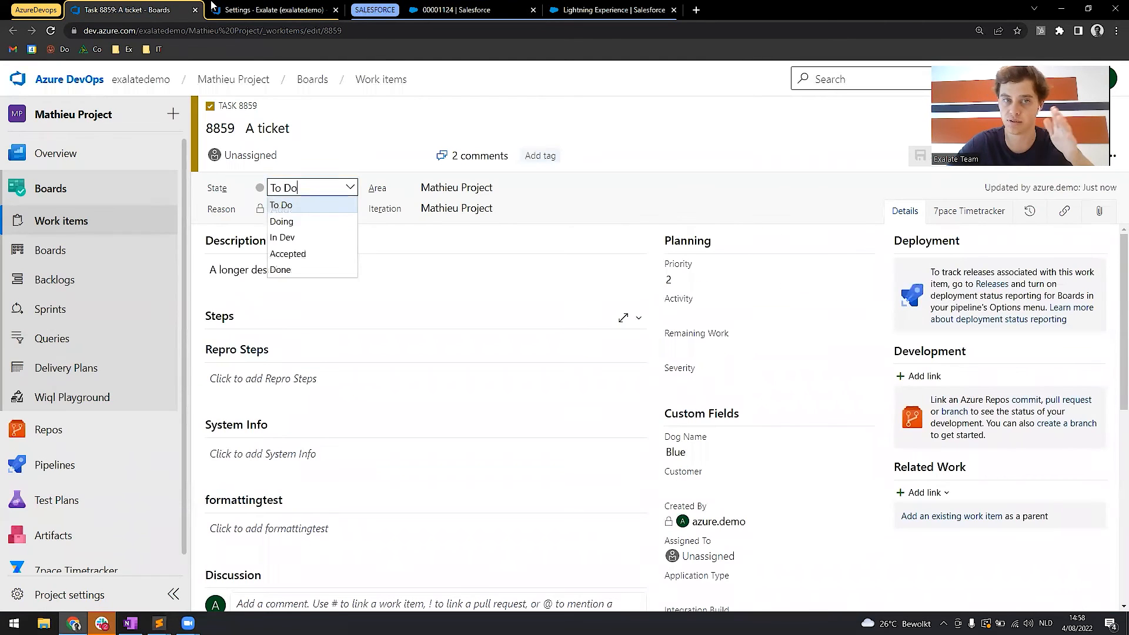
left_click(578, 84)
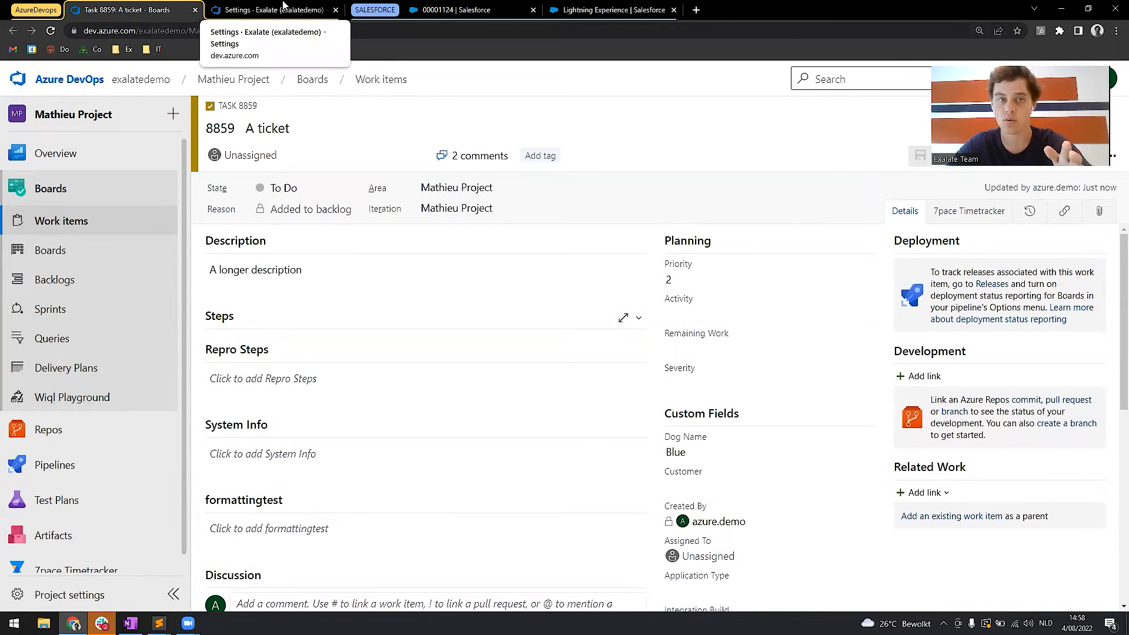
left_click(263, 5)
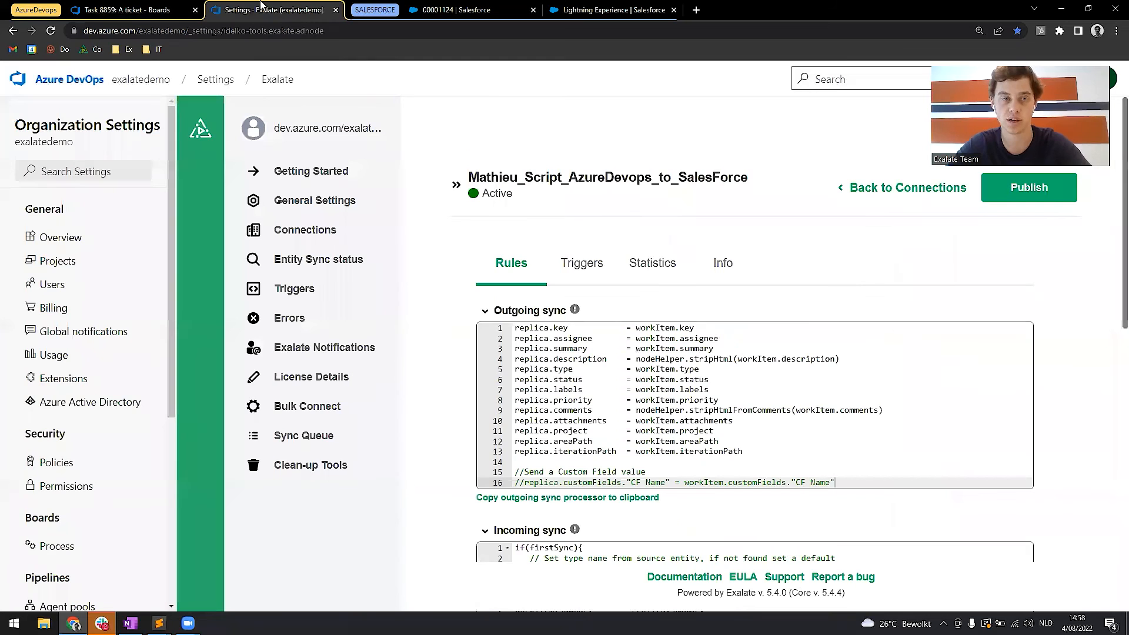
scroll(694, 383, "down", 1)
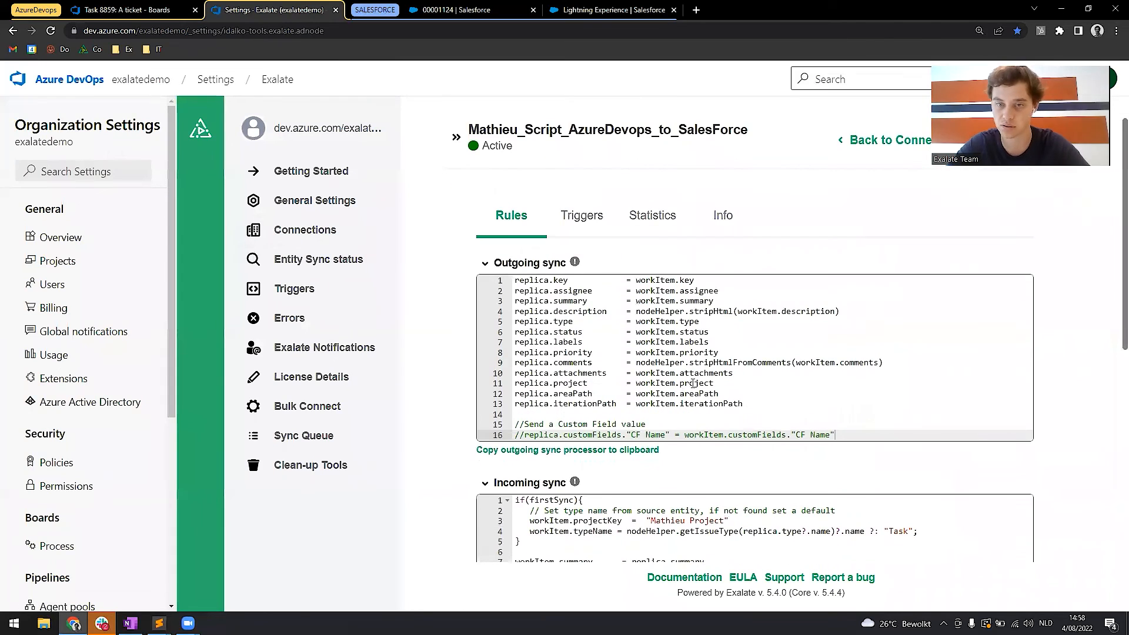
left_click_drag(709, 332, 504, 333)
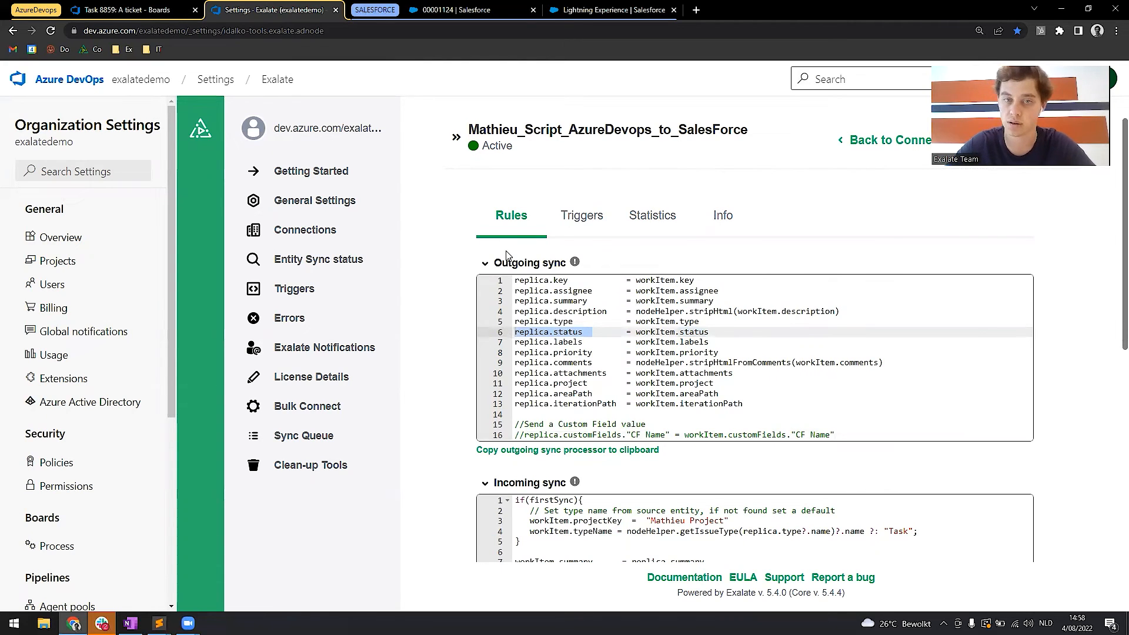
left_click(615, 8)
scroll(410, 350, "down", 3)
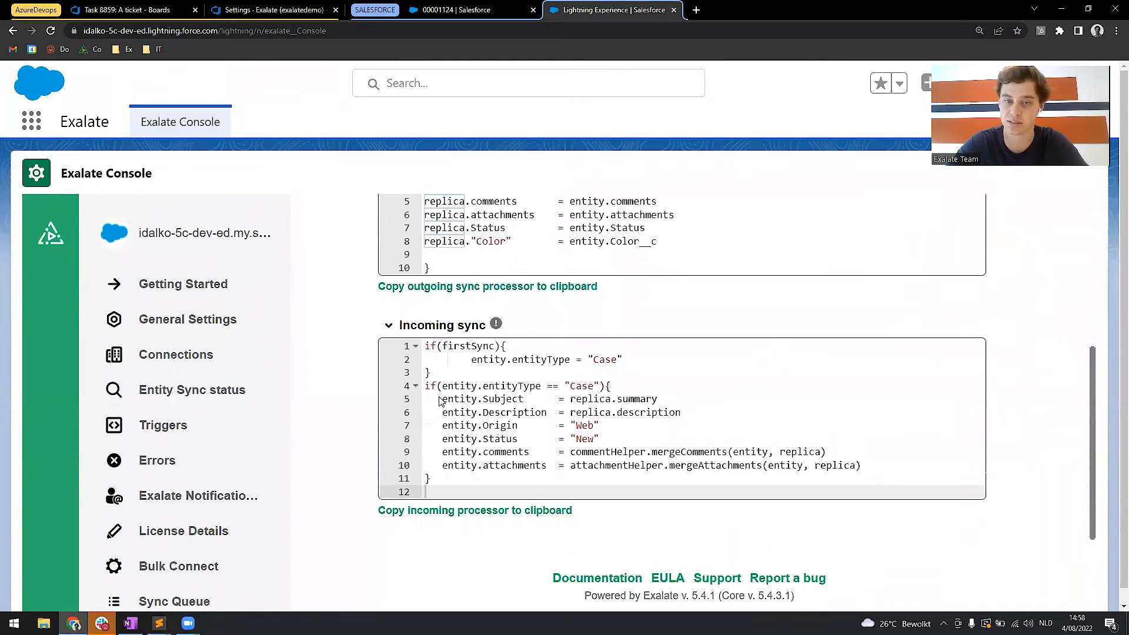
left_click(873, 465)
key("Return")
key("Return")
type("//map the status")
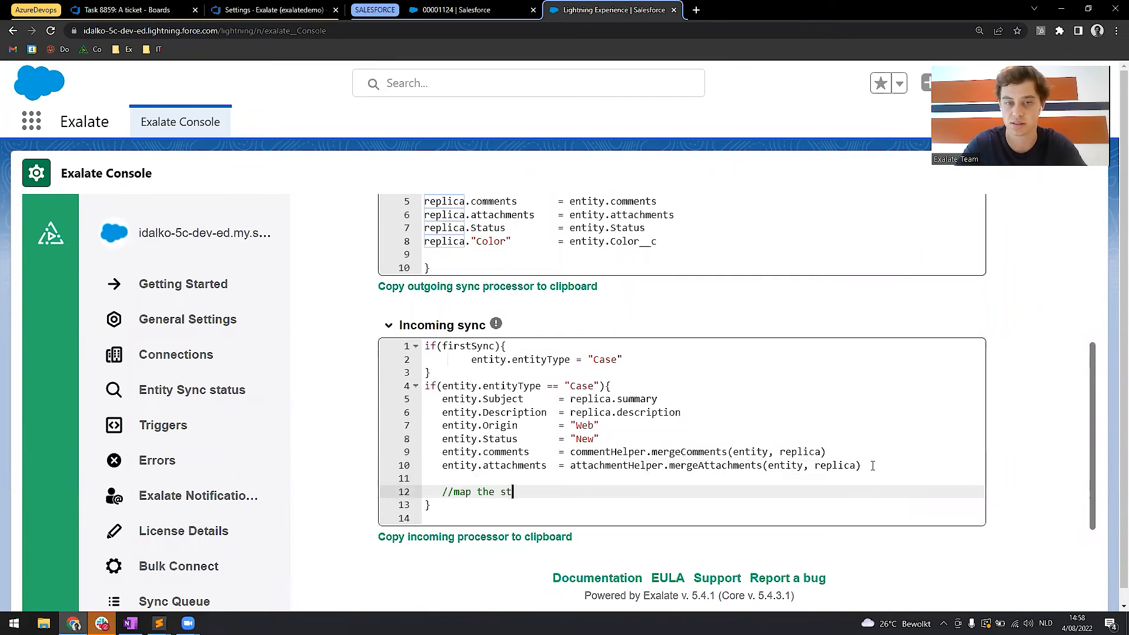
key("Return")
key("Return")
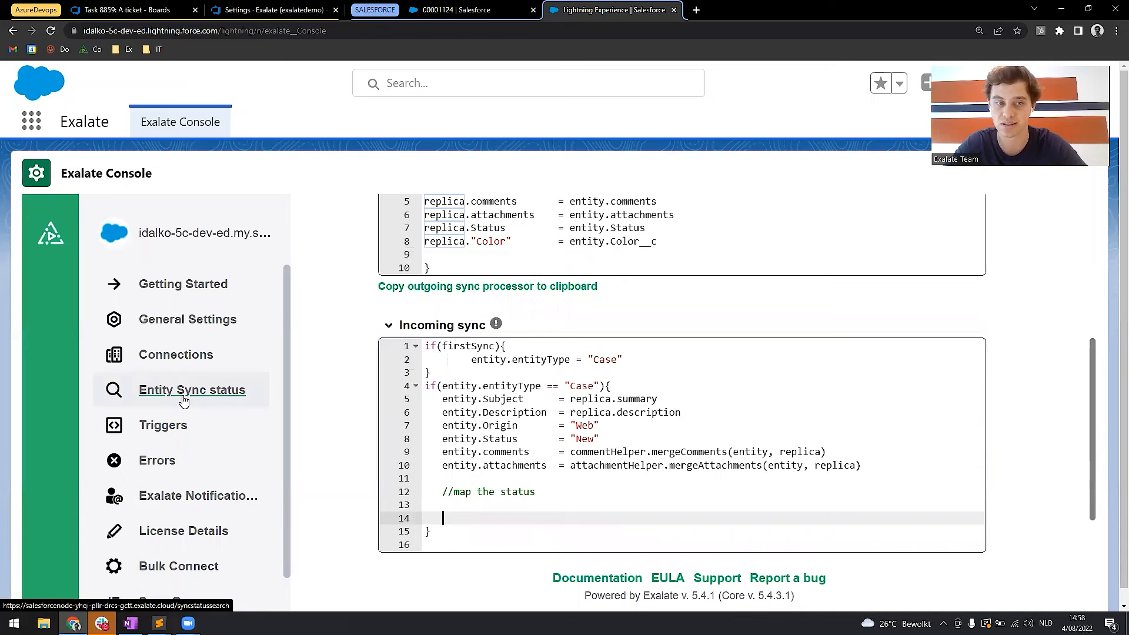
left_click(210, 390)
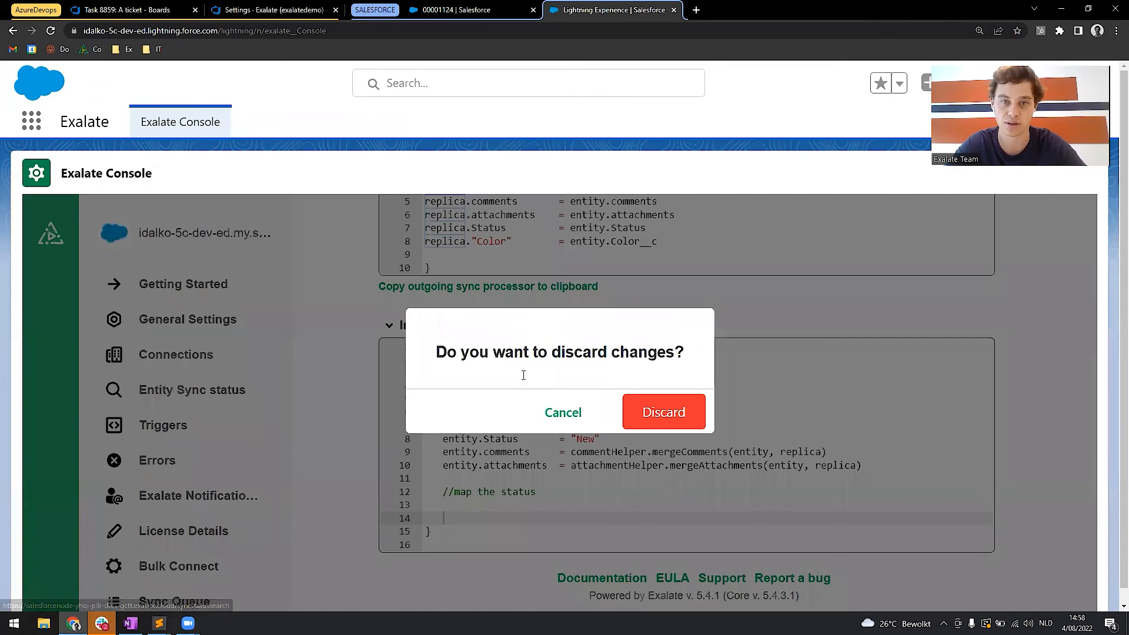
left_click(661, 423)
Start an entity sync status lookup in the Salesforce Exalate Console with Case as the entity type.
left_click(225, 391)
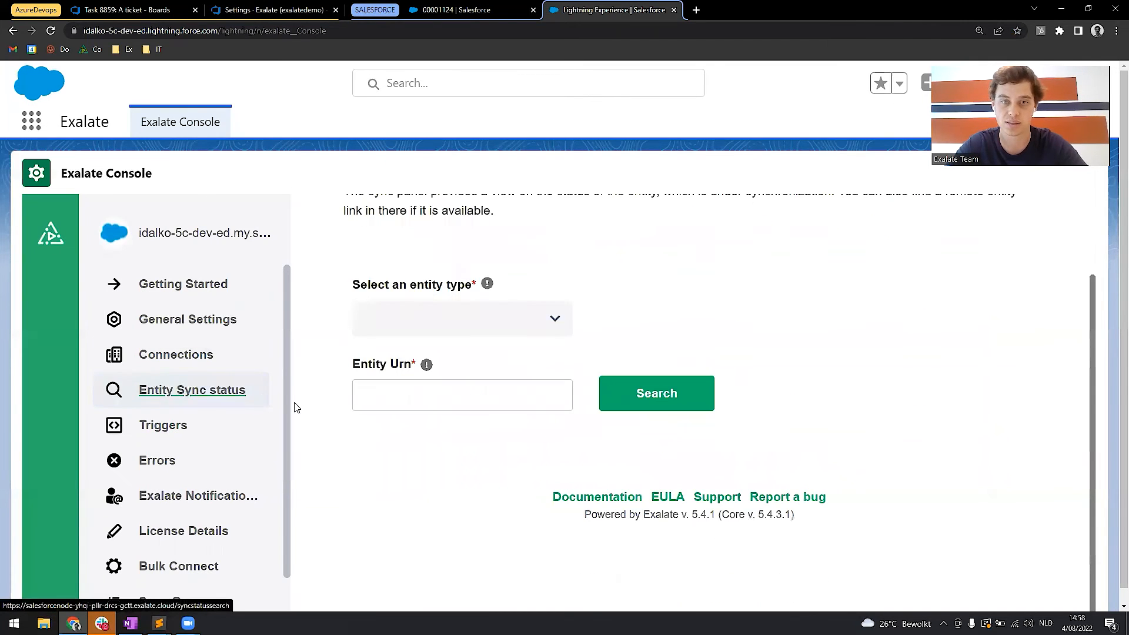
left_click(487, 324)
type("case")
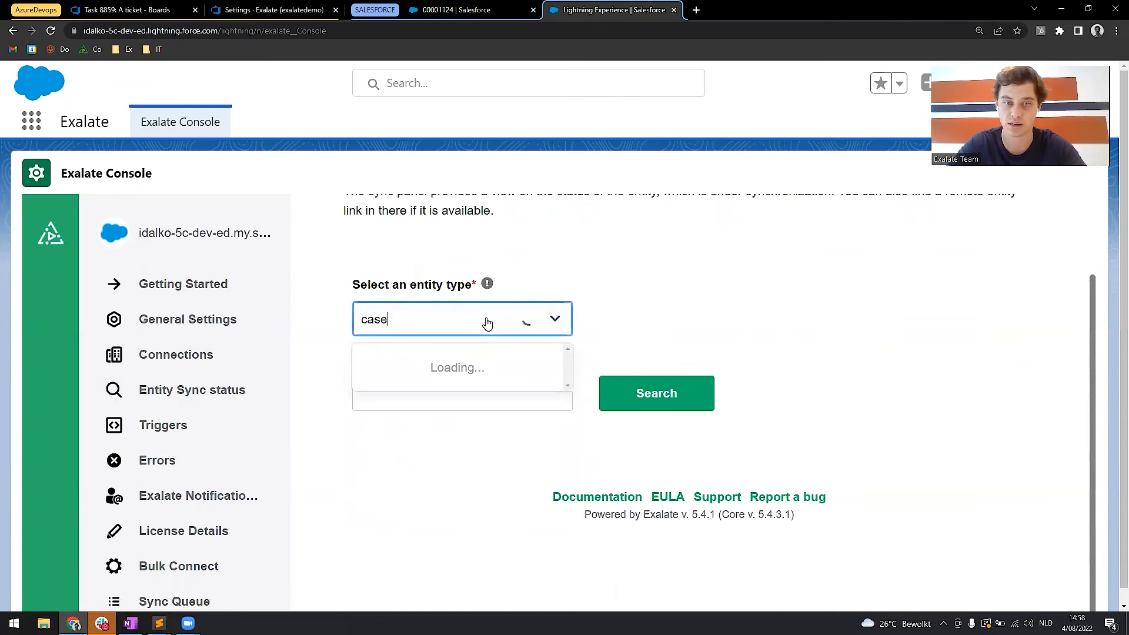
left_click(427, 369)
left_click(427, 395)
Copy the record ID from the "A ticket" case's URL into the Entity Urn and search for its sync status.
left_click(462, 6)
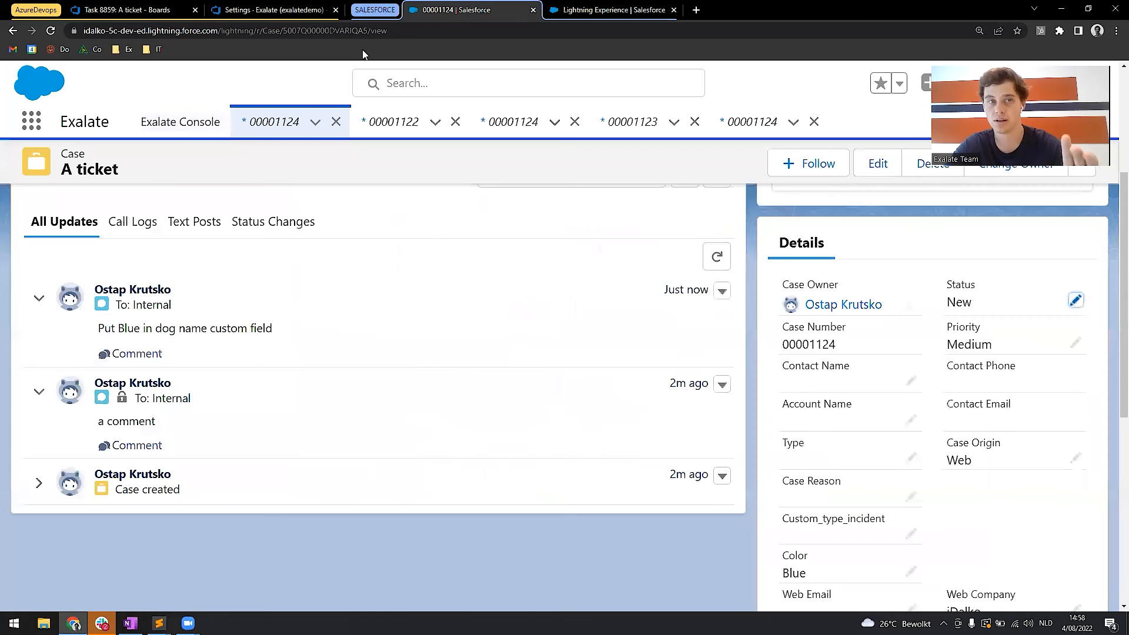
left_click(339, 31)
double_click(339, 31)
key("ctrl+c")
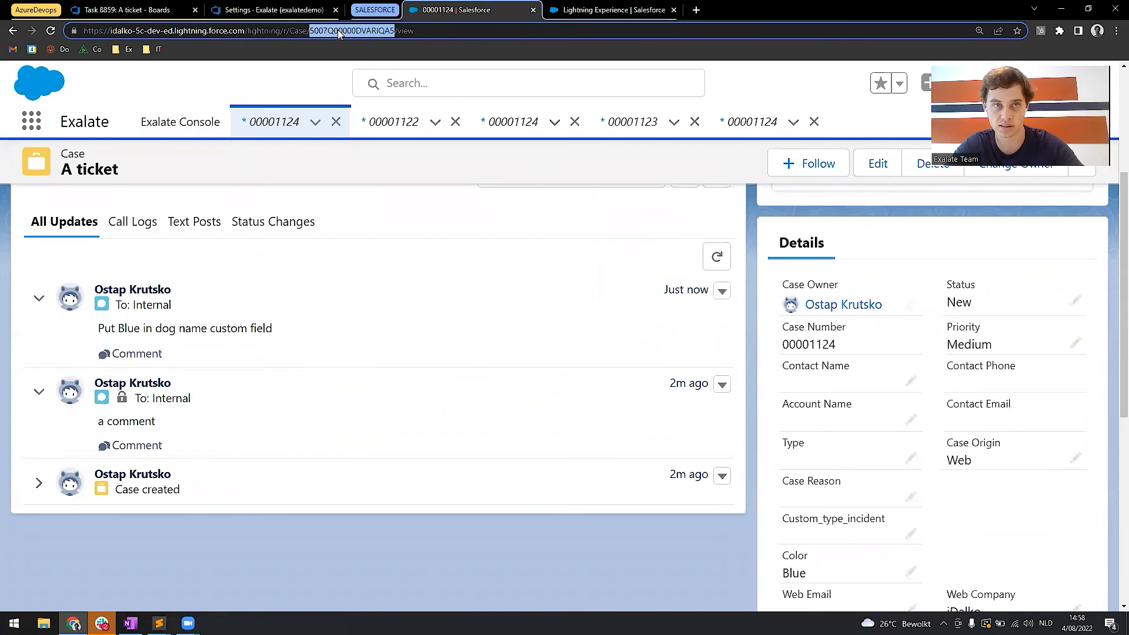
left_click(563, 7)
key("ctrl+v")
left_click(666, 401)
scroll(581, 371, "down", 1)
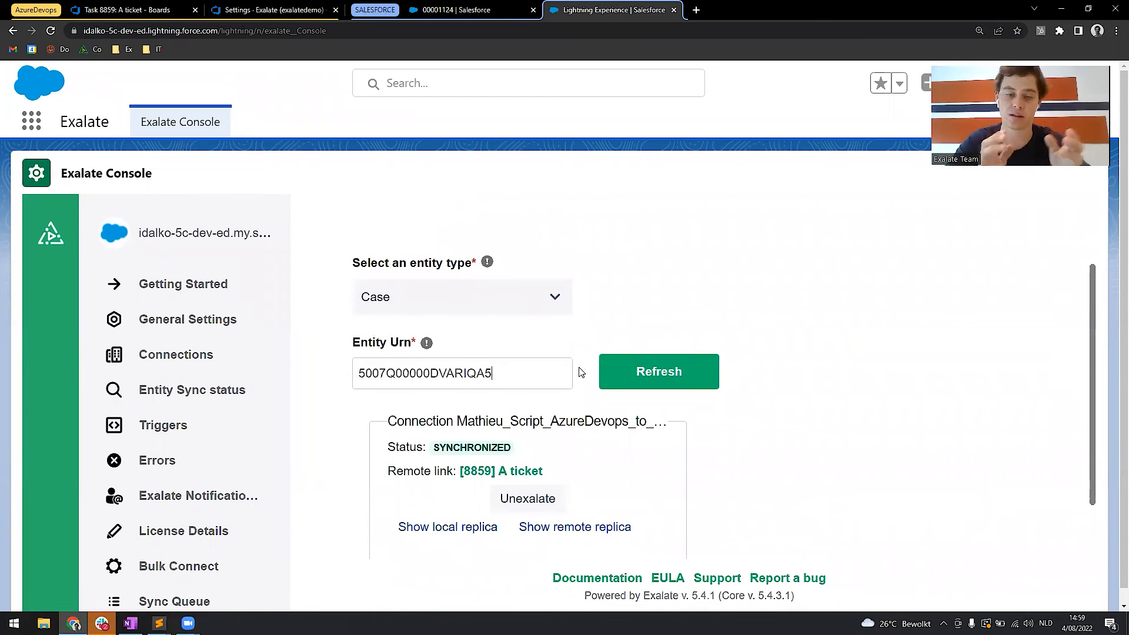
Show the remote replica of the synchronized "A ticket" case and examine its hubIssue fields and comments.
scroll(580, 371, "down", 2)
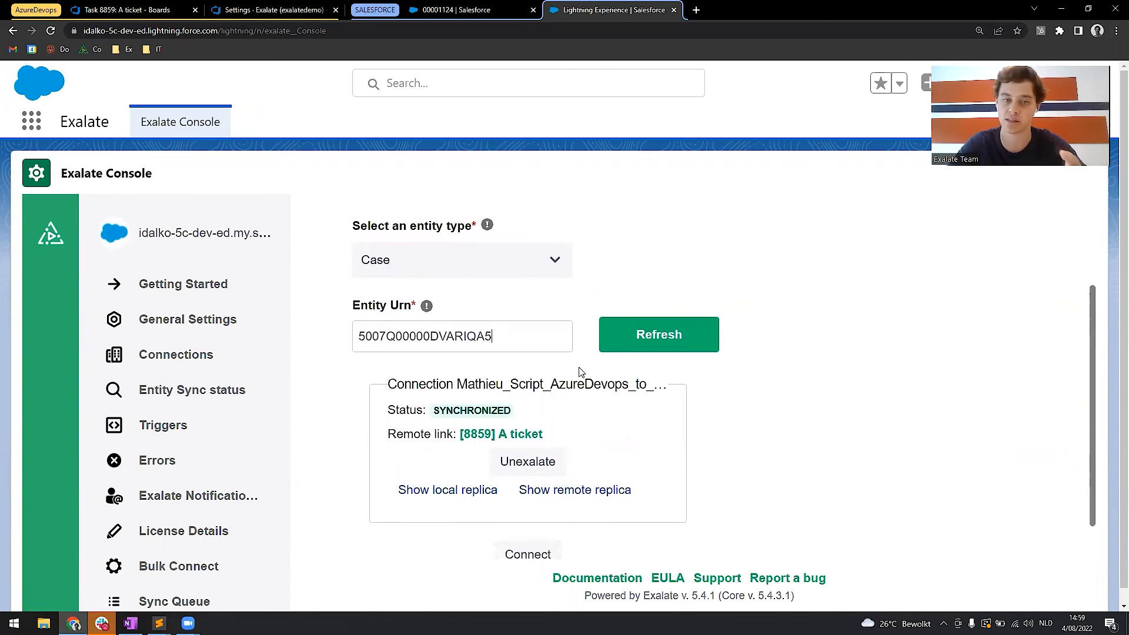
scroll(581, 372, "down", 1)
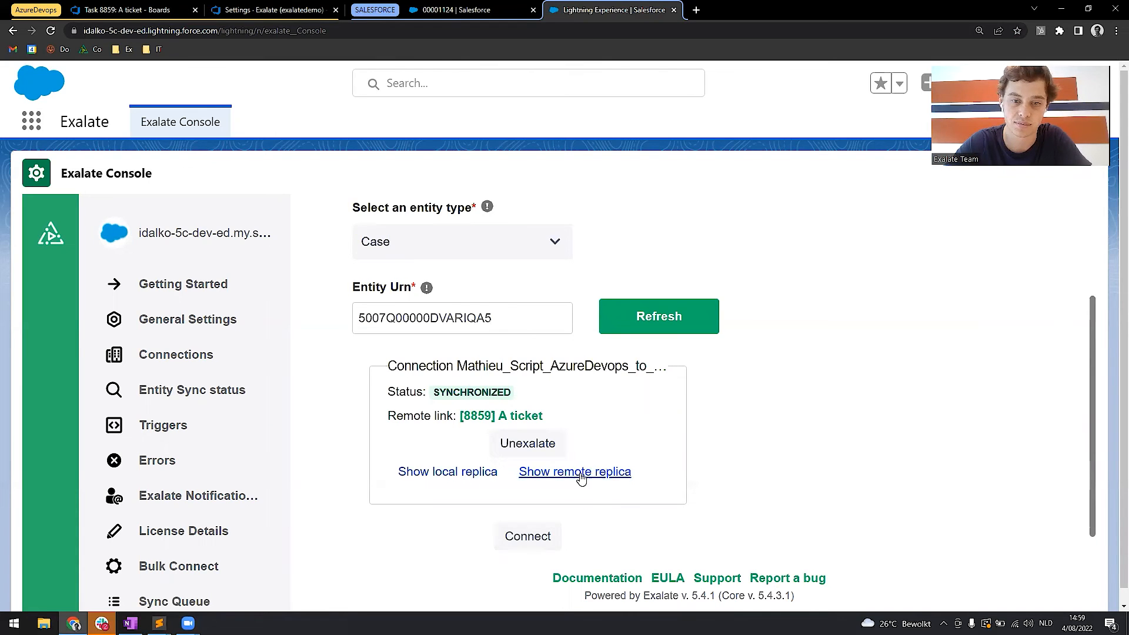
left_click(560, 472)
scroll(543, 358, "down", 2)
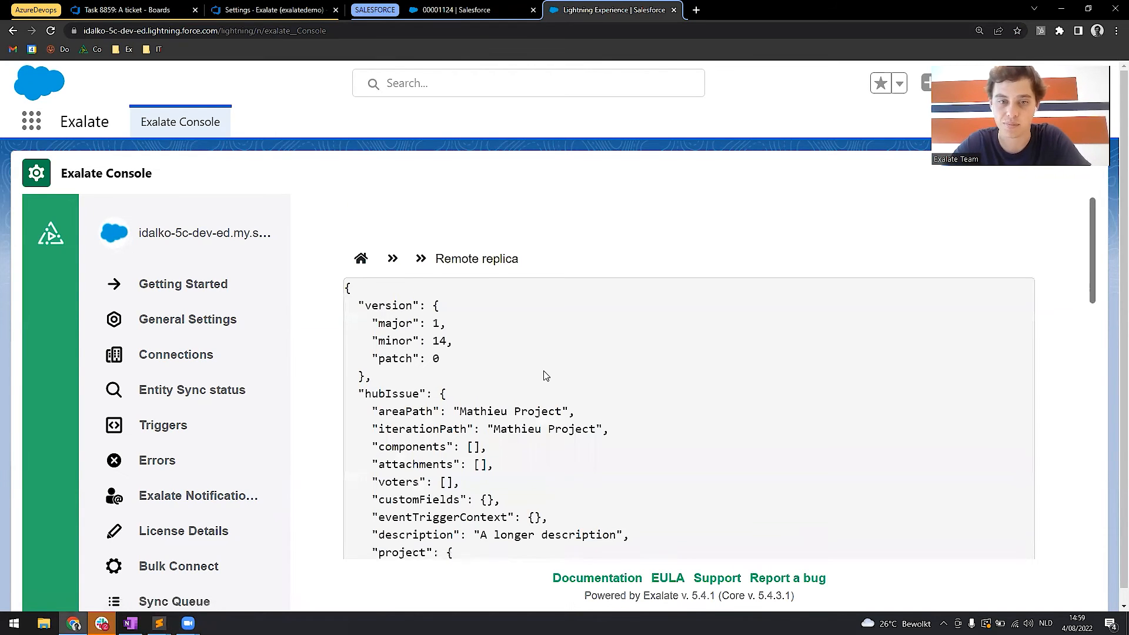
scroll(546, 377, "down", 1)
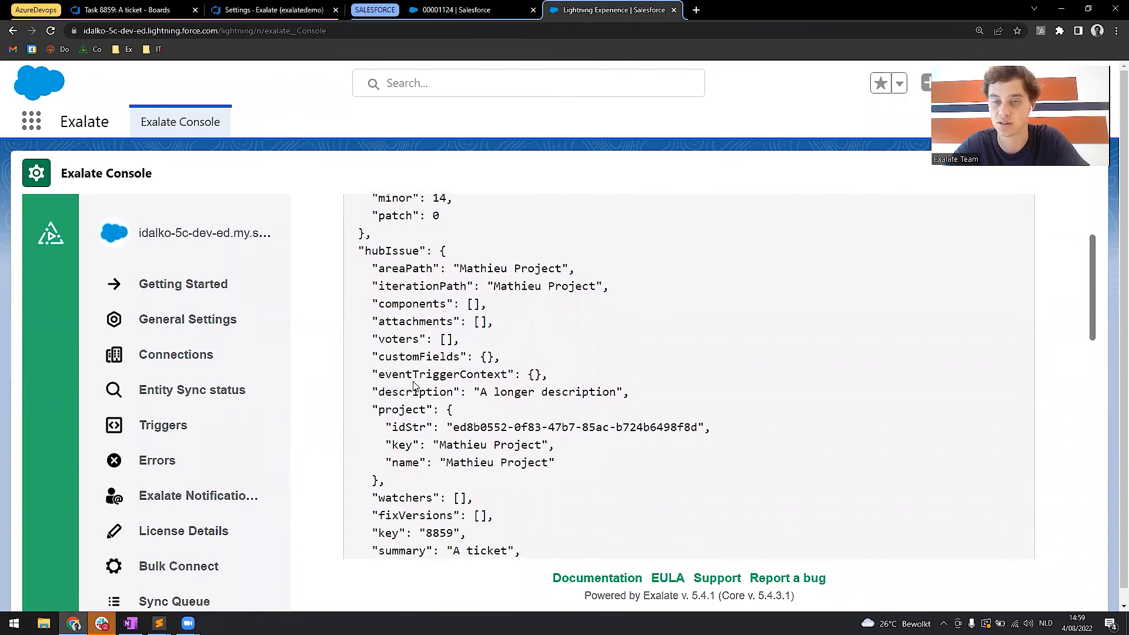
scroll(414, 385, "down", 1)
scroll(416, 333, "down", 1)
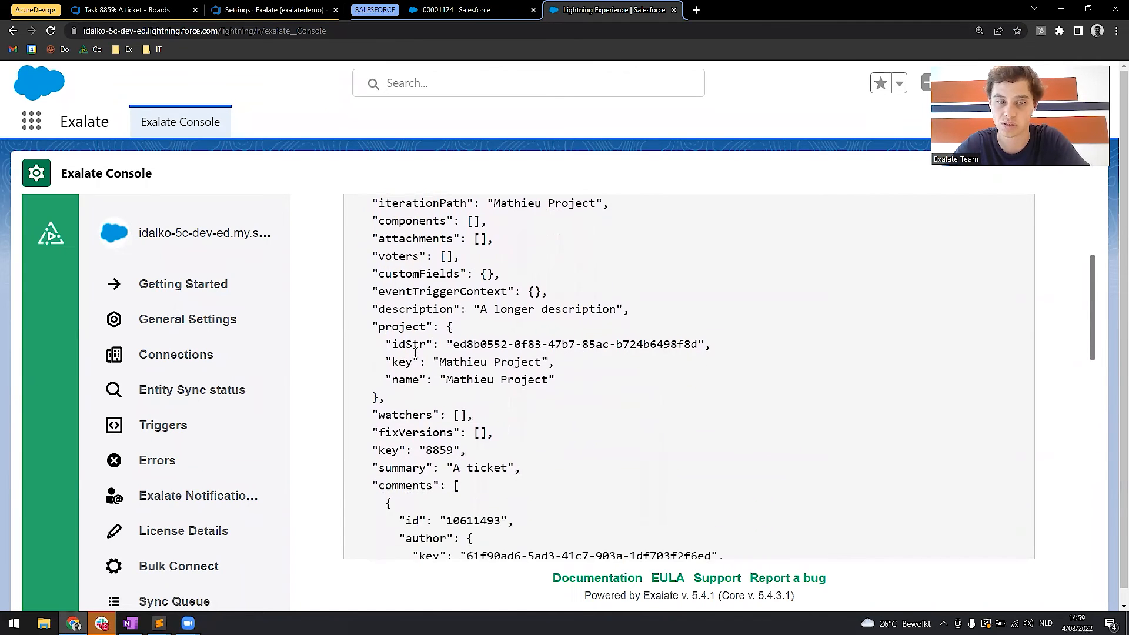
scroll(448, 262, "up", 1)
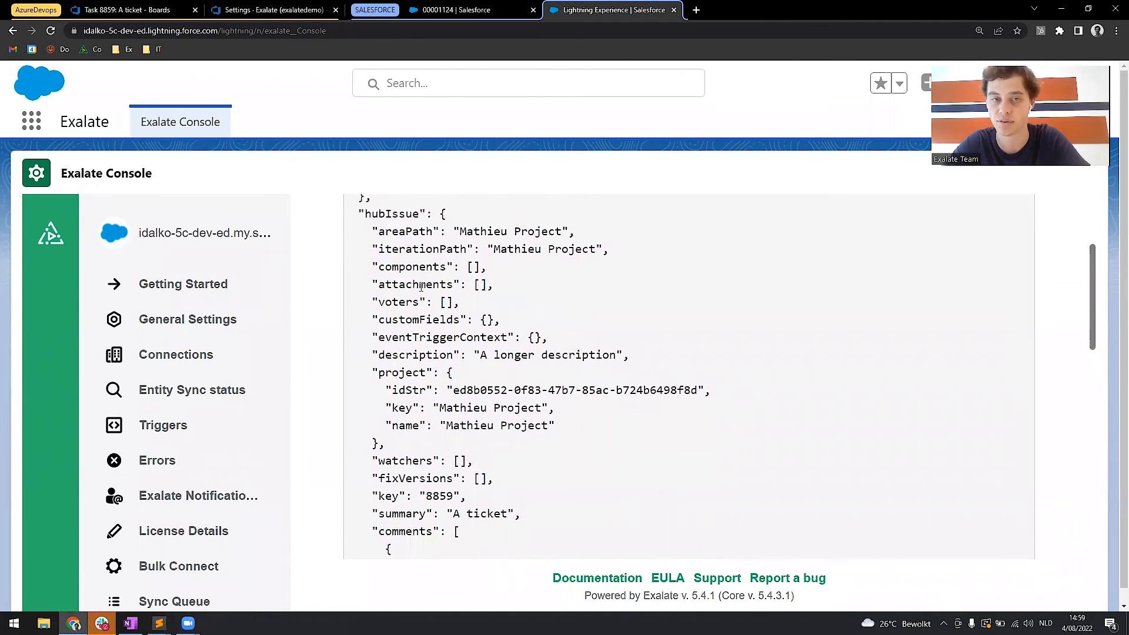
scroll(421, 286, "down", 8)
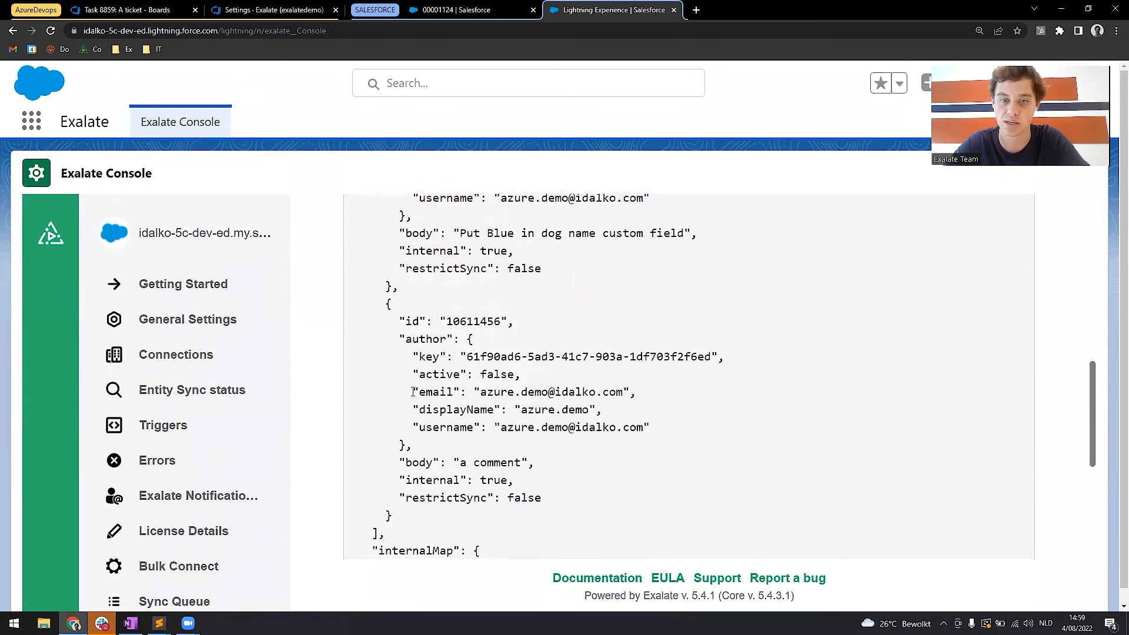
scroll(413, 391, "down", 5)
Examine the priority and status entries in the remote replica, marking the status key and its name attribute.
left_click_drag(392, 323, 405, 340)
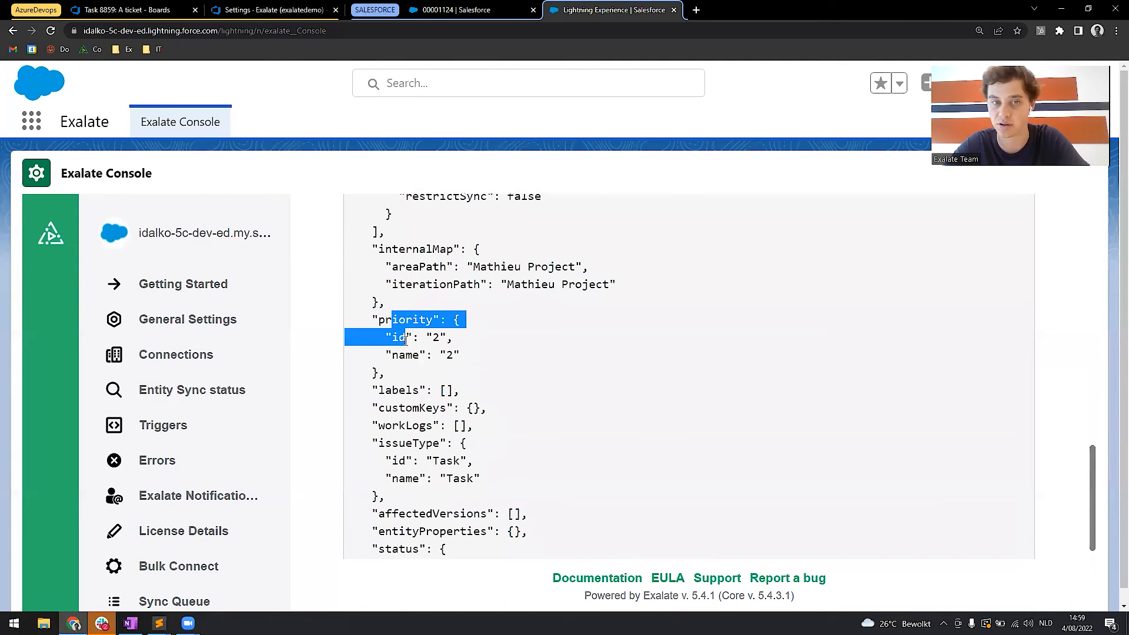
scroll(405, 340, "down", 1)
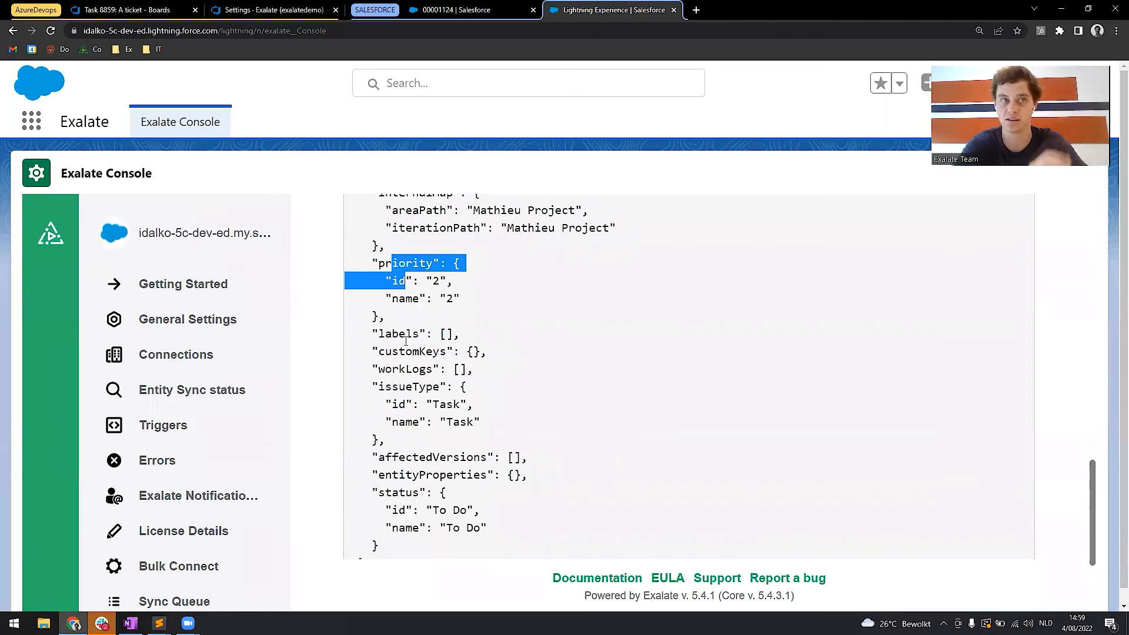
scroll(406, 341, "down", 2)
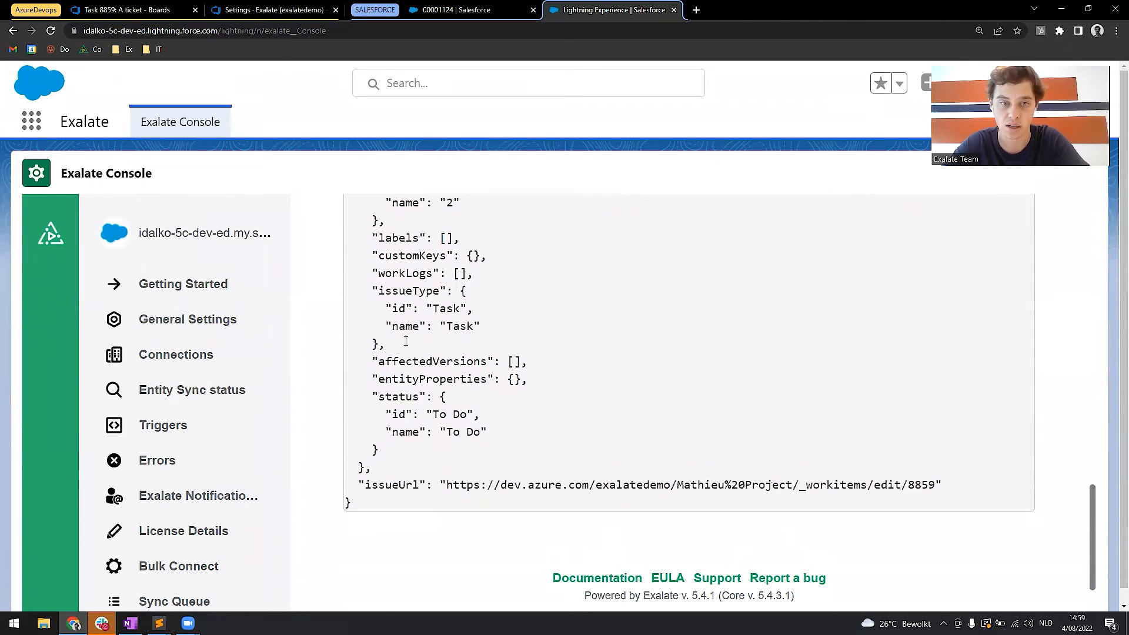
double_click(389, 410)
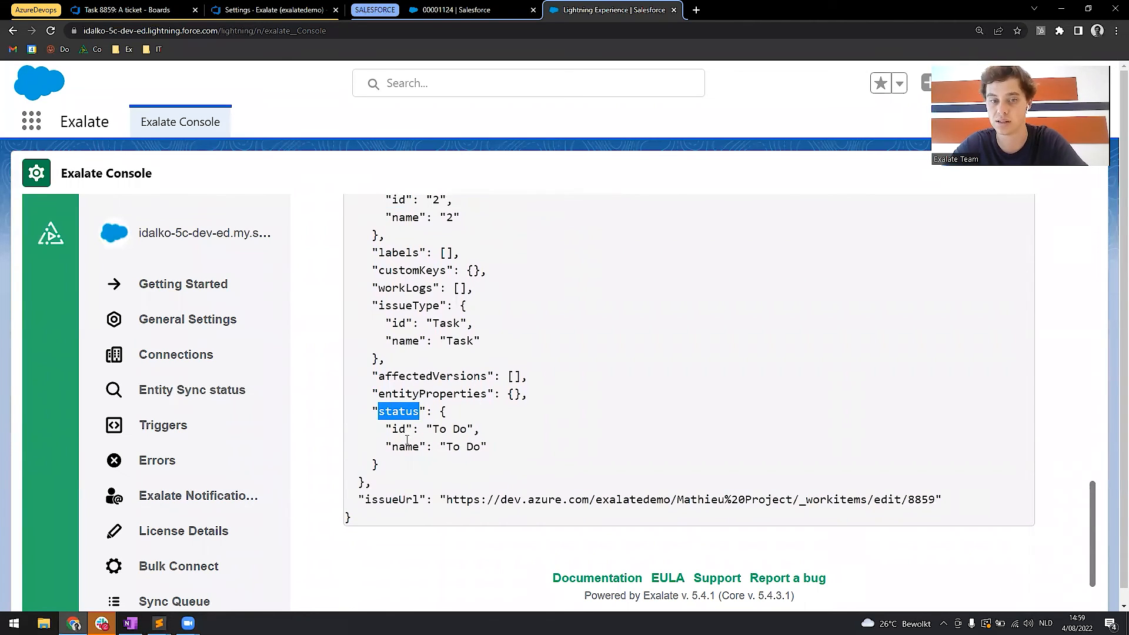
double_click(407, 446)
scroll(446, 414, "up", 2)
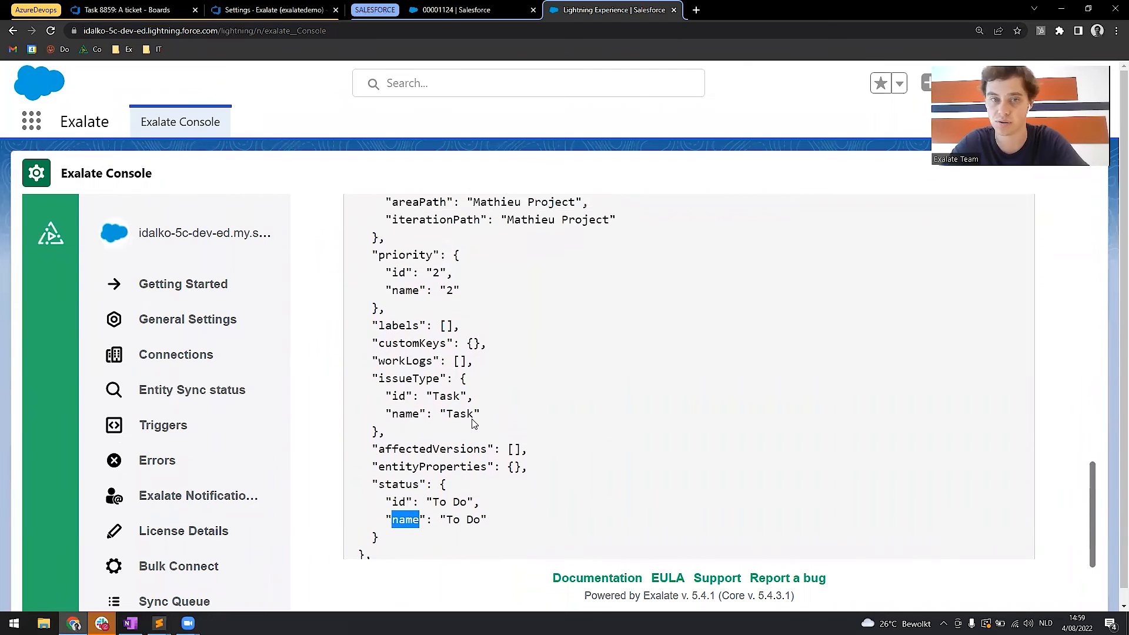
scroll(409, 406, "down", 2)
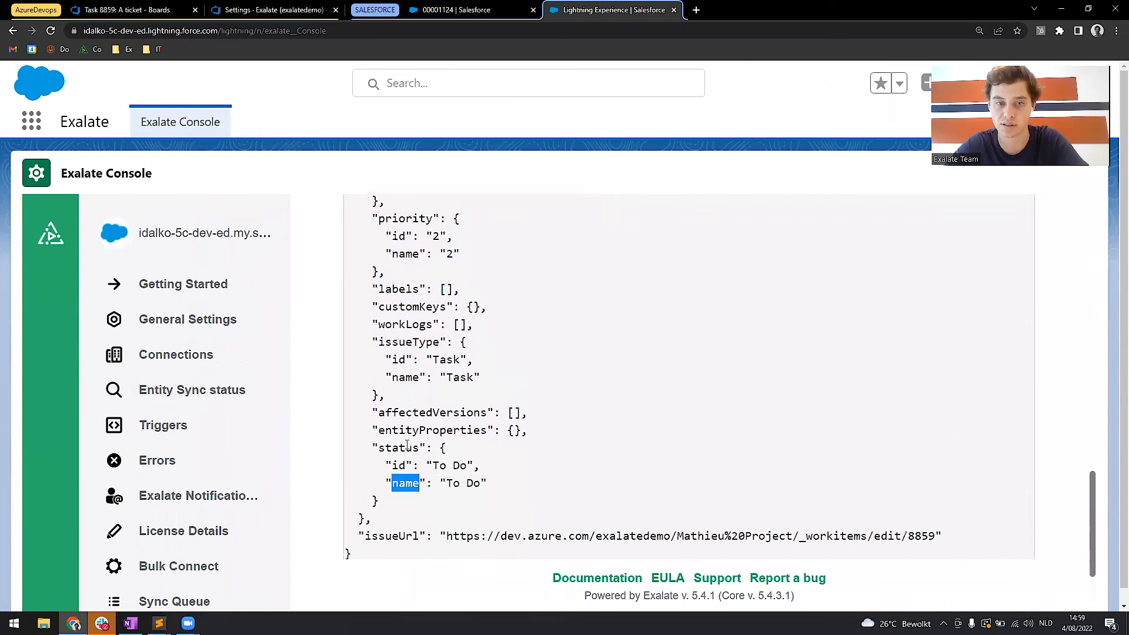
Open the active AzureDevops_to_SalesForce script connection for editing and add blank lines at the end of the incoming sync's Case block.
left_click(186, 355)
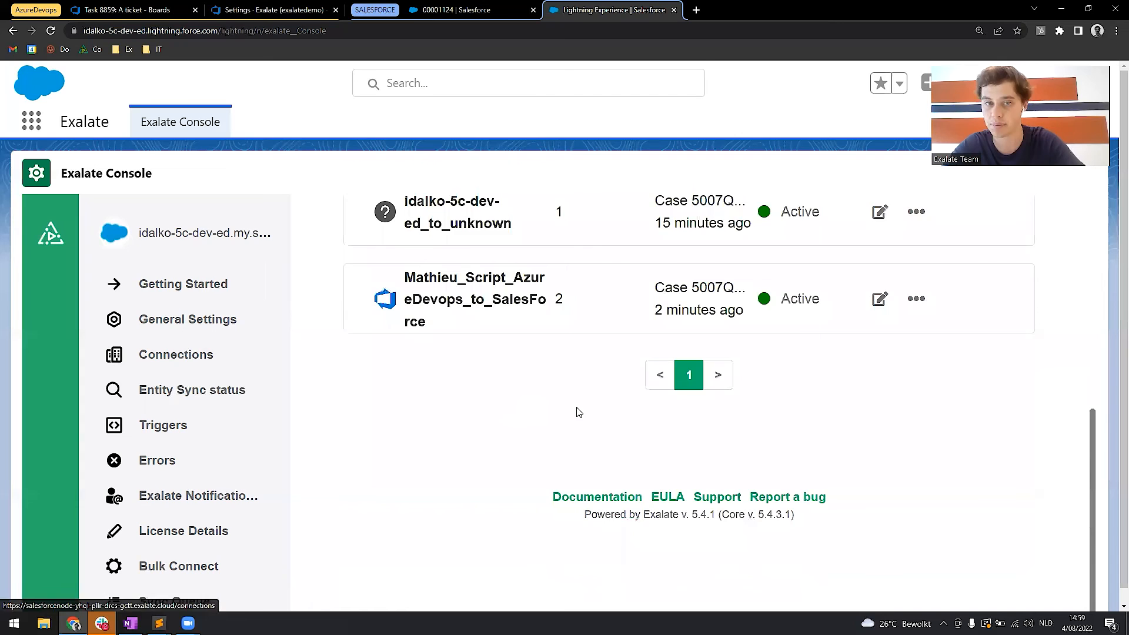
scroll(577, 410, "up", 4)
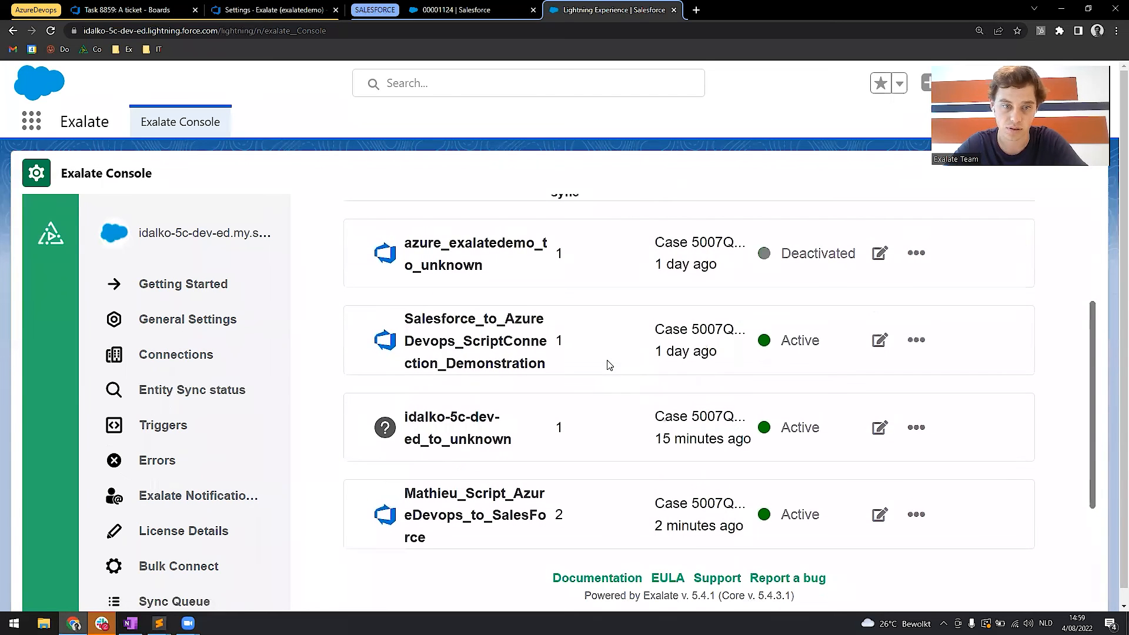
left_click(880, 514)
scroll(575, 451, "down", 4)
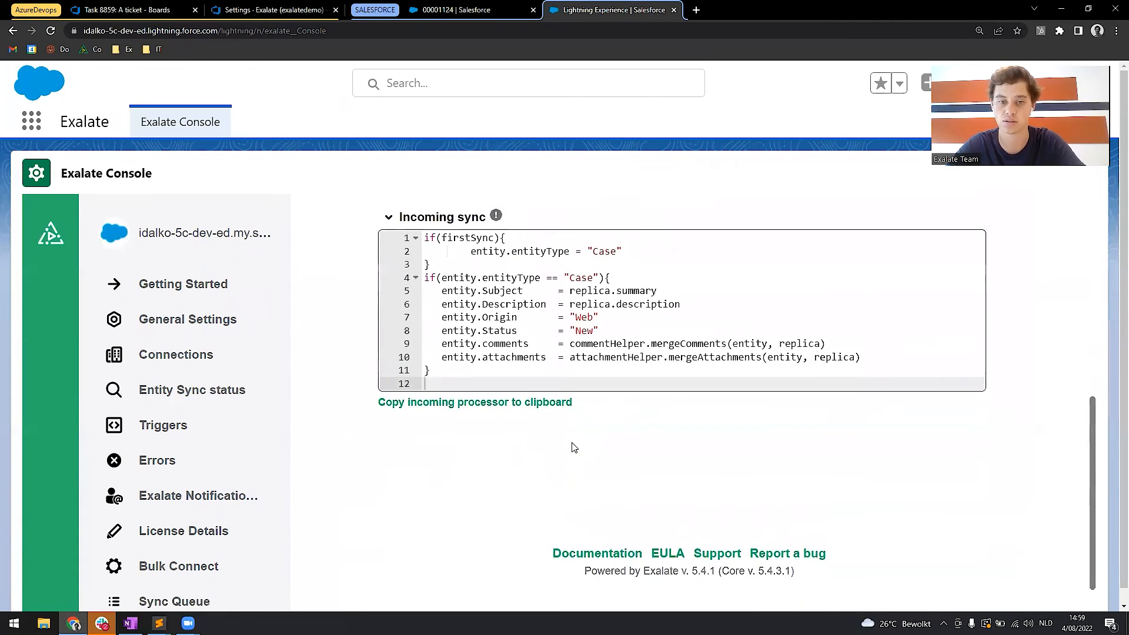
left_click(871, 381)
key("Return")
key("Return")
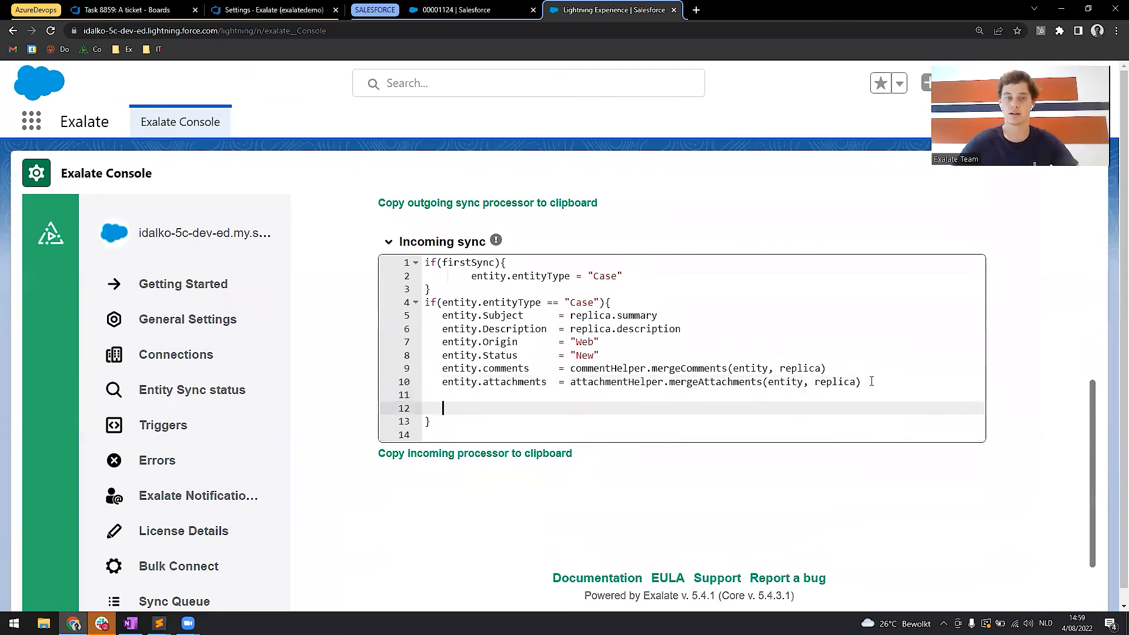
Search the Exalate documentation in a new browser tab for "status salesforce" and open the article on syncing statuses in Exalate for Salesforce.
left_click(695, 9)
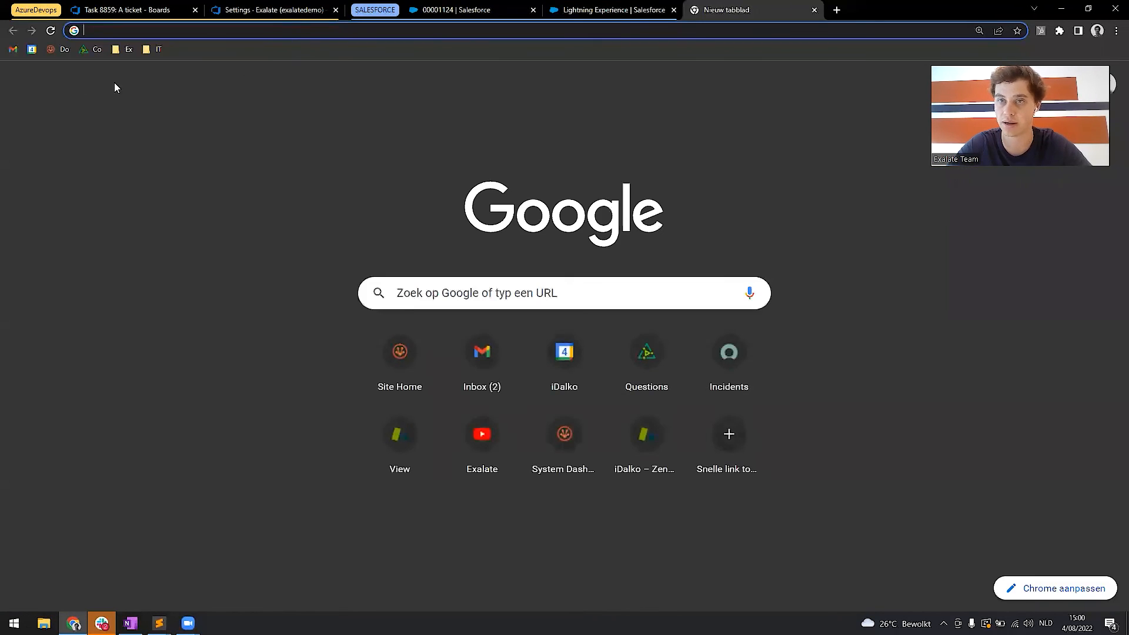
left_click(55, 53)
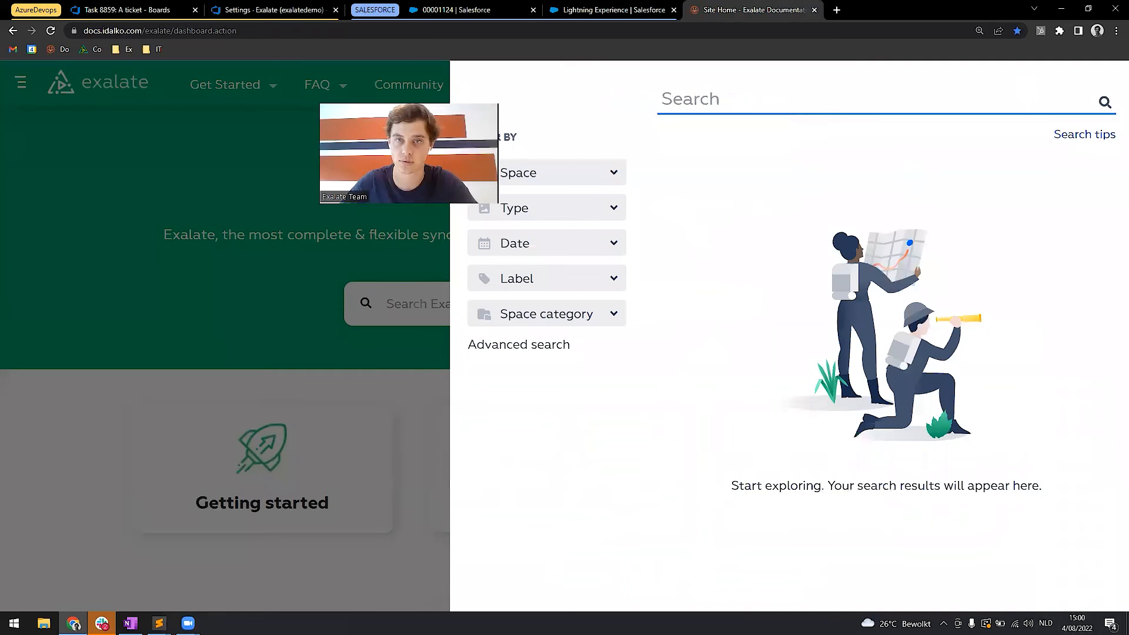
type("status salesforce")
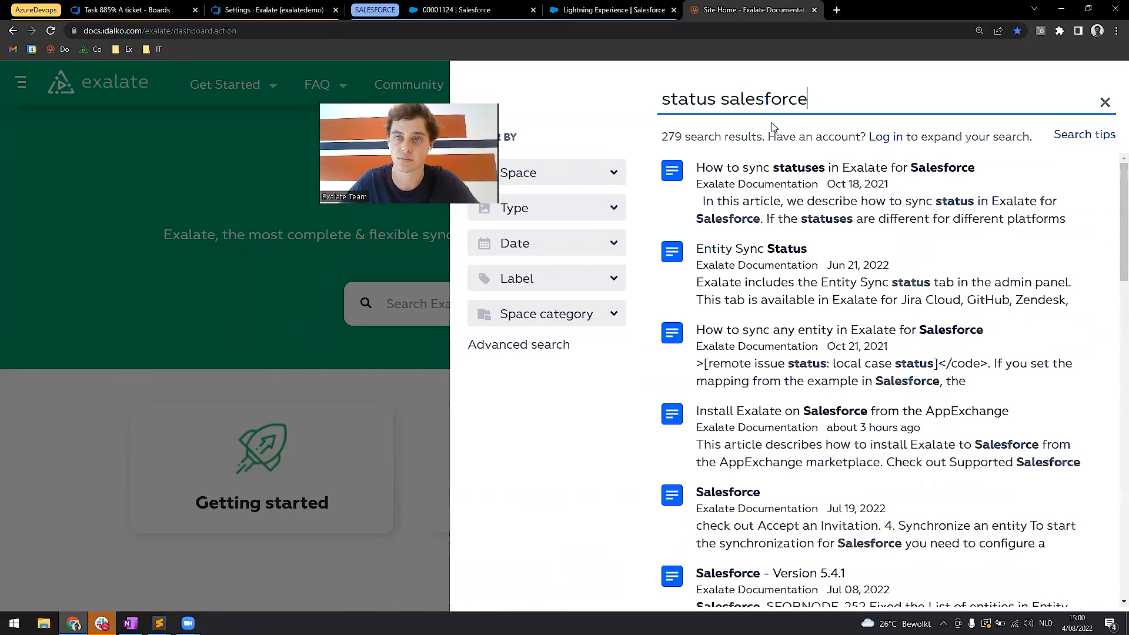
left_click(923, 192)
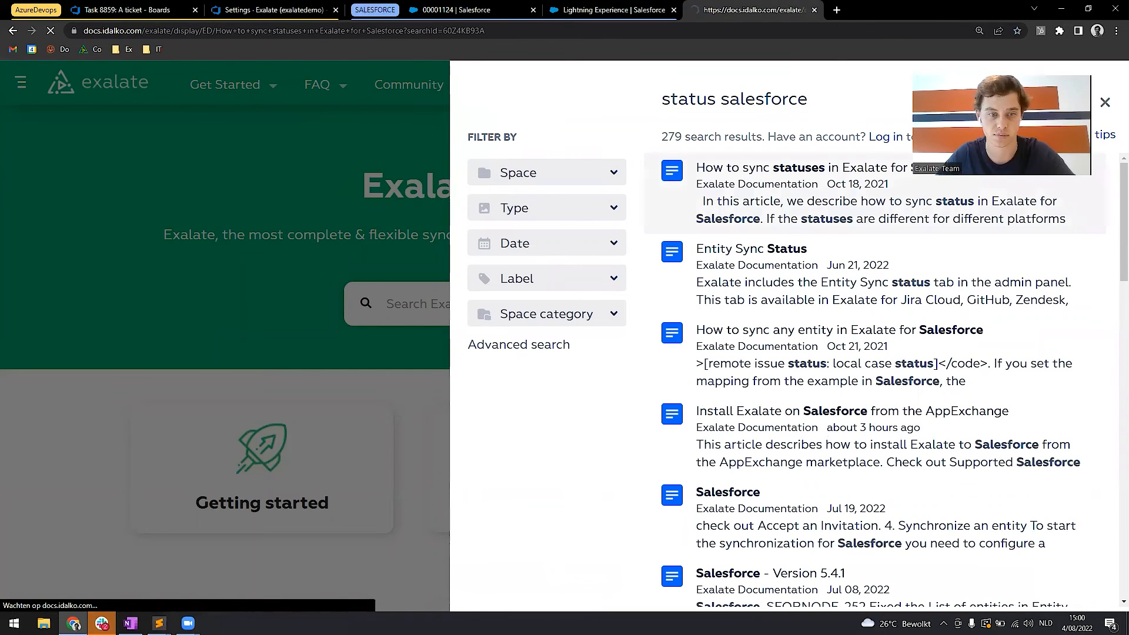
Copy the Salesforce Incoming sync code from the Jira to Salesforce status example and paste it into the connection's incoming Case block.
scroll(364, 339, "down", 5)
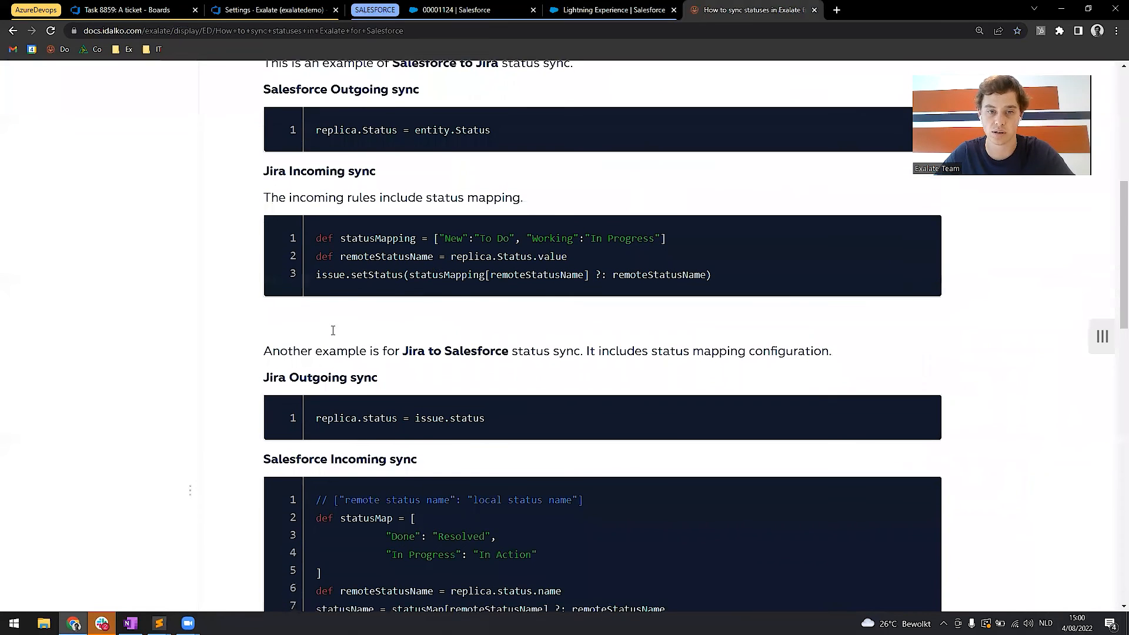
scroll(352, 335, "down", 2)
scroll(324, 318, "down", 1)
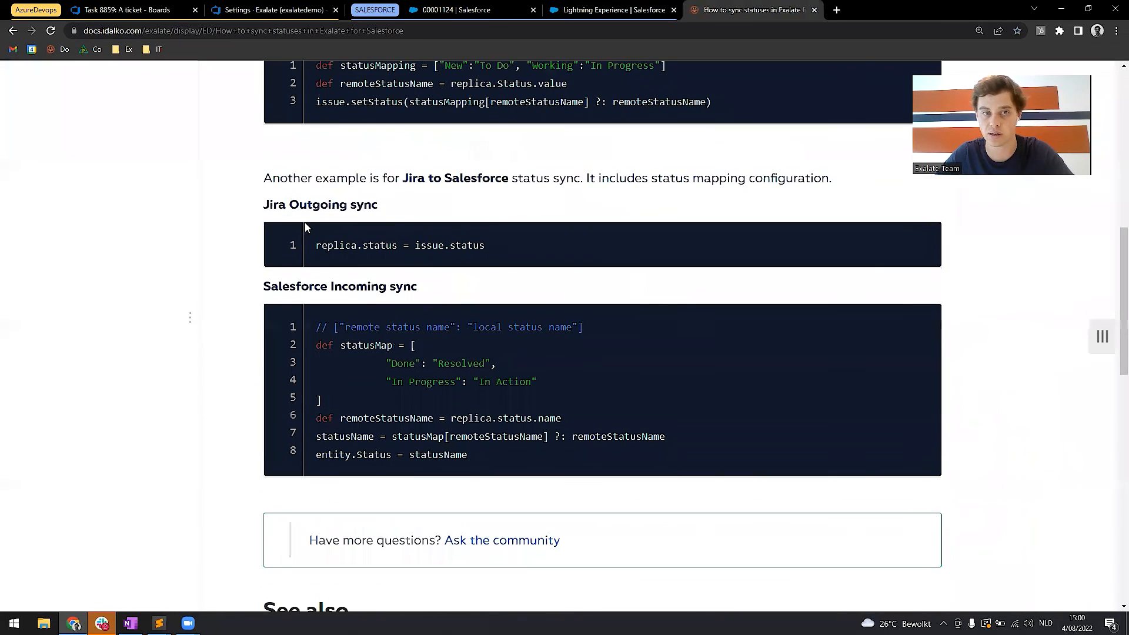
left_click_drag(298, 204, 394, 213)
left_click_drag(327, 286, 456, 288)
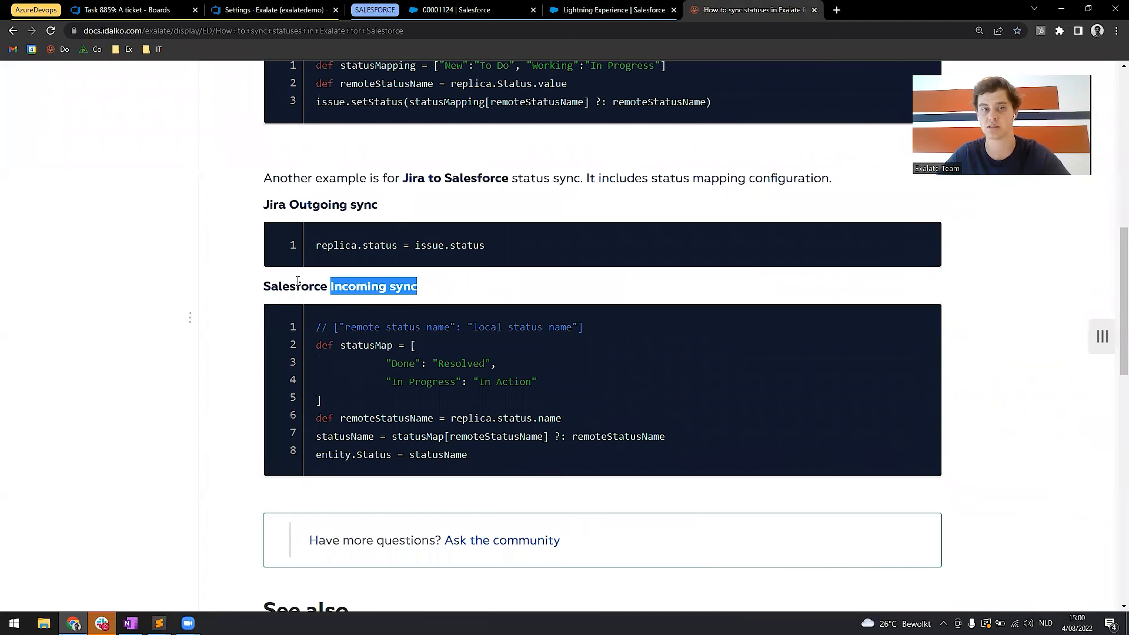
left_click(280, 287)
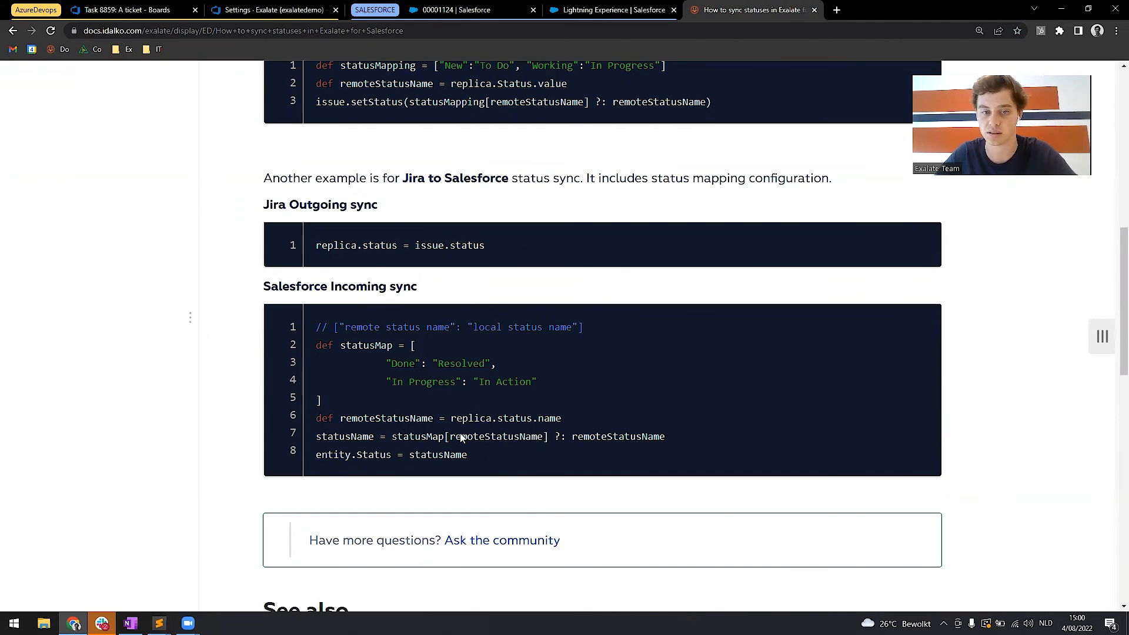
left_click_drag(469, 456, 317, 333)
key("ctrl+c")
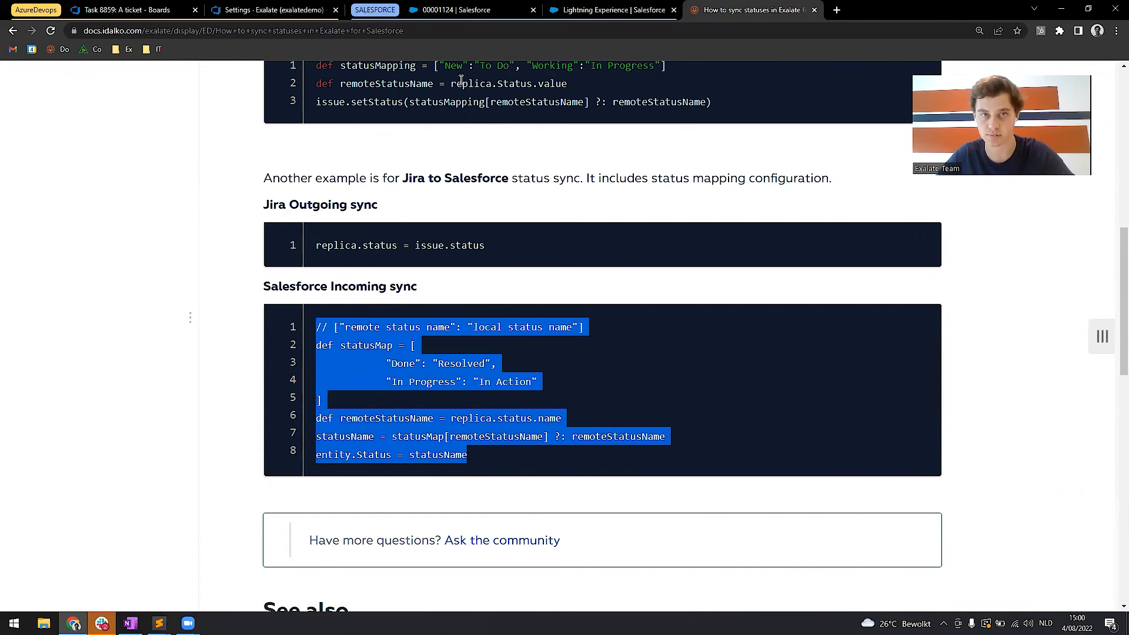
left_click(612, 8)
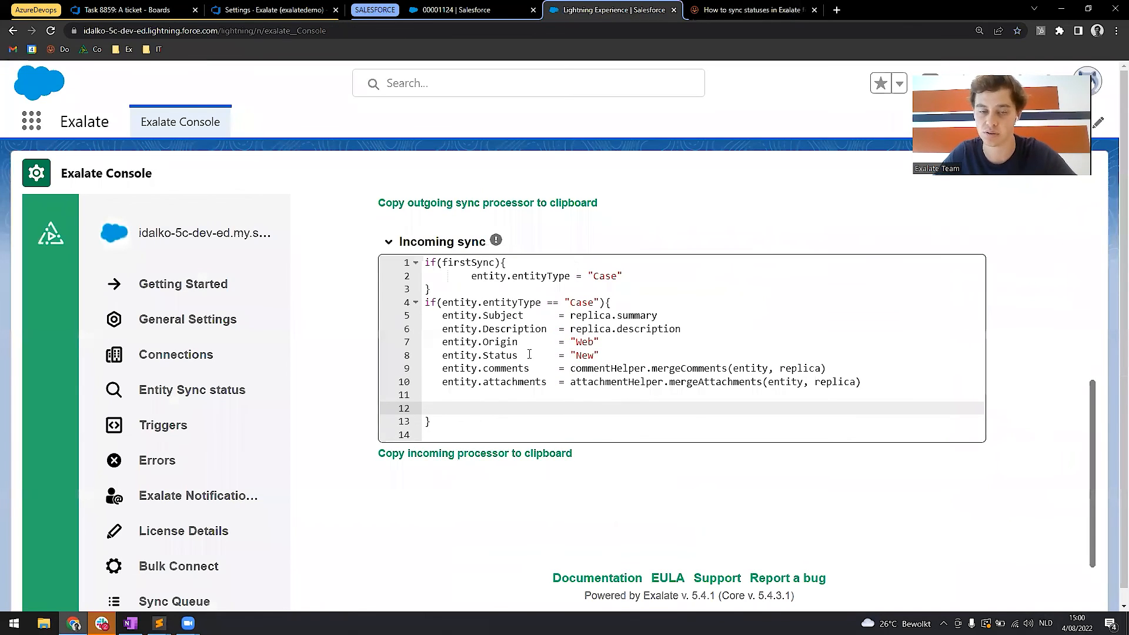
key("ctrl+v")
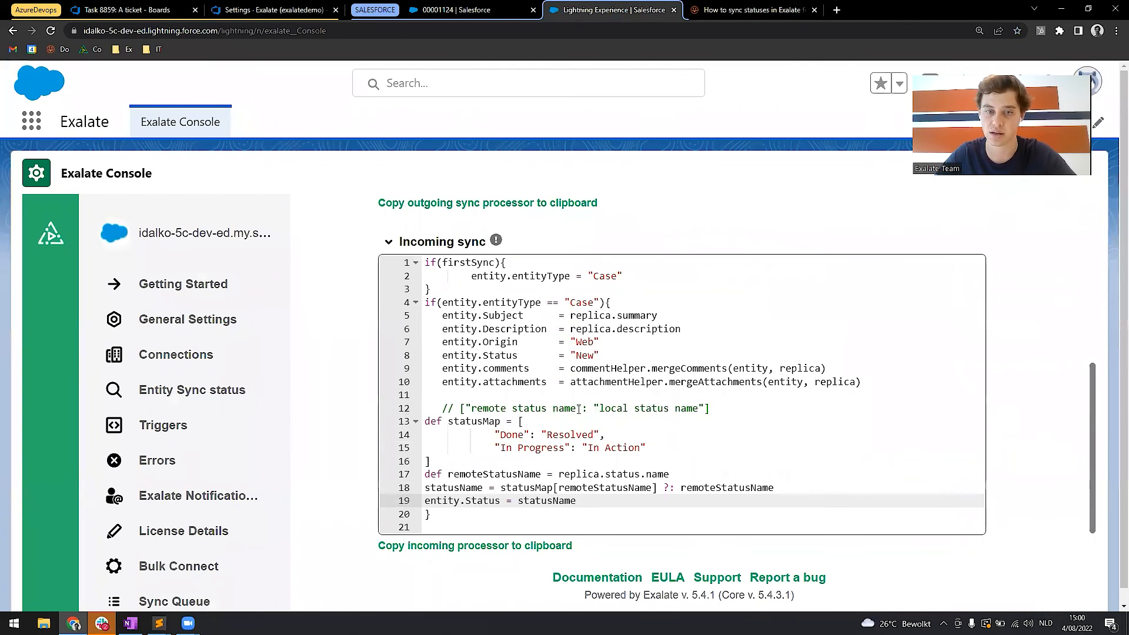
Remove the indentation before the pasted status mapping comment line in the incoming sync script.
left_click(539, 396)
left_click(439, 408)
key("BackSpace")
key("BackSpace")
key("Delete")
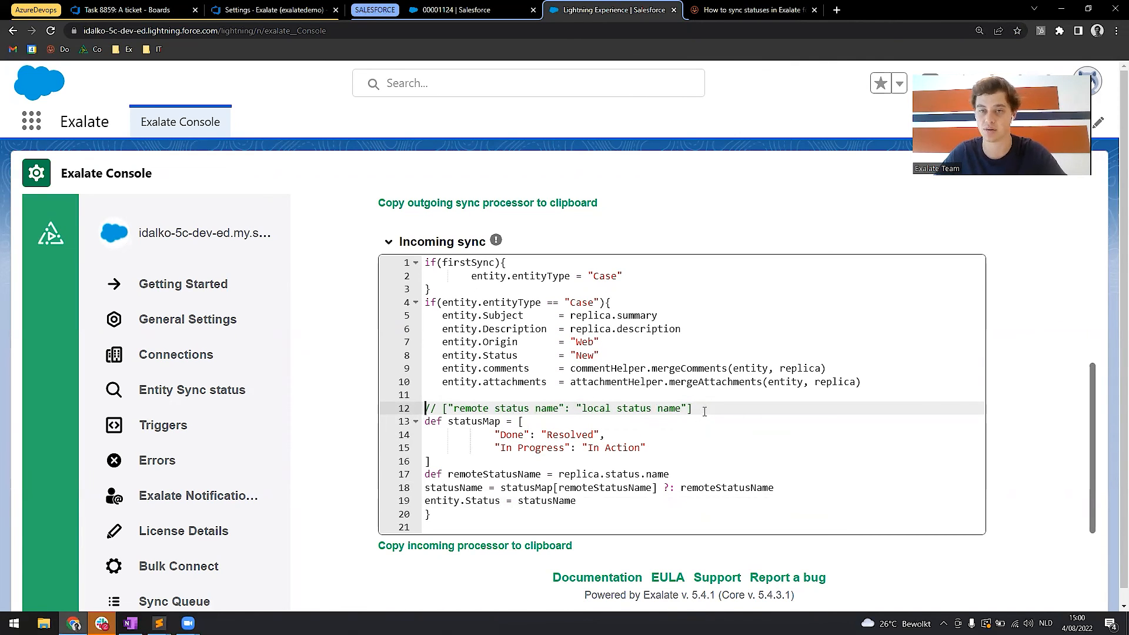
Change the first statusMap entry so the remote status "Accepted" maps to the local status "Escalated".
double_click(503, 435)
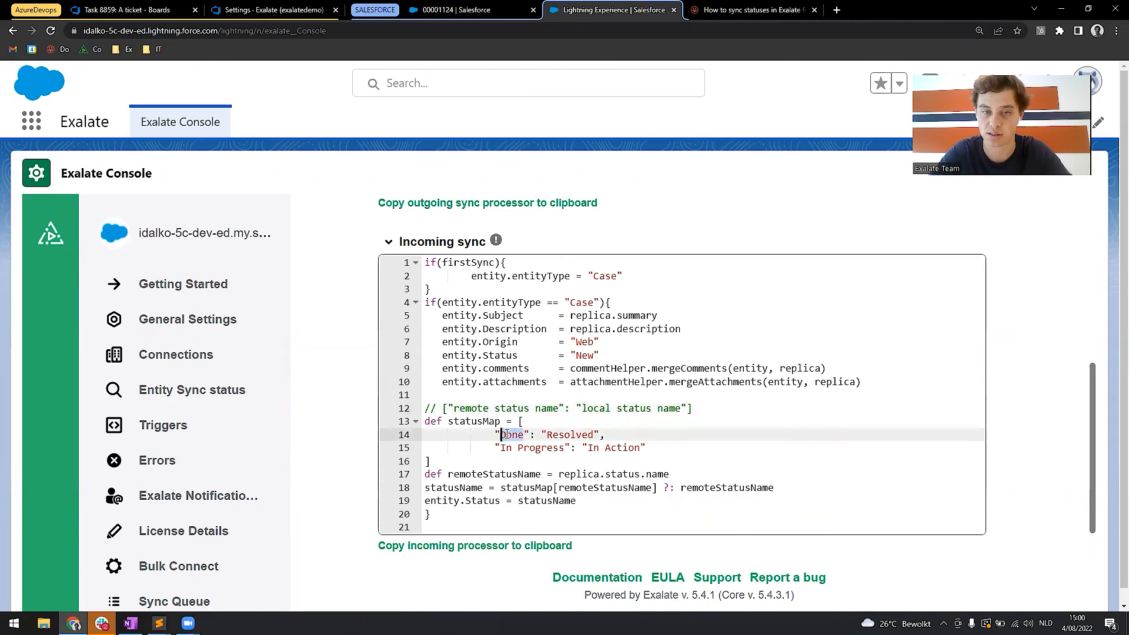
type("Accepted")
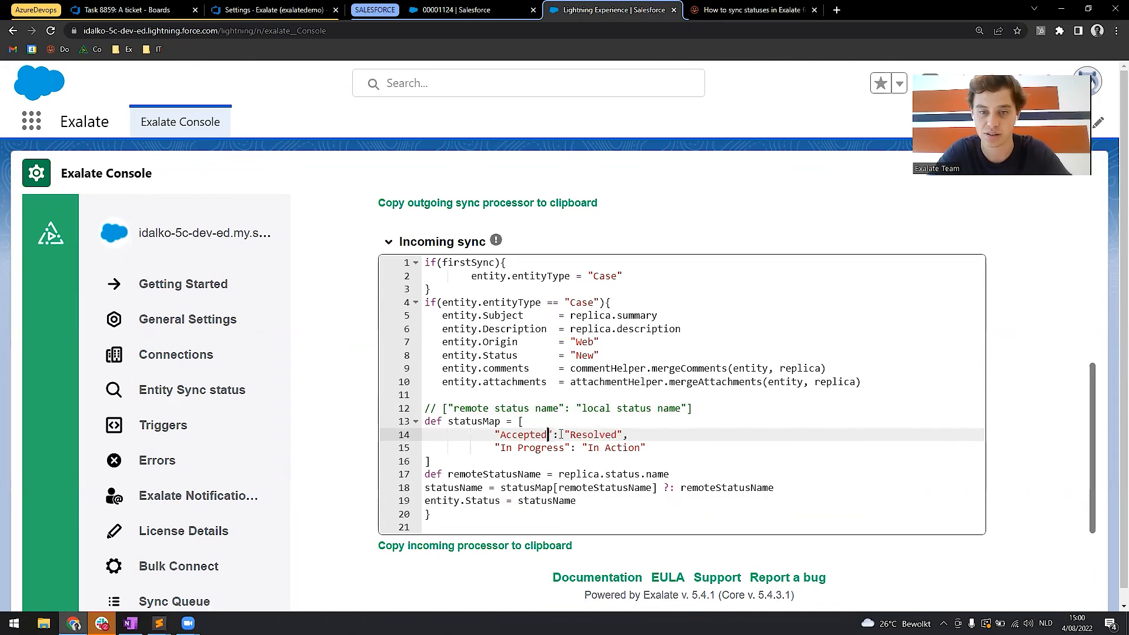
double_click(584, 435)
type("Escalated")
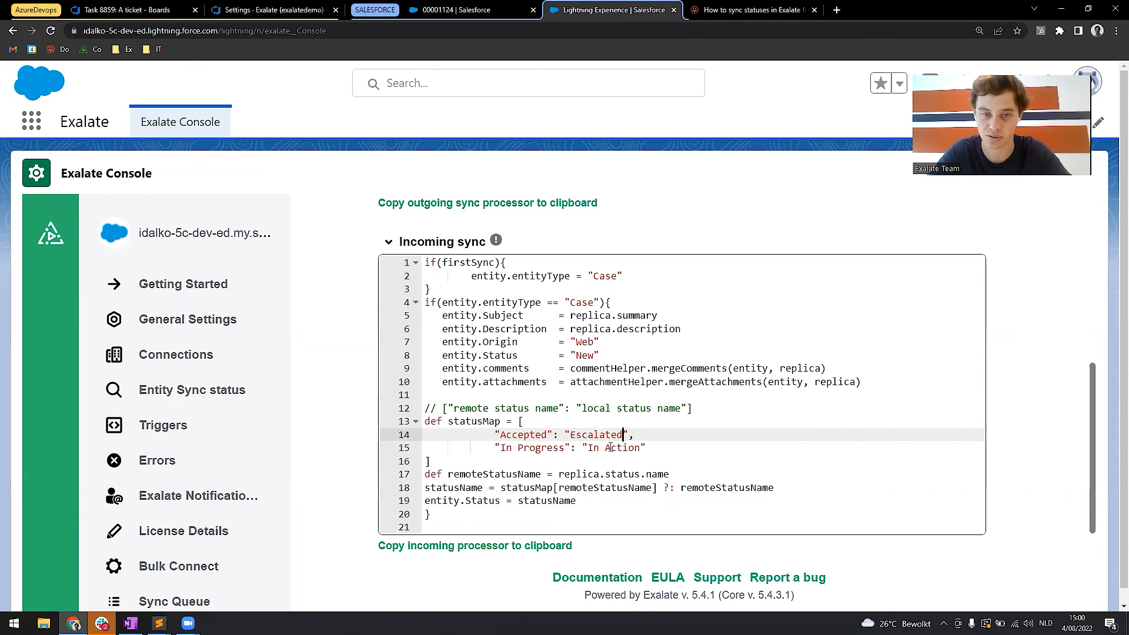
Remove the "In Progress" entry from statusMap, close the list right after the "Accepted" entry, and leave a blank line below it.
left_click_drag(654, 447, 631, 436)
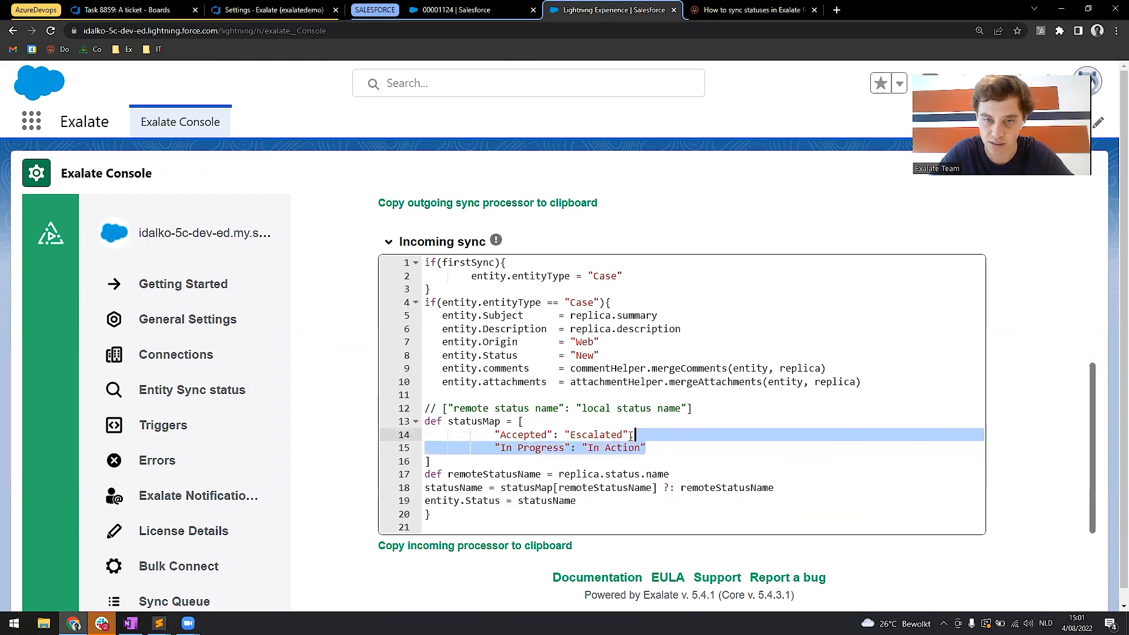
key("BackSpace")
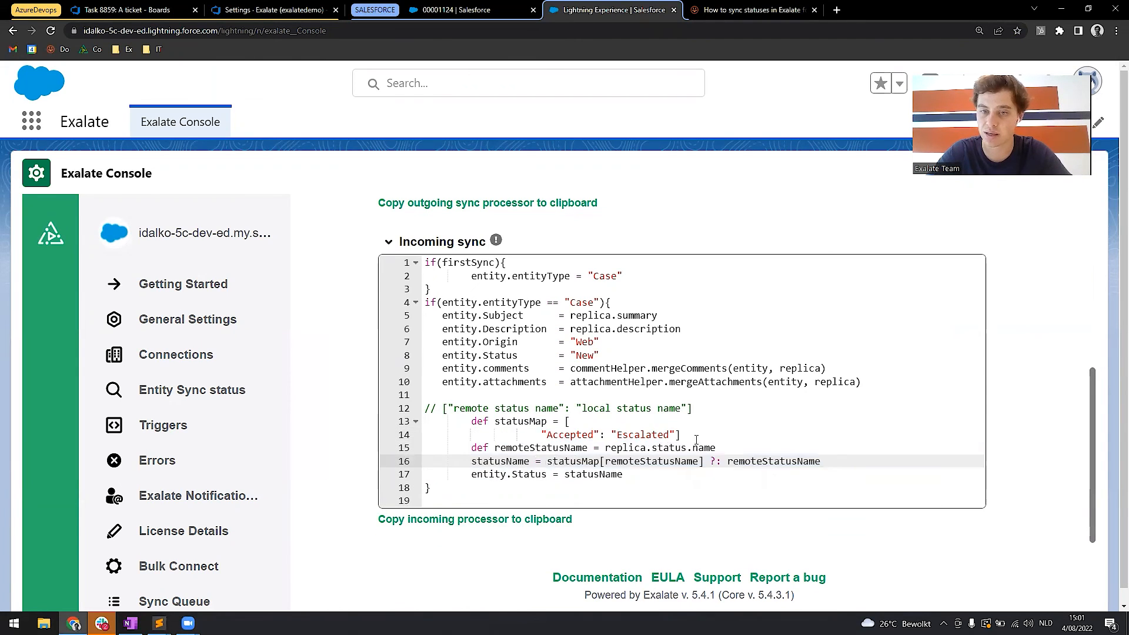
left_click(696, 438)
key("Return")
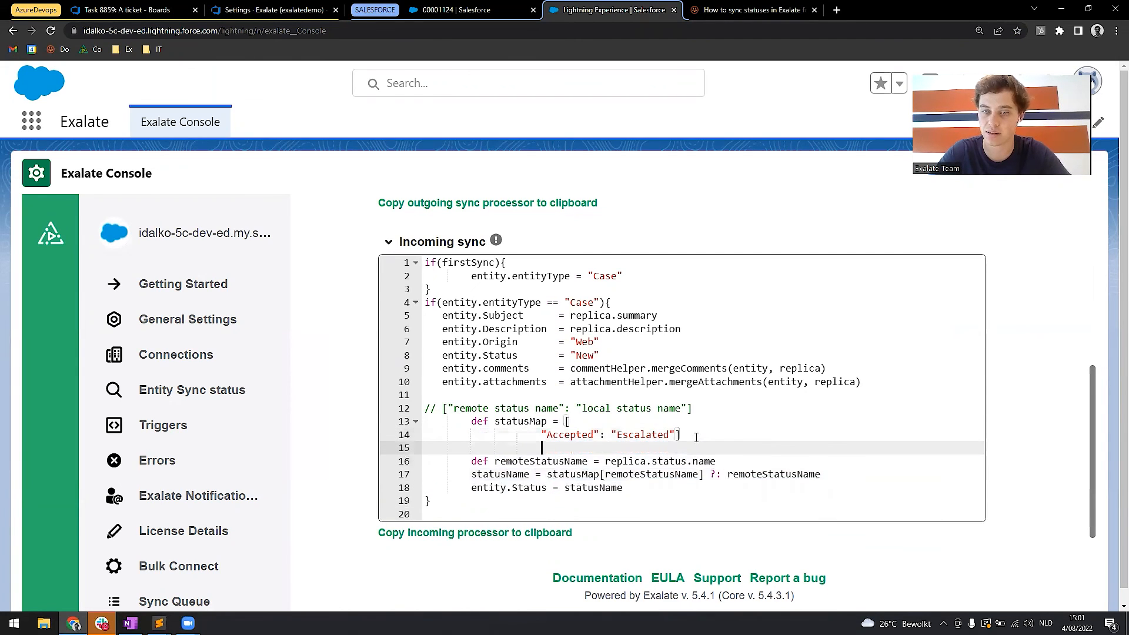
left_click(723, 461)
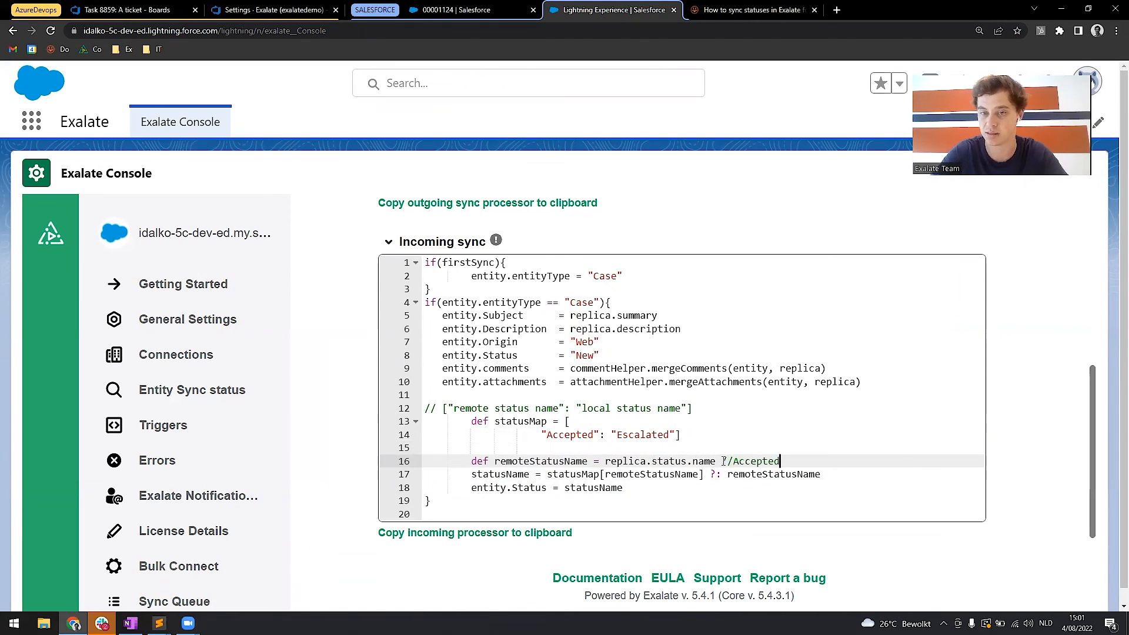
type("//Accepted")
left_click_drag(795, 457, 722, 463)
key("BackSpace")
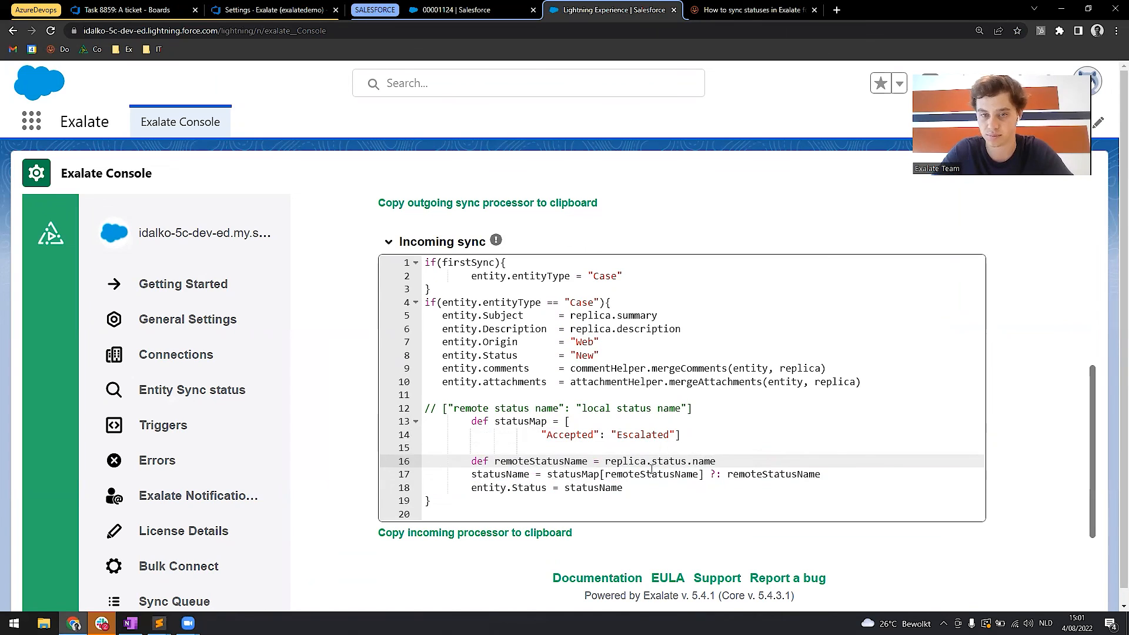
Delete the remote/local status name comment above statusMap and review the incoming sync script.
left_click_drag(703, 404, 379, 402)
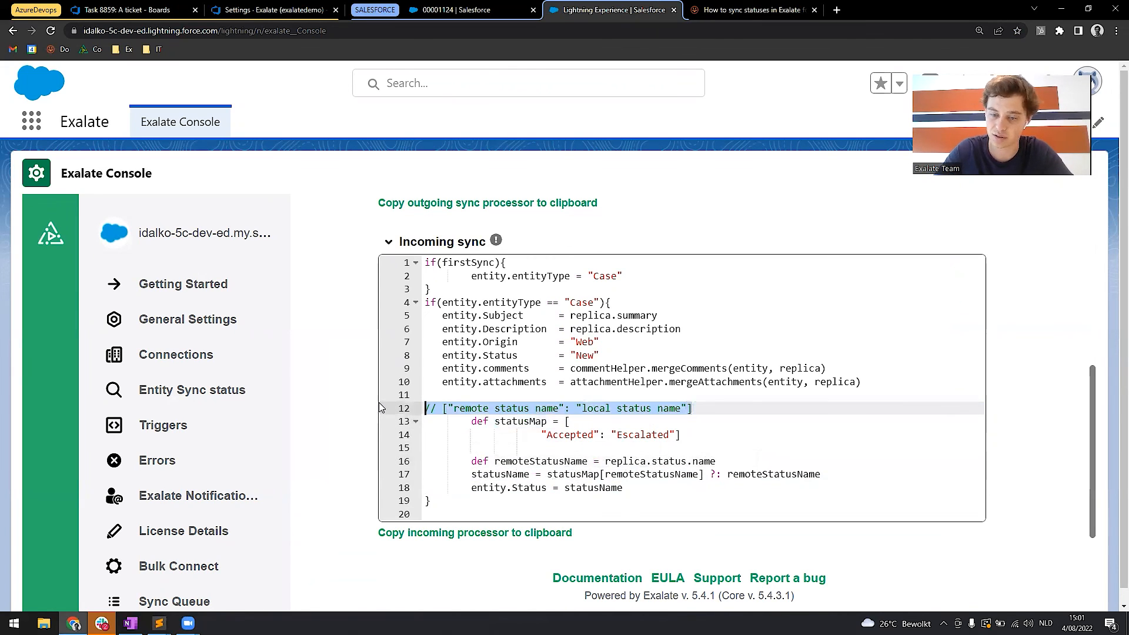
key("BackSpace")
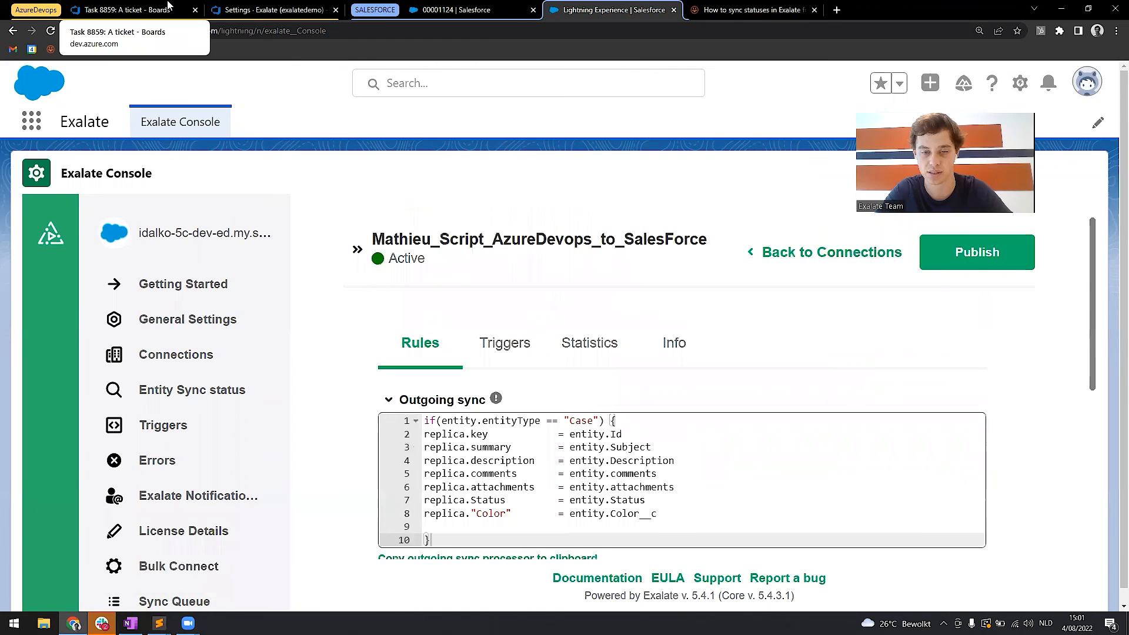
scroll(379, 311, "down", 7)
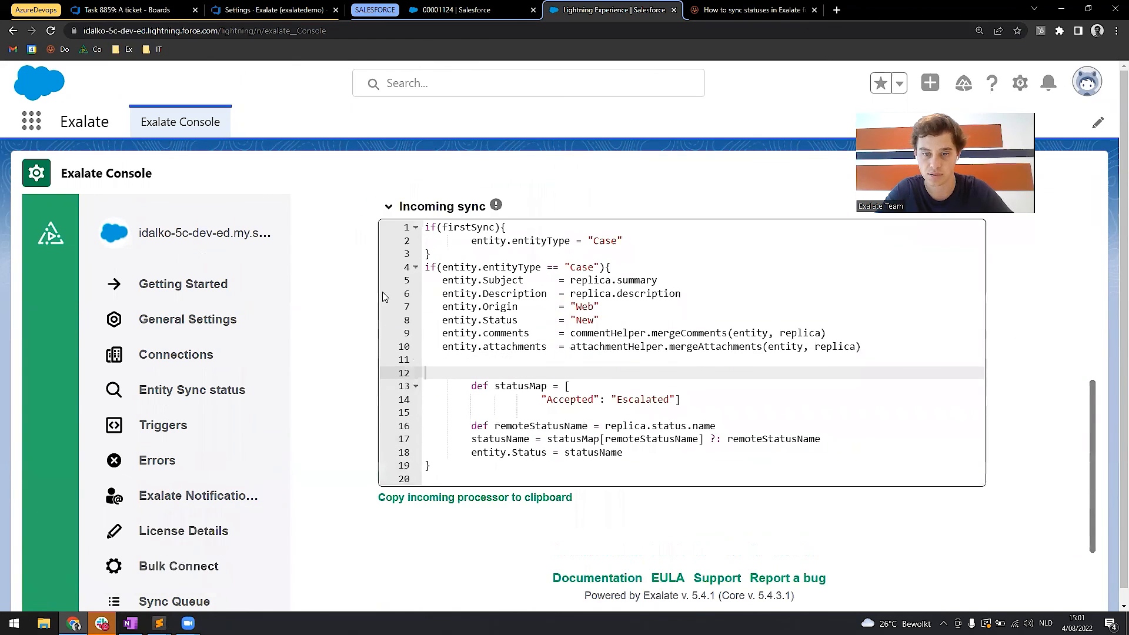
Set the state of the "A ticket" task in Azure DevOps to Accepted and save the work item.
key("ctrl+1")
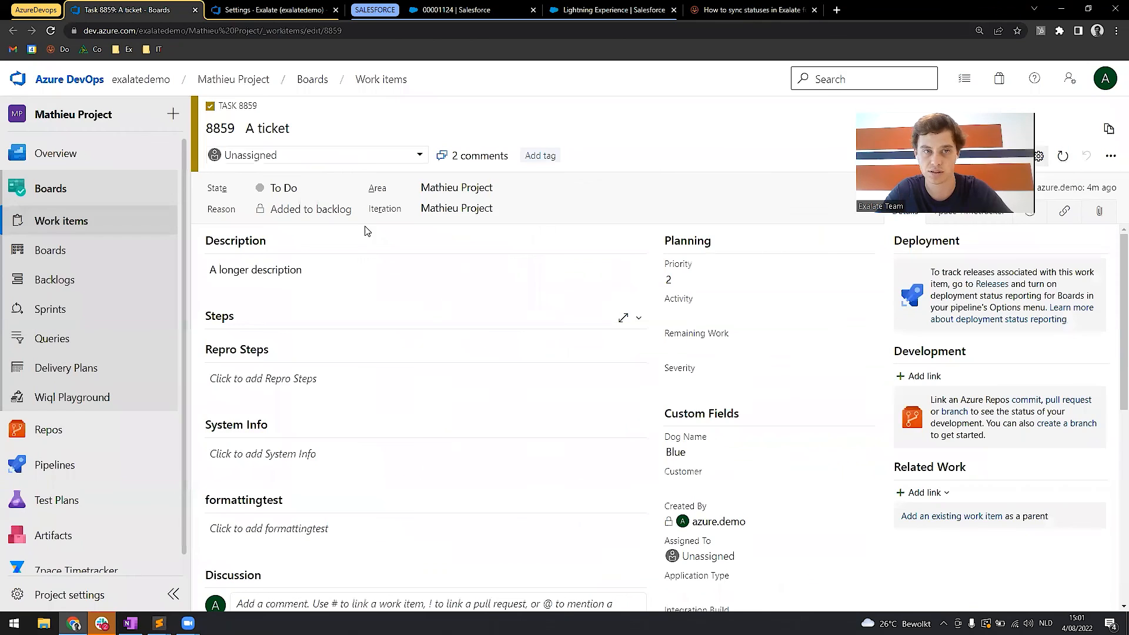
left_click(348, 187)
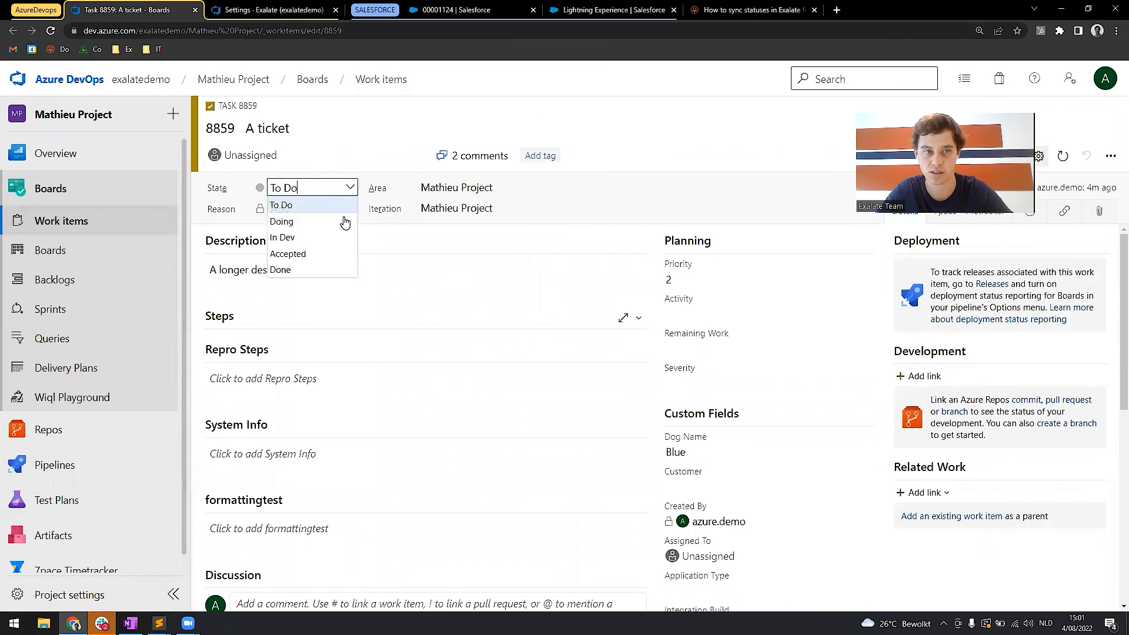
left_click(323, 253)
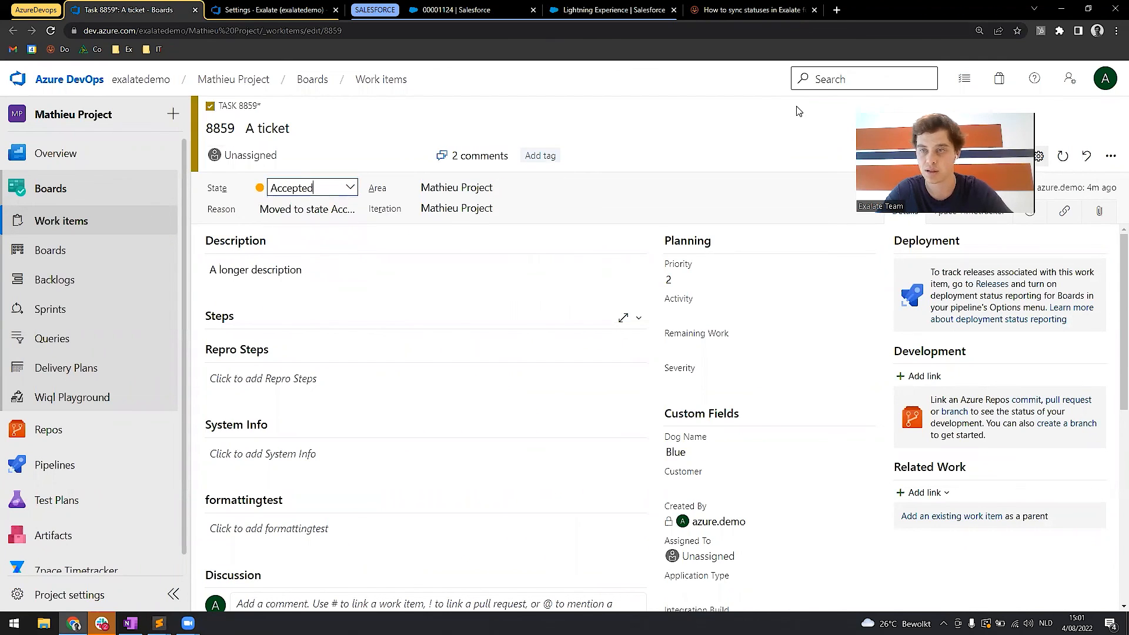
key("ctrl+s")
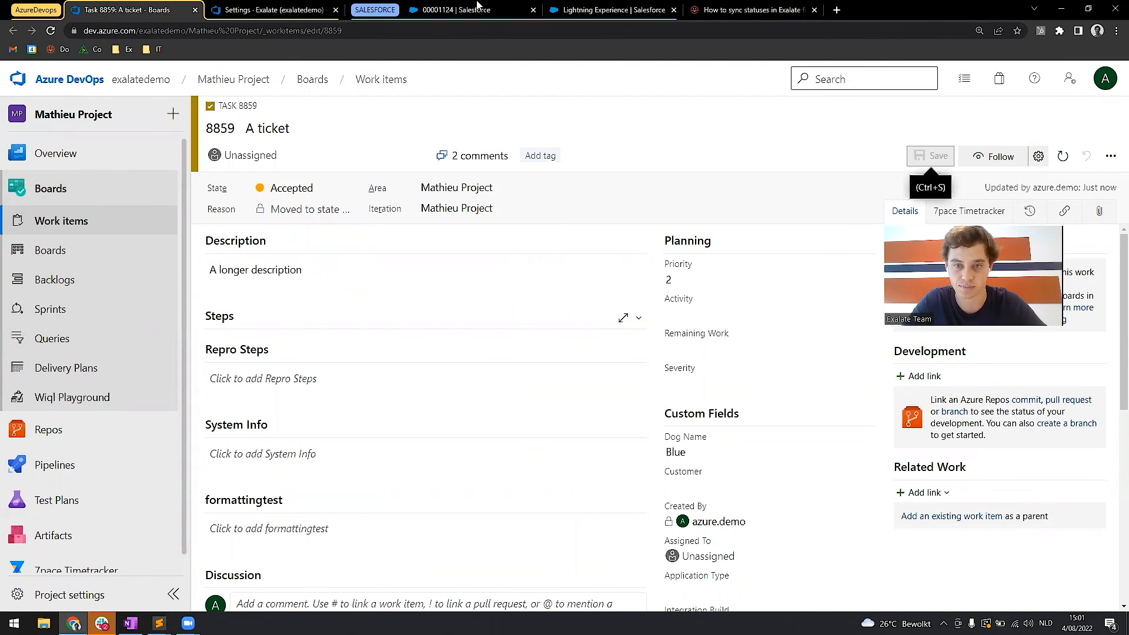
Reload the "A ticket" case in Salesforce and check its status and latest feed updates.
left_click(476, 7)
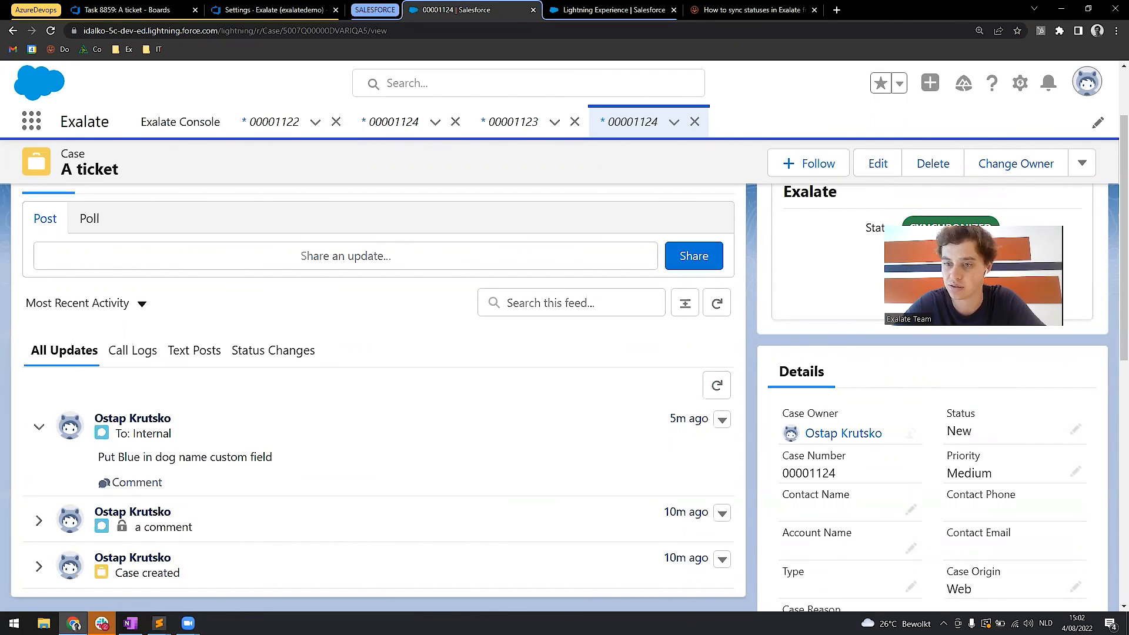
key("F5")
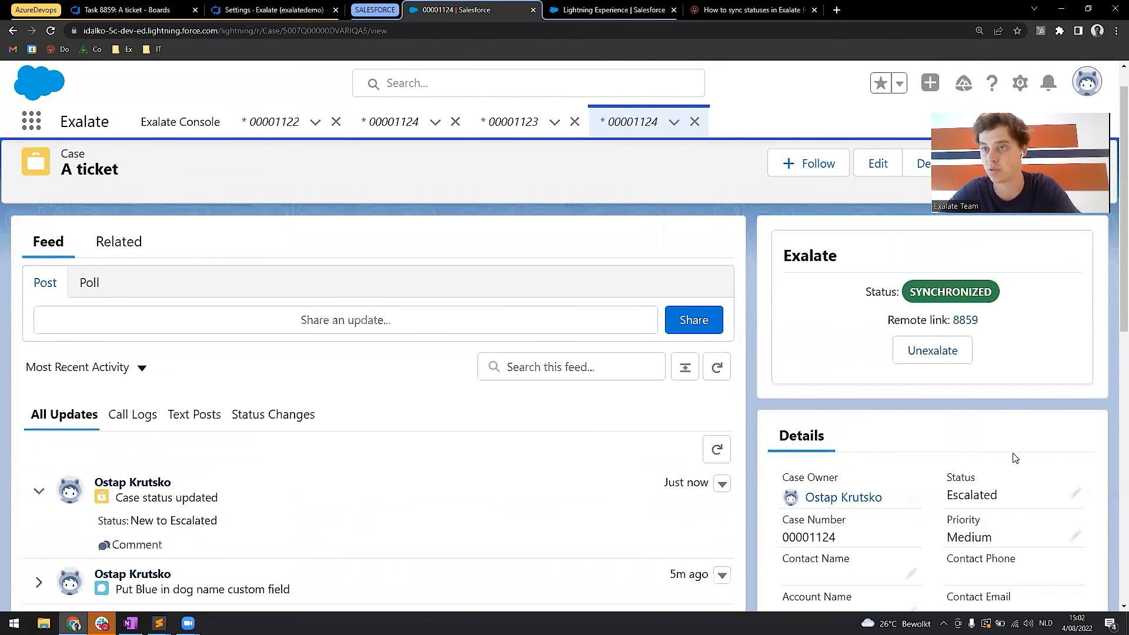
scroll(1019, 494, "up", 5)
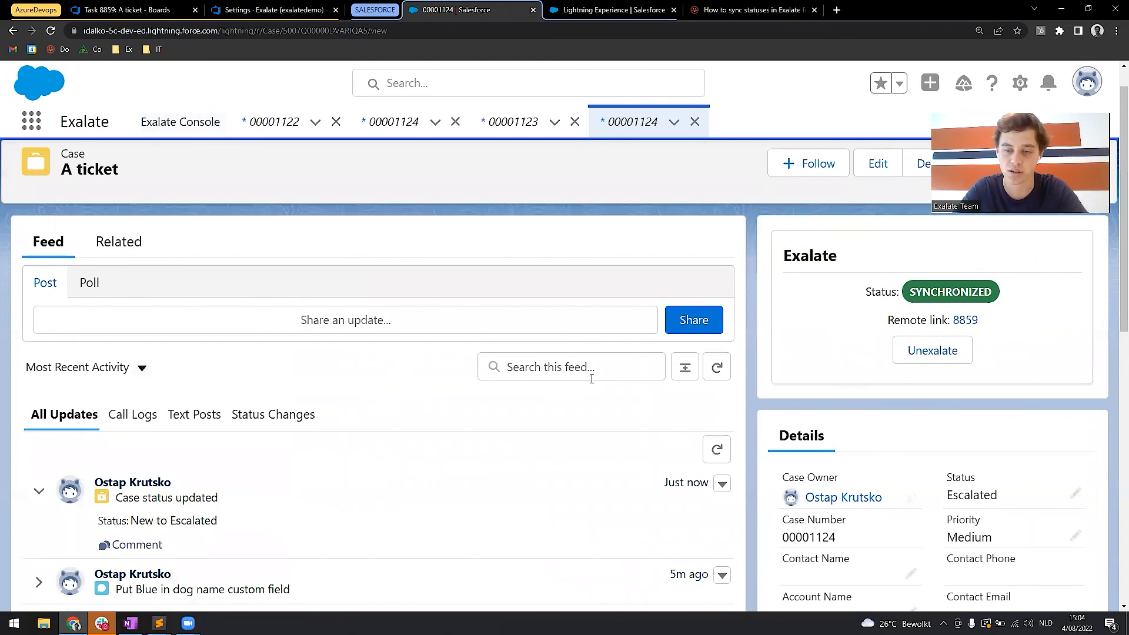
scroll(854, 411, "down", 1)
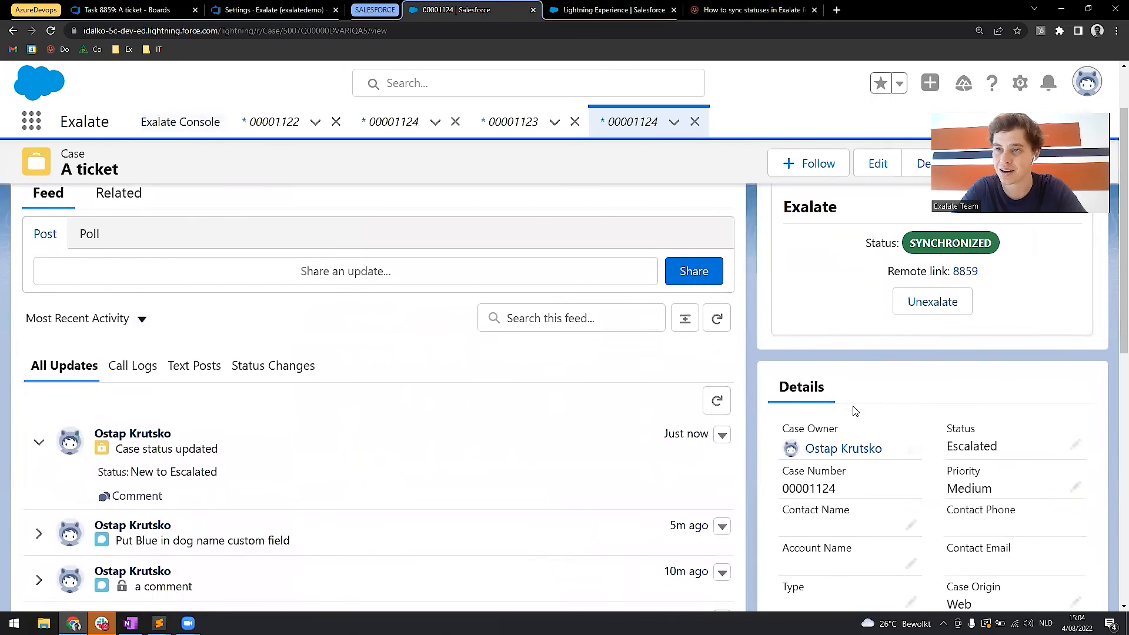